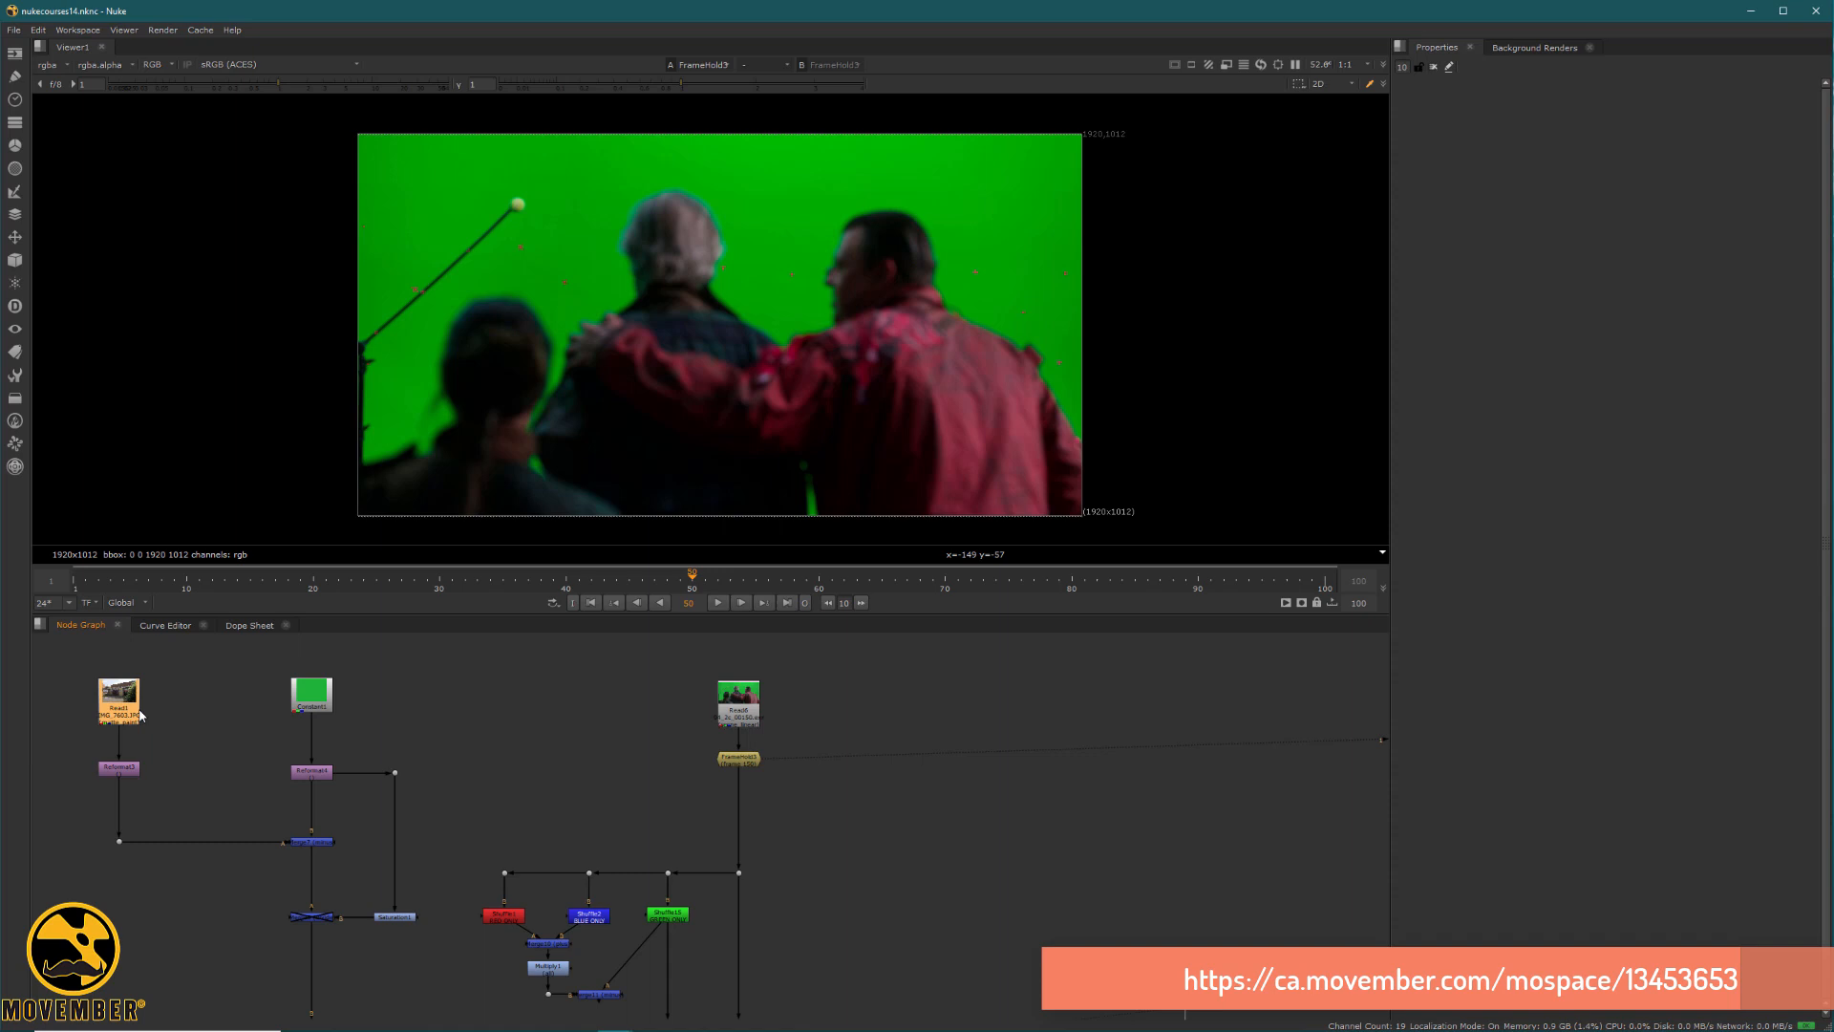
# View the green Constant1 and the FrameHold3 greenscreen plate in the viewer.
pyautogui.click(736, 765)
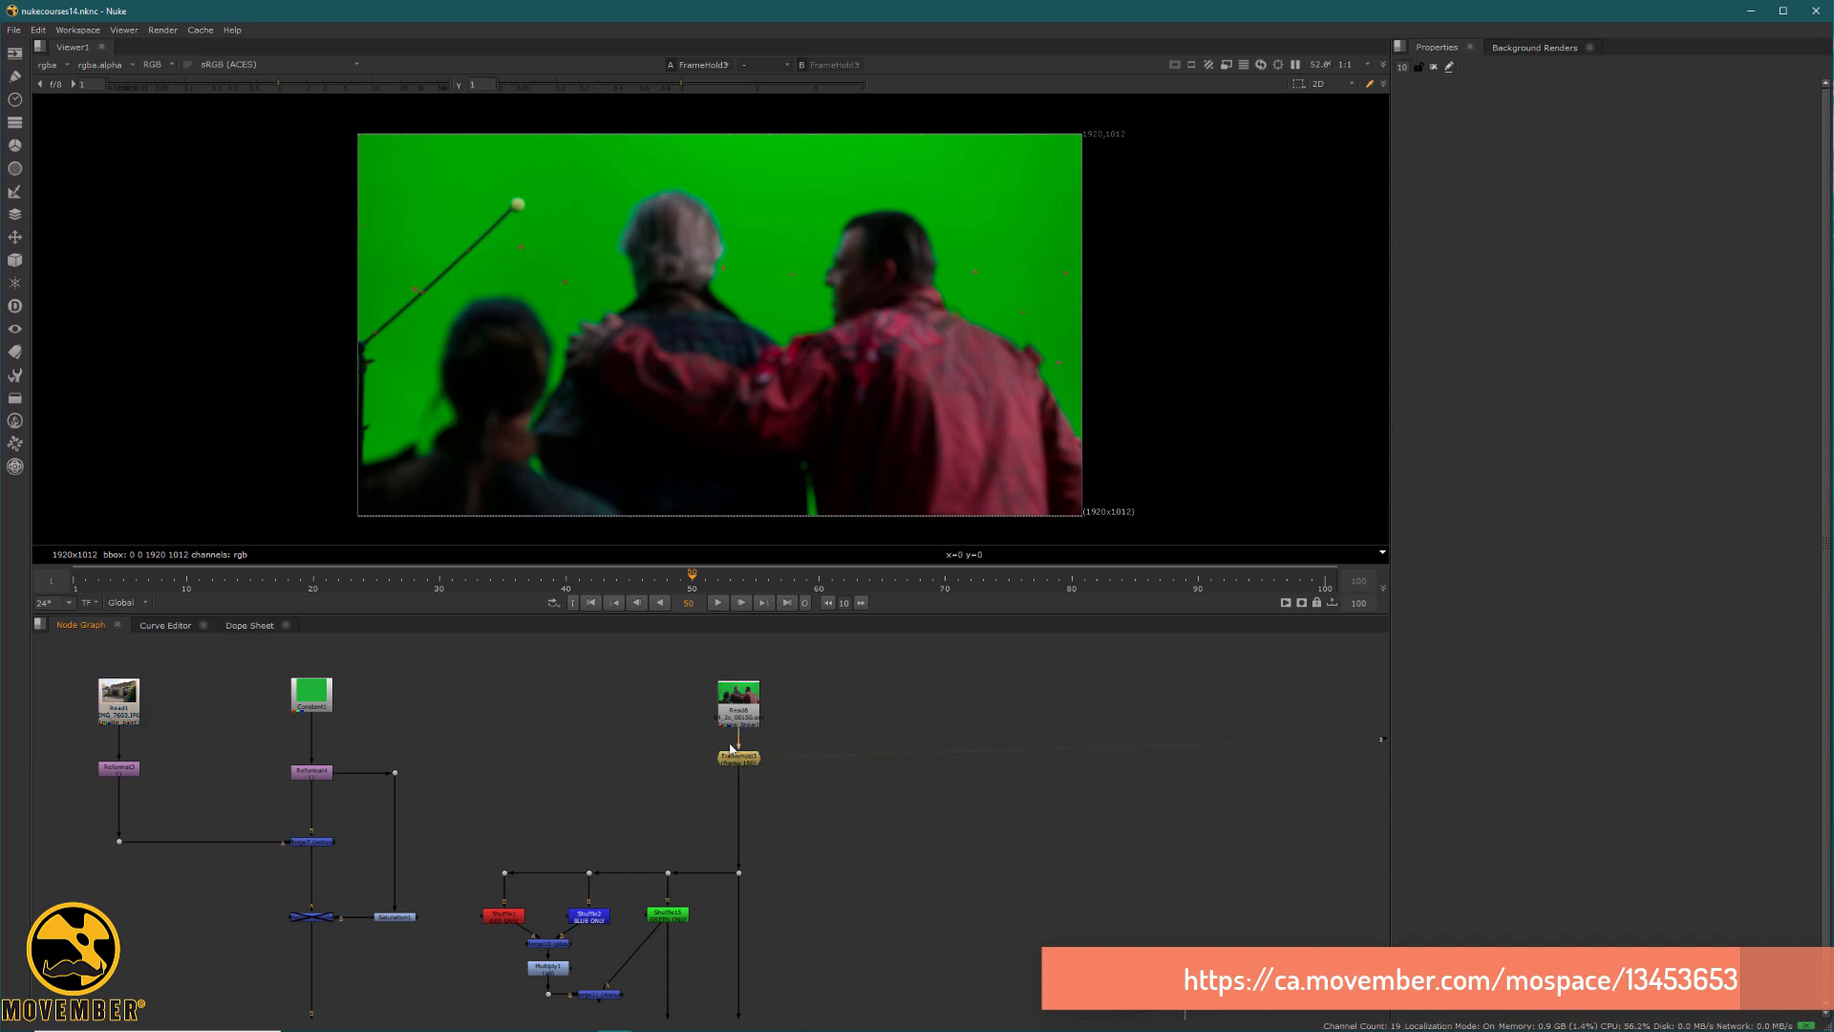
pyautogui.click(312, 698)
pyautogui.press('1')
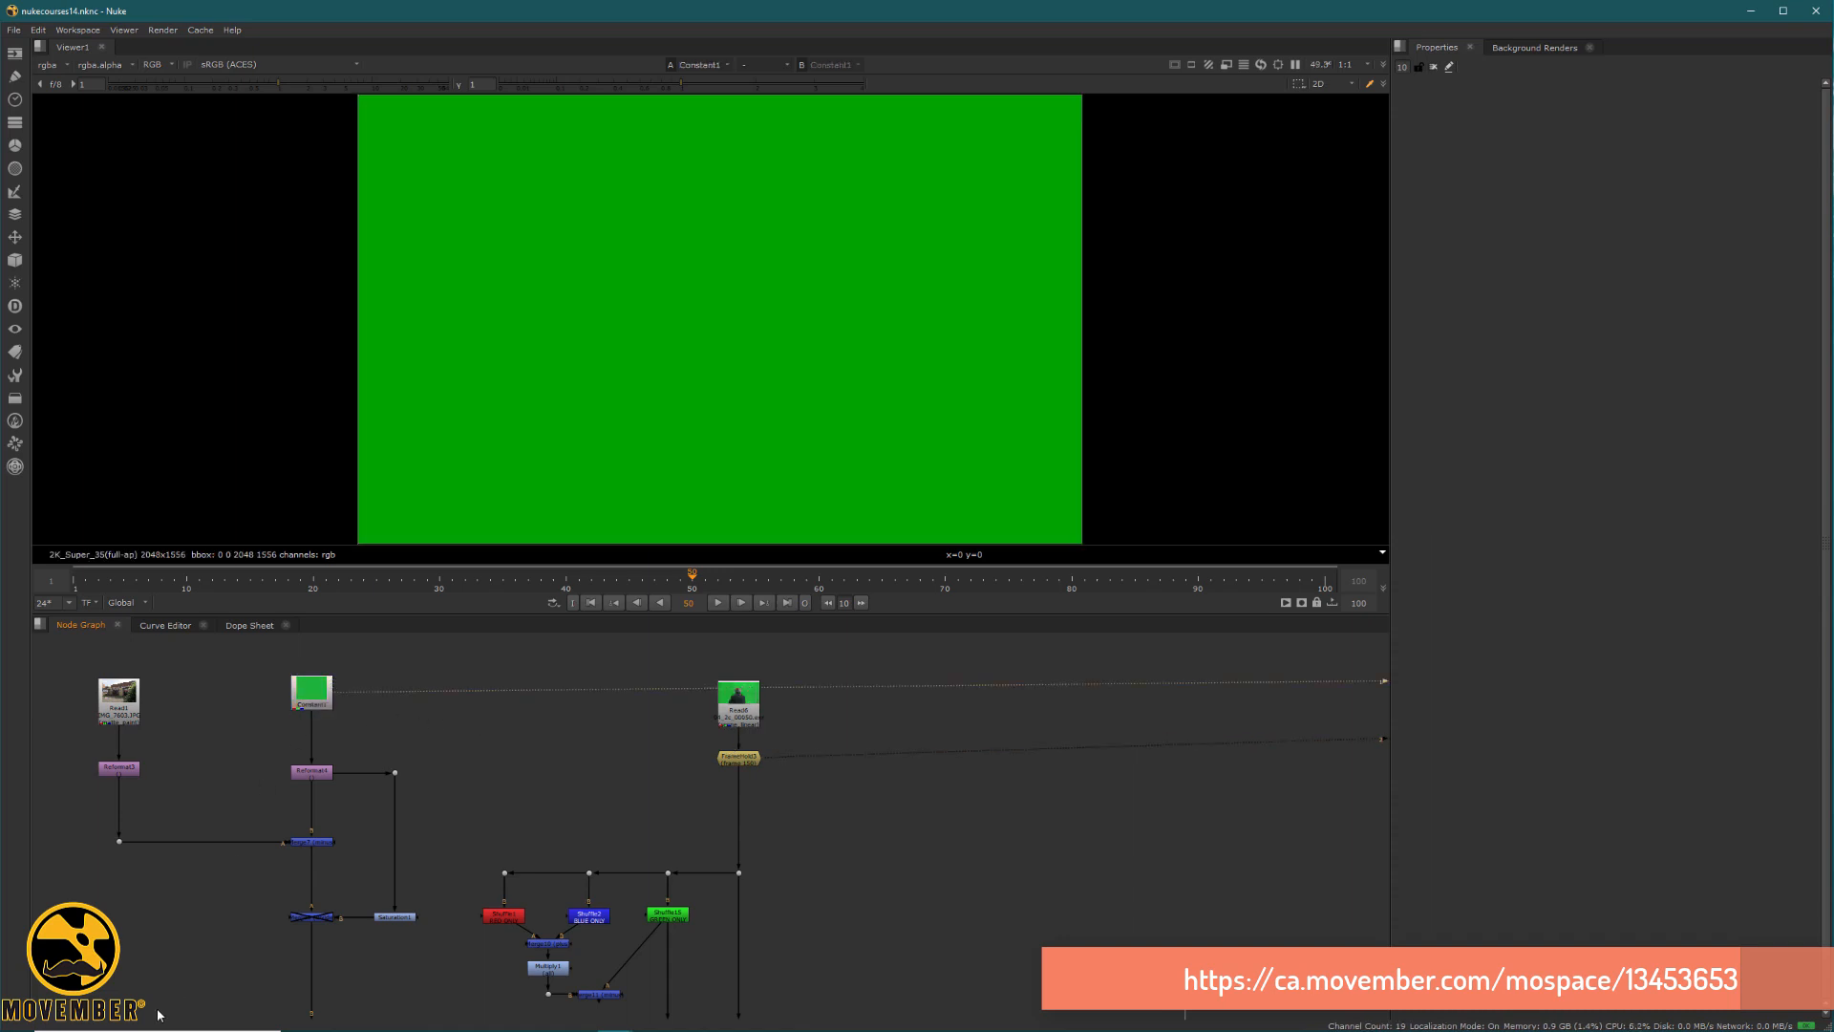
pyautogui.click(740, 757)
pyautogui.press('1')
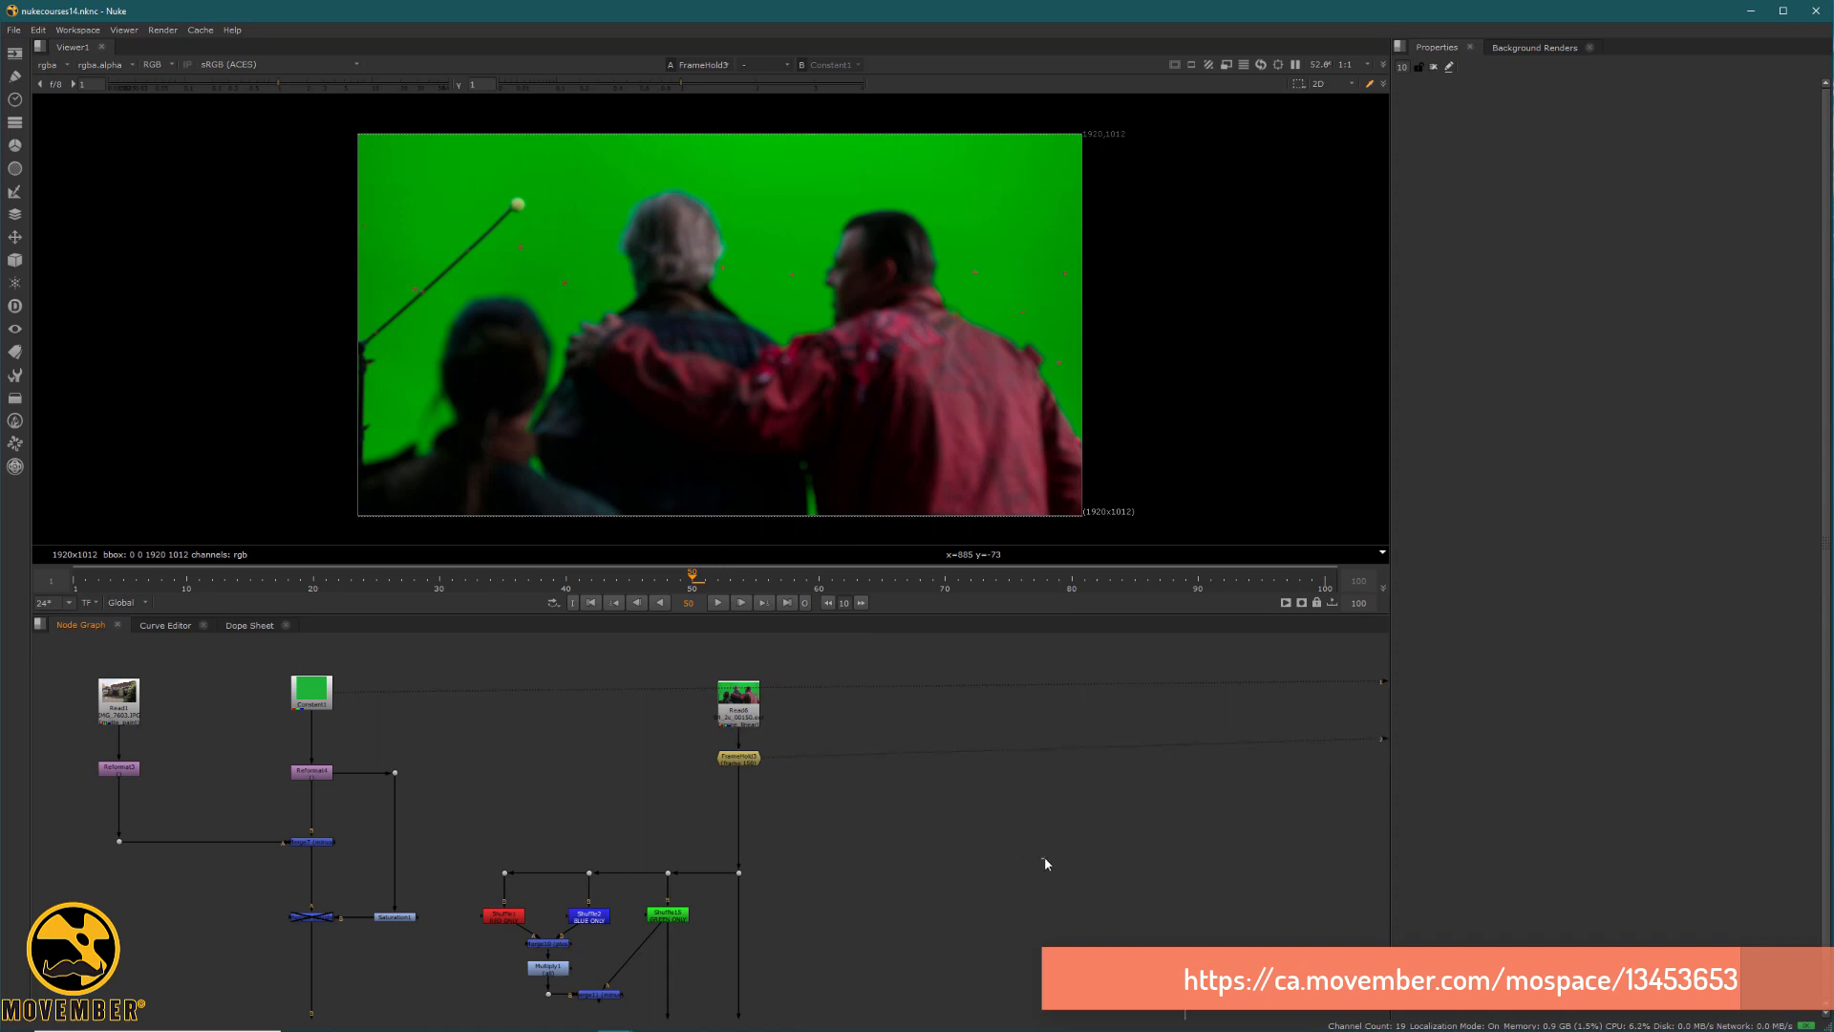
# Set the project's full size format to 1920x1012 in the project settings.
pyautogui.press('s')
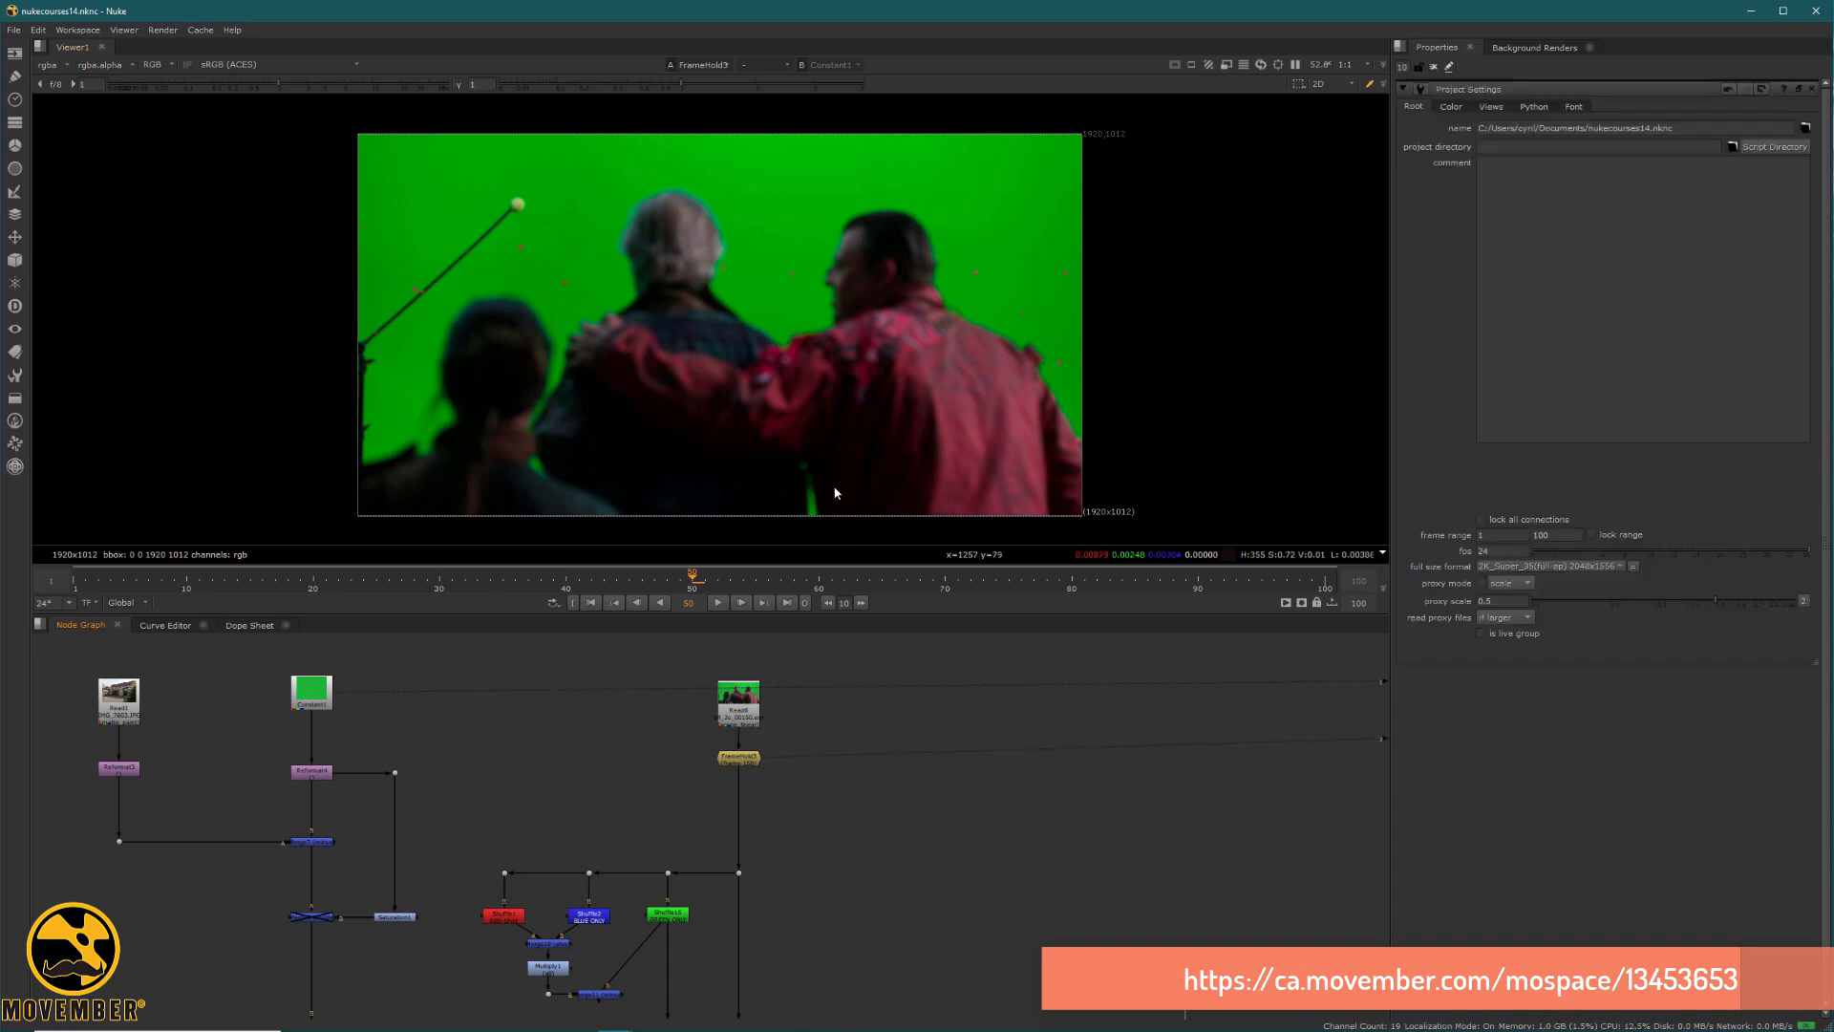
pyautogui.click(1571, 567)
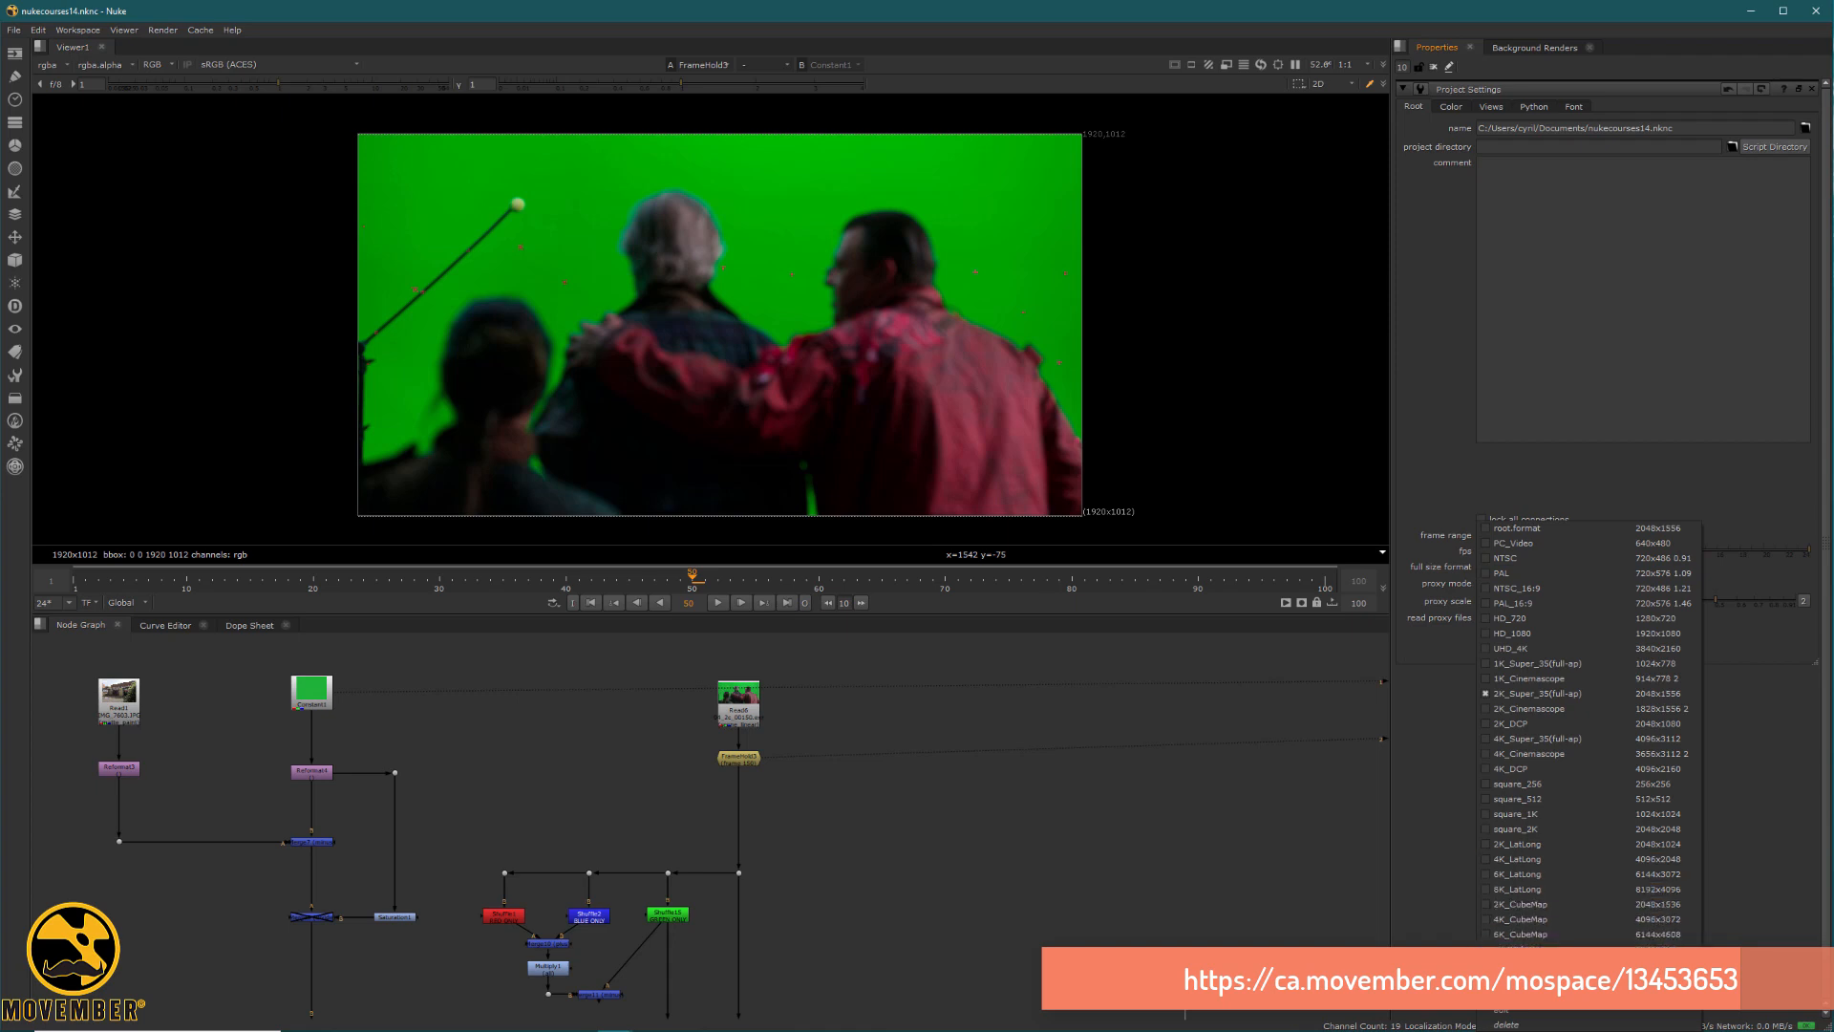
pyautogui.click(1567, 972)
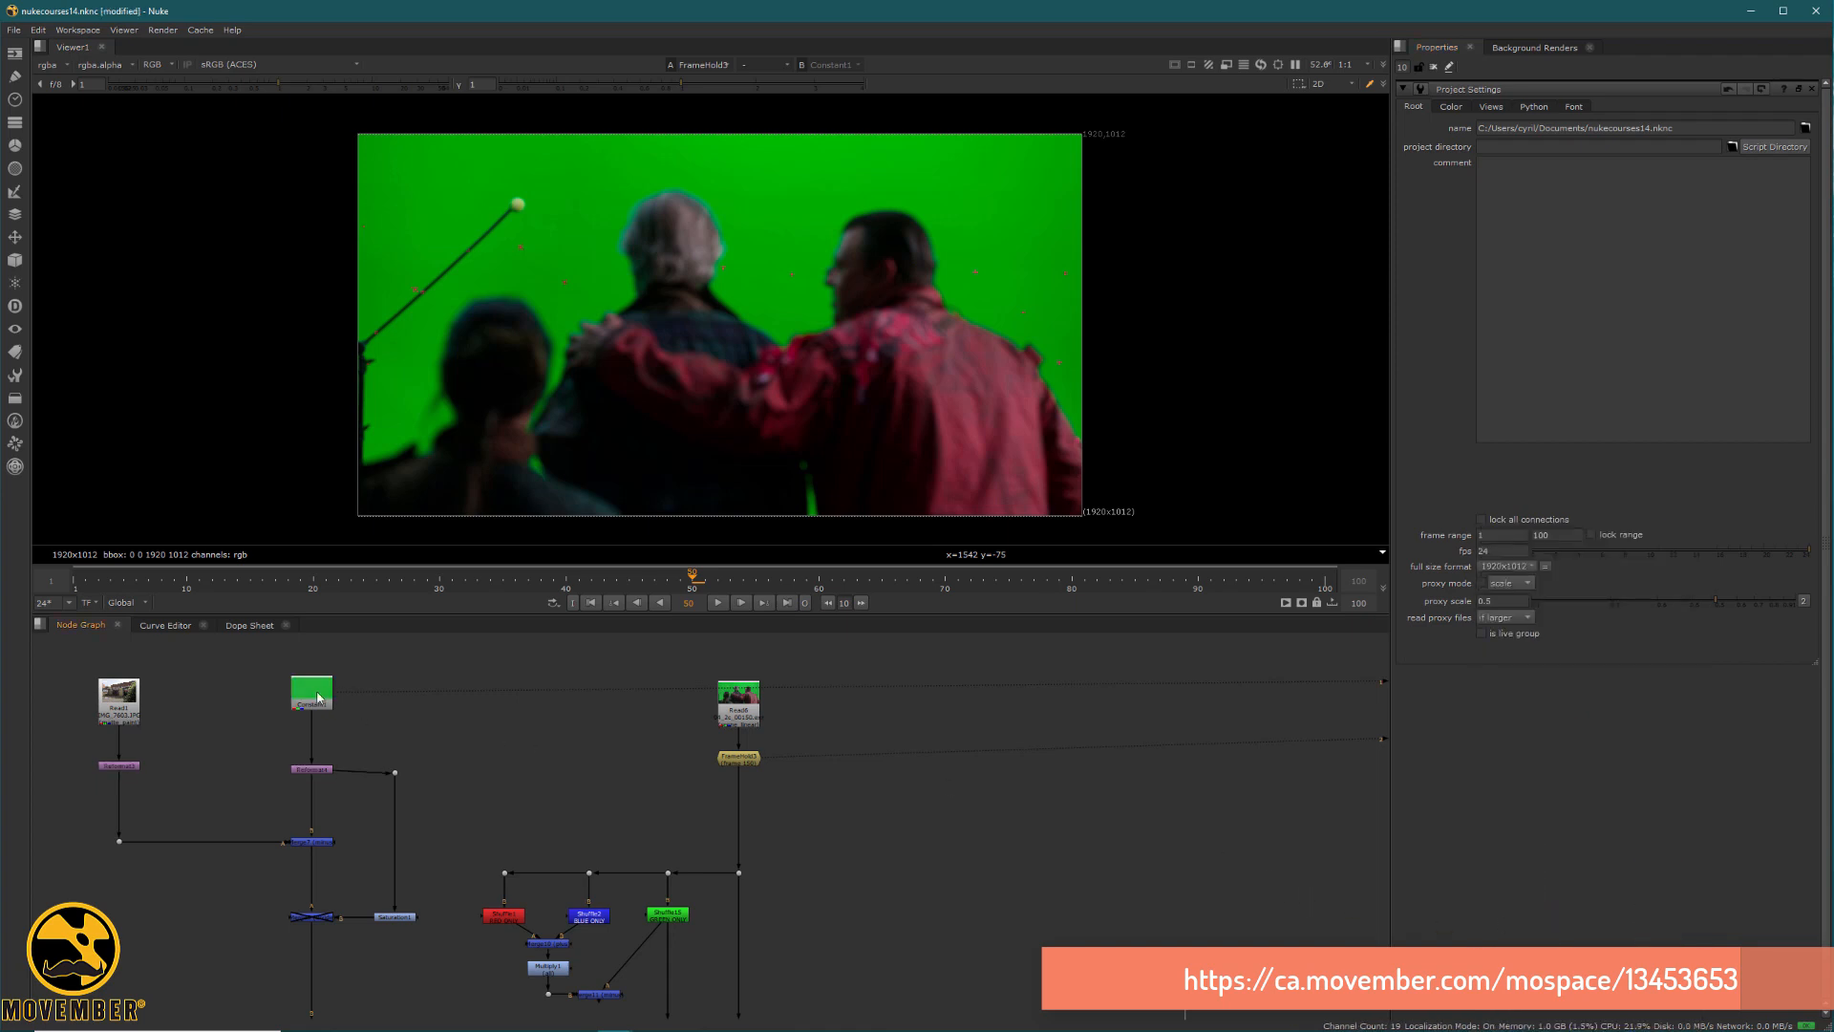
# Load Constant1 as the second viewer input and toggle between it and the FrameHold3 plate to compare their greens.
pyautogui.moveTo(317, 698); pyautogui.dragTo(317, 693)
pyautogui.press('2')
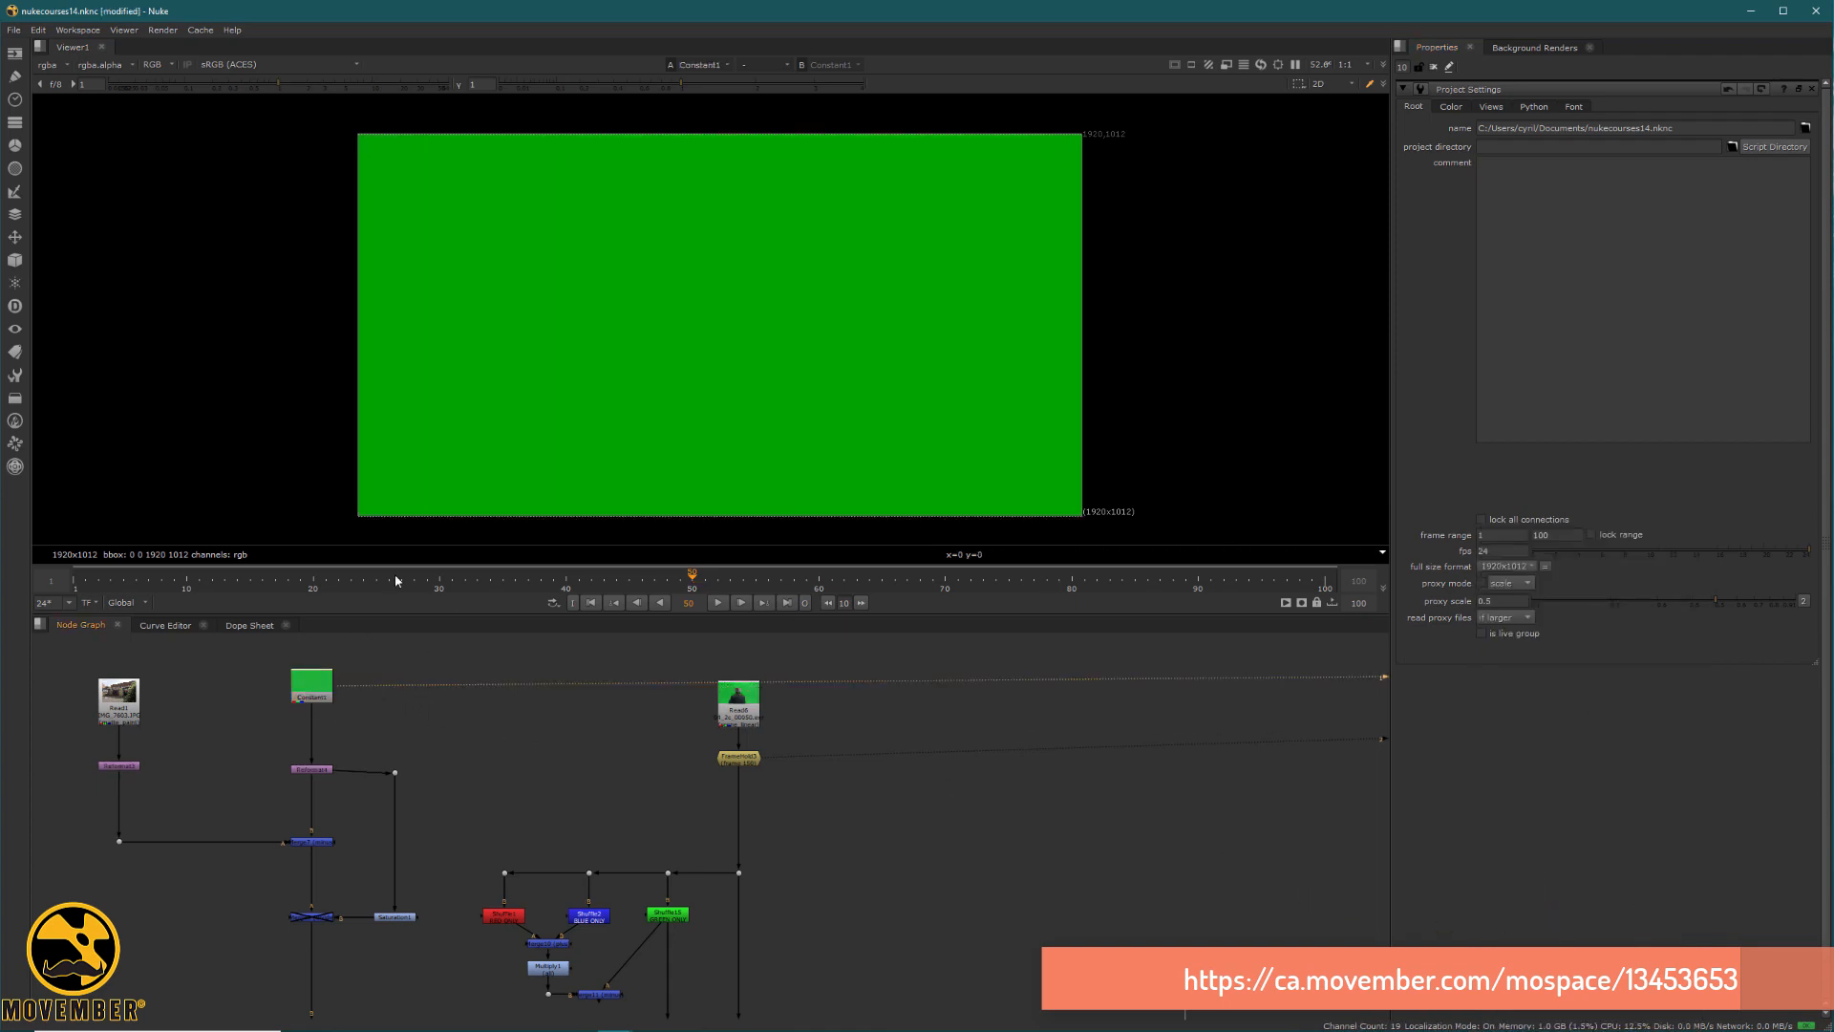
pyautogui.press('1')
pyautogui.press('2')
pyautogui.press('1')
pyautogui.press('2')
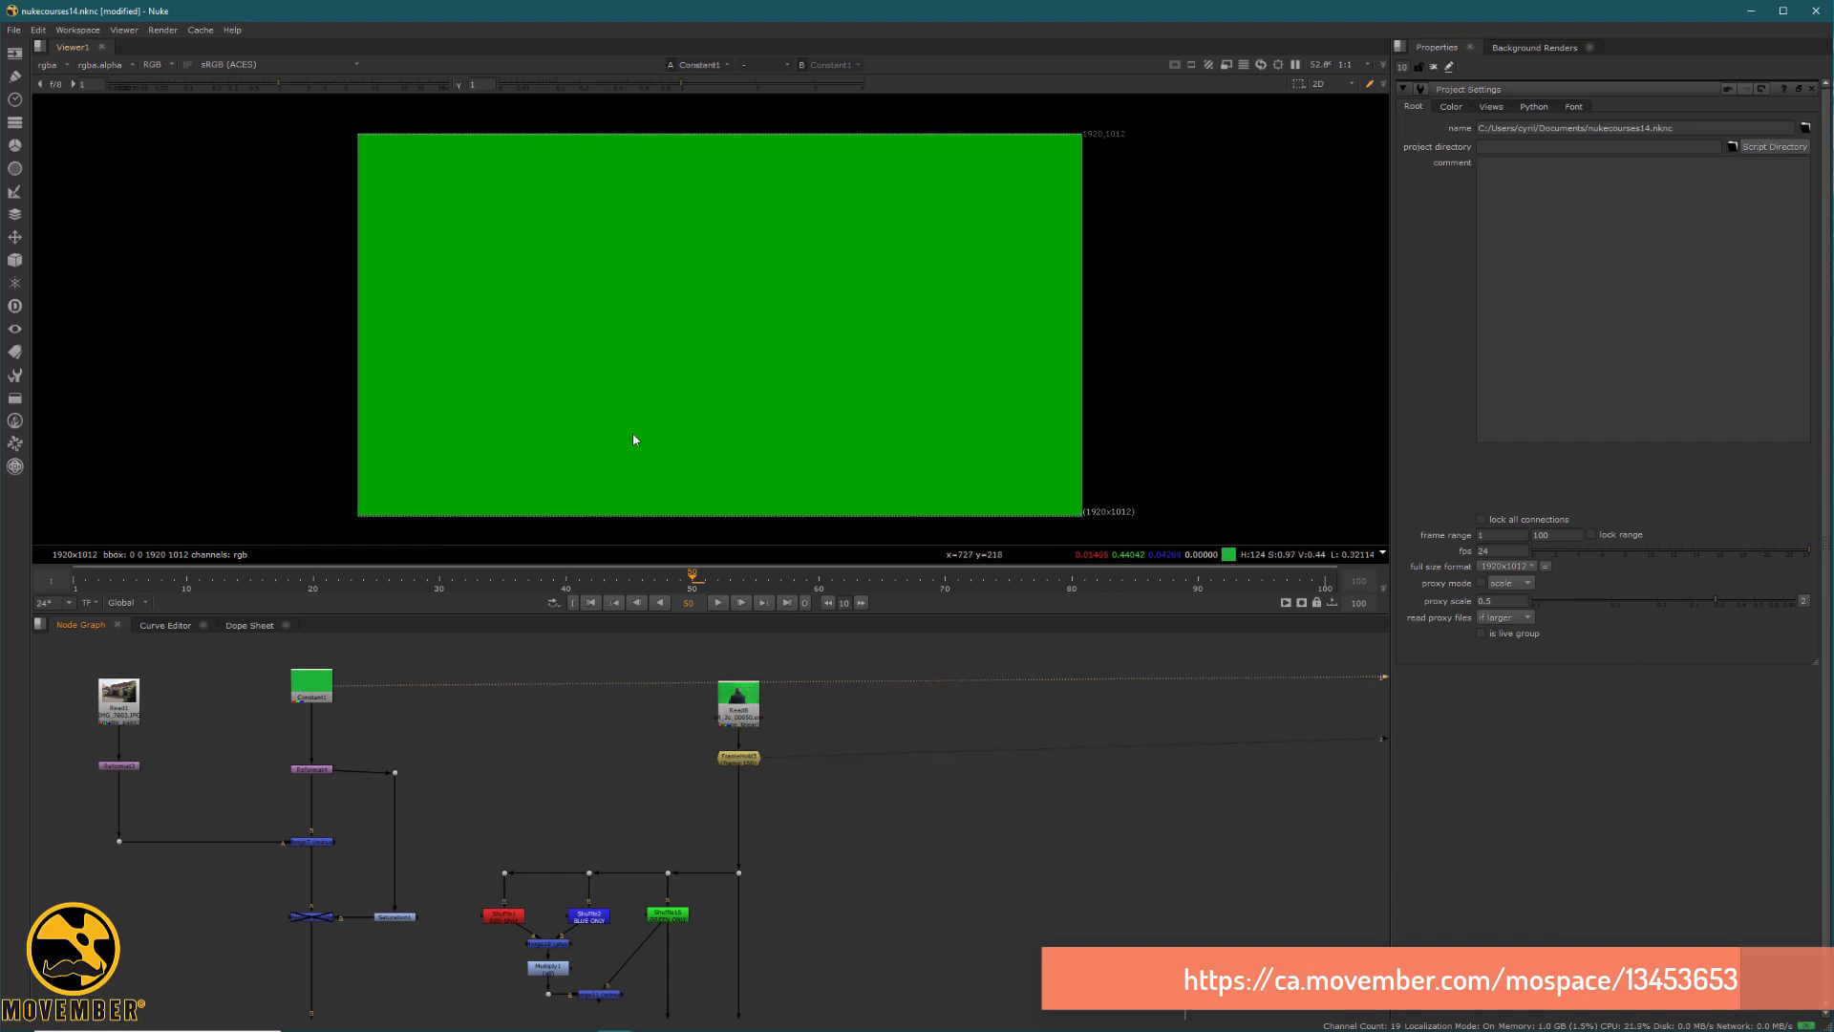
pyautogui.press('1')
pyautogui.press('2')
pyautogui.click(312, 689)
pyautogui.click(651, 699)
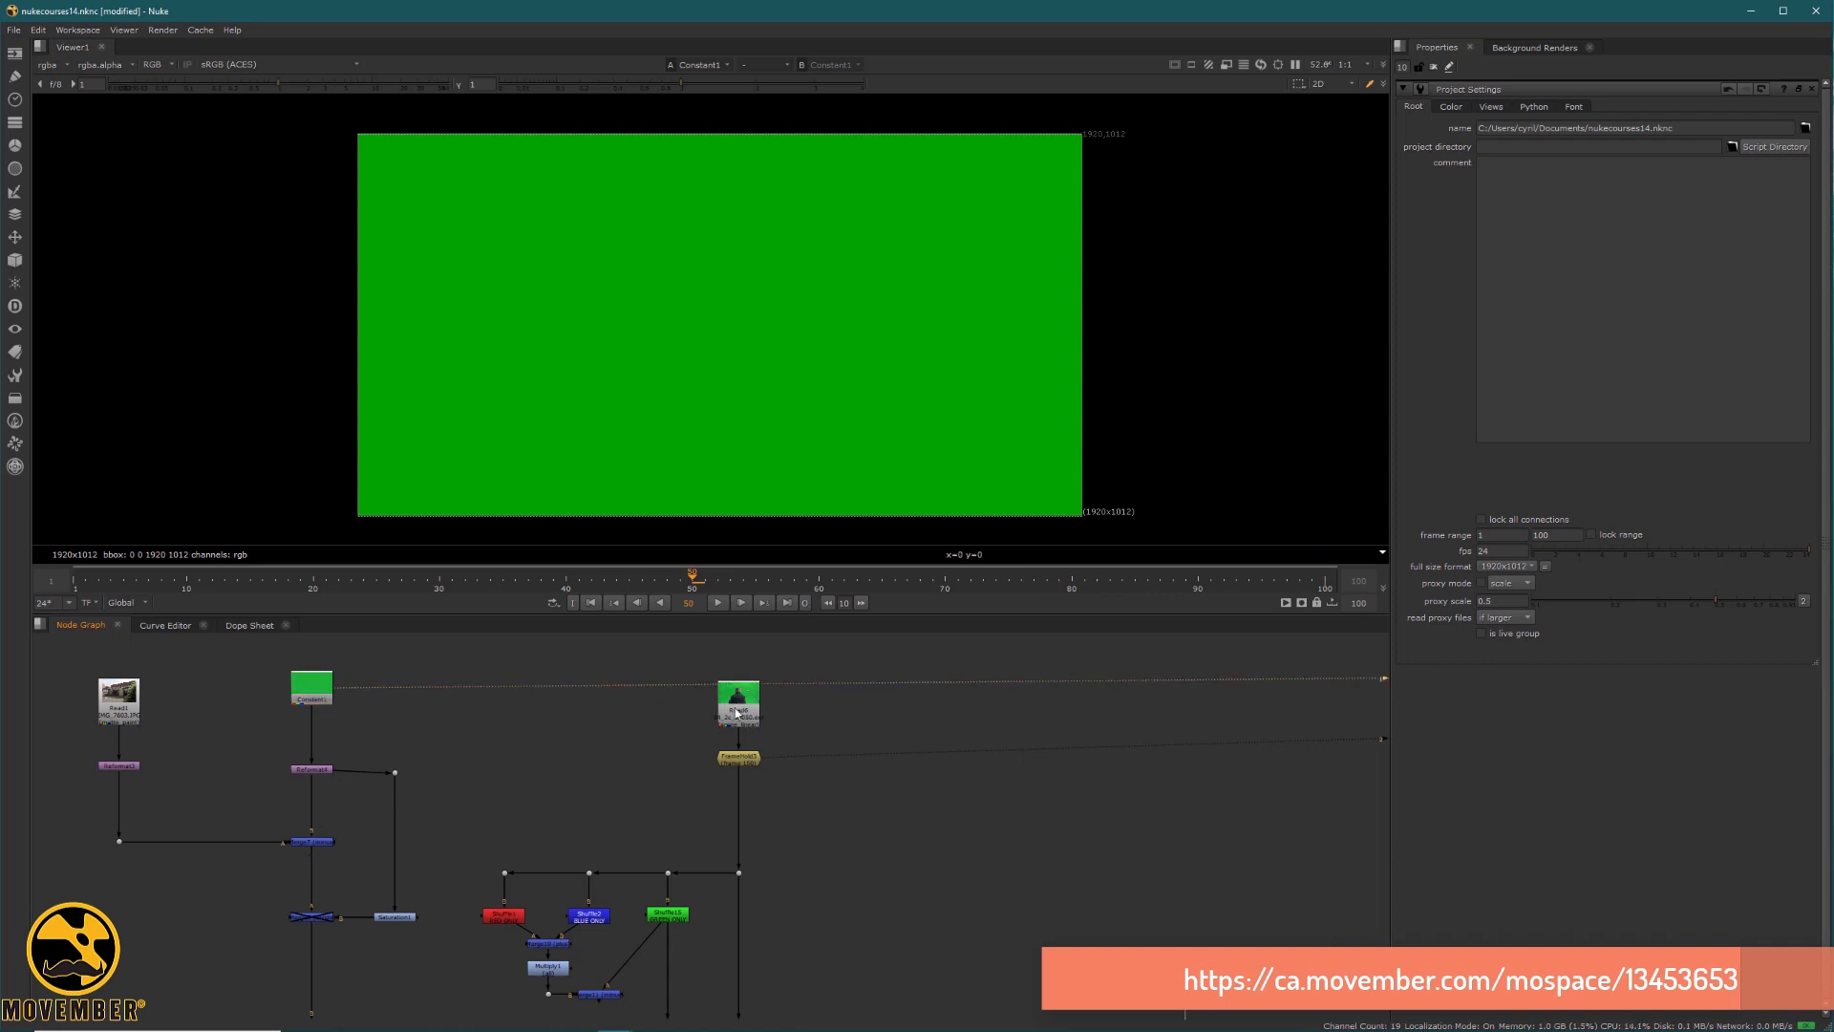
# Display the FrameHold3 plate and the Read1 background photo in the viewer.
pyautogui.click(737, 759)
pyautogui.press('1')
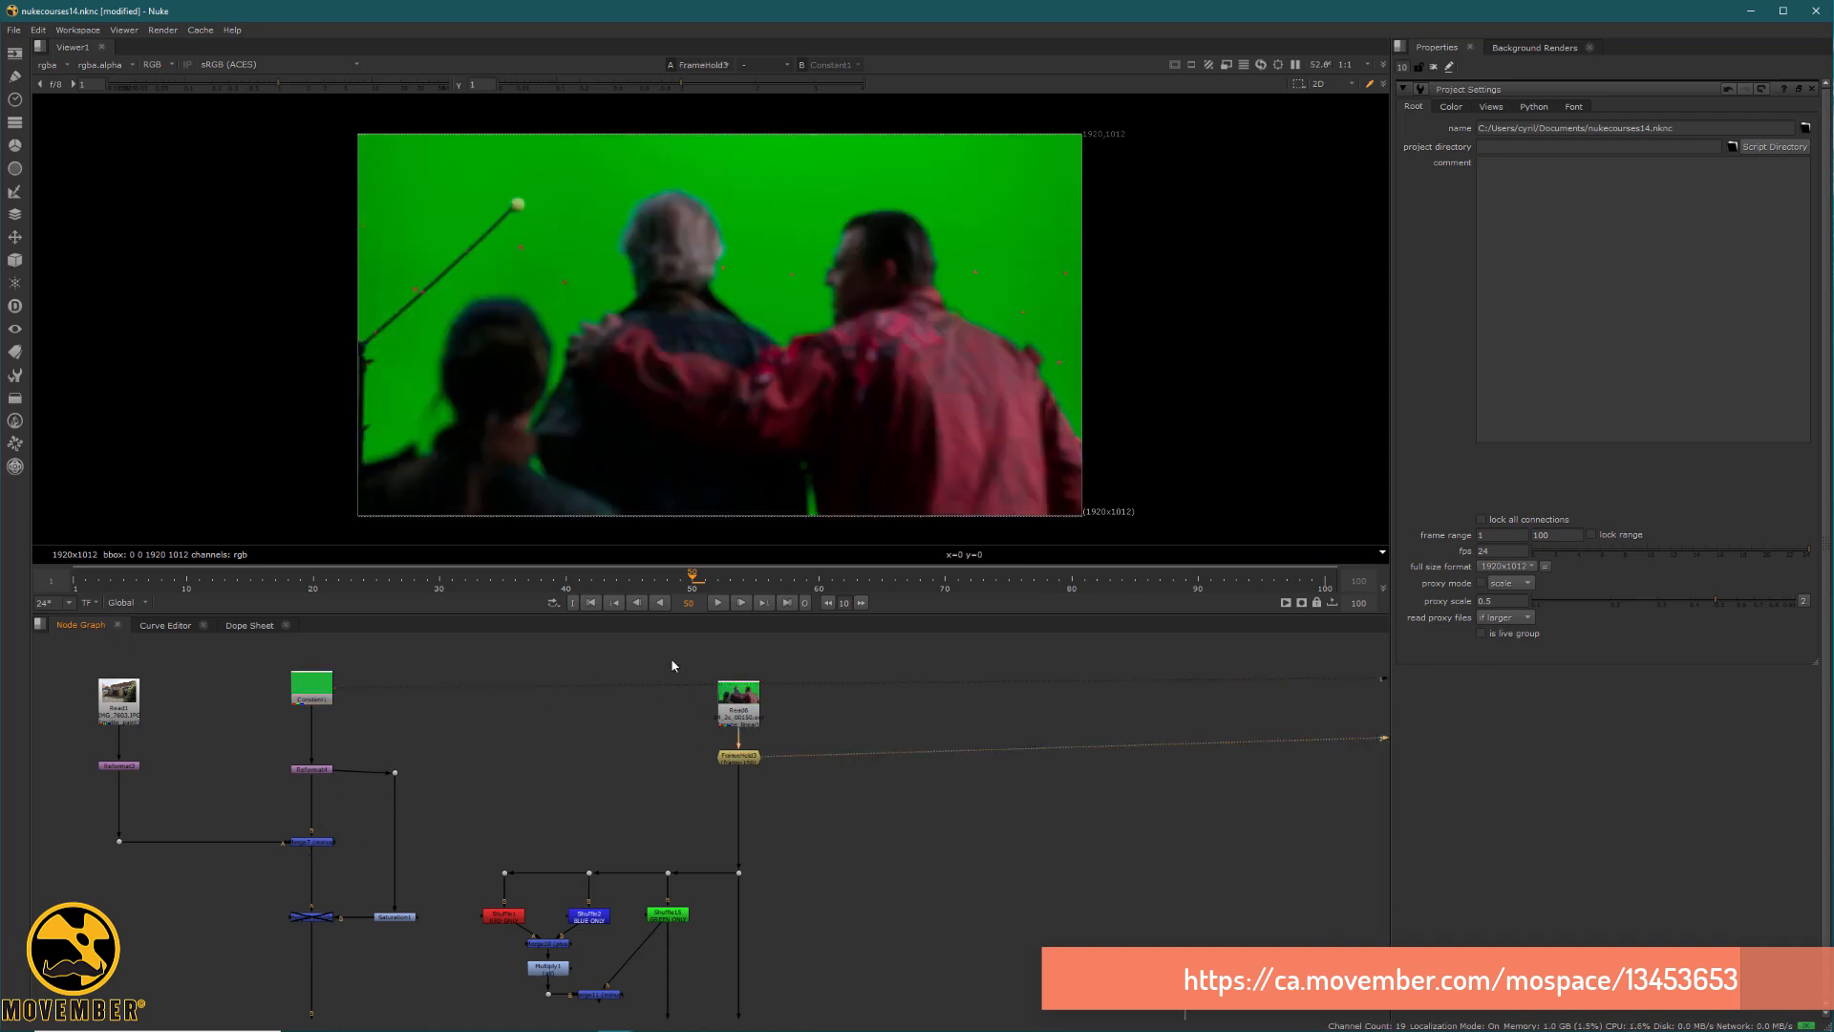
pyautogui.click(124, 704)
pyautogui.press('1')
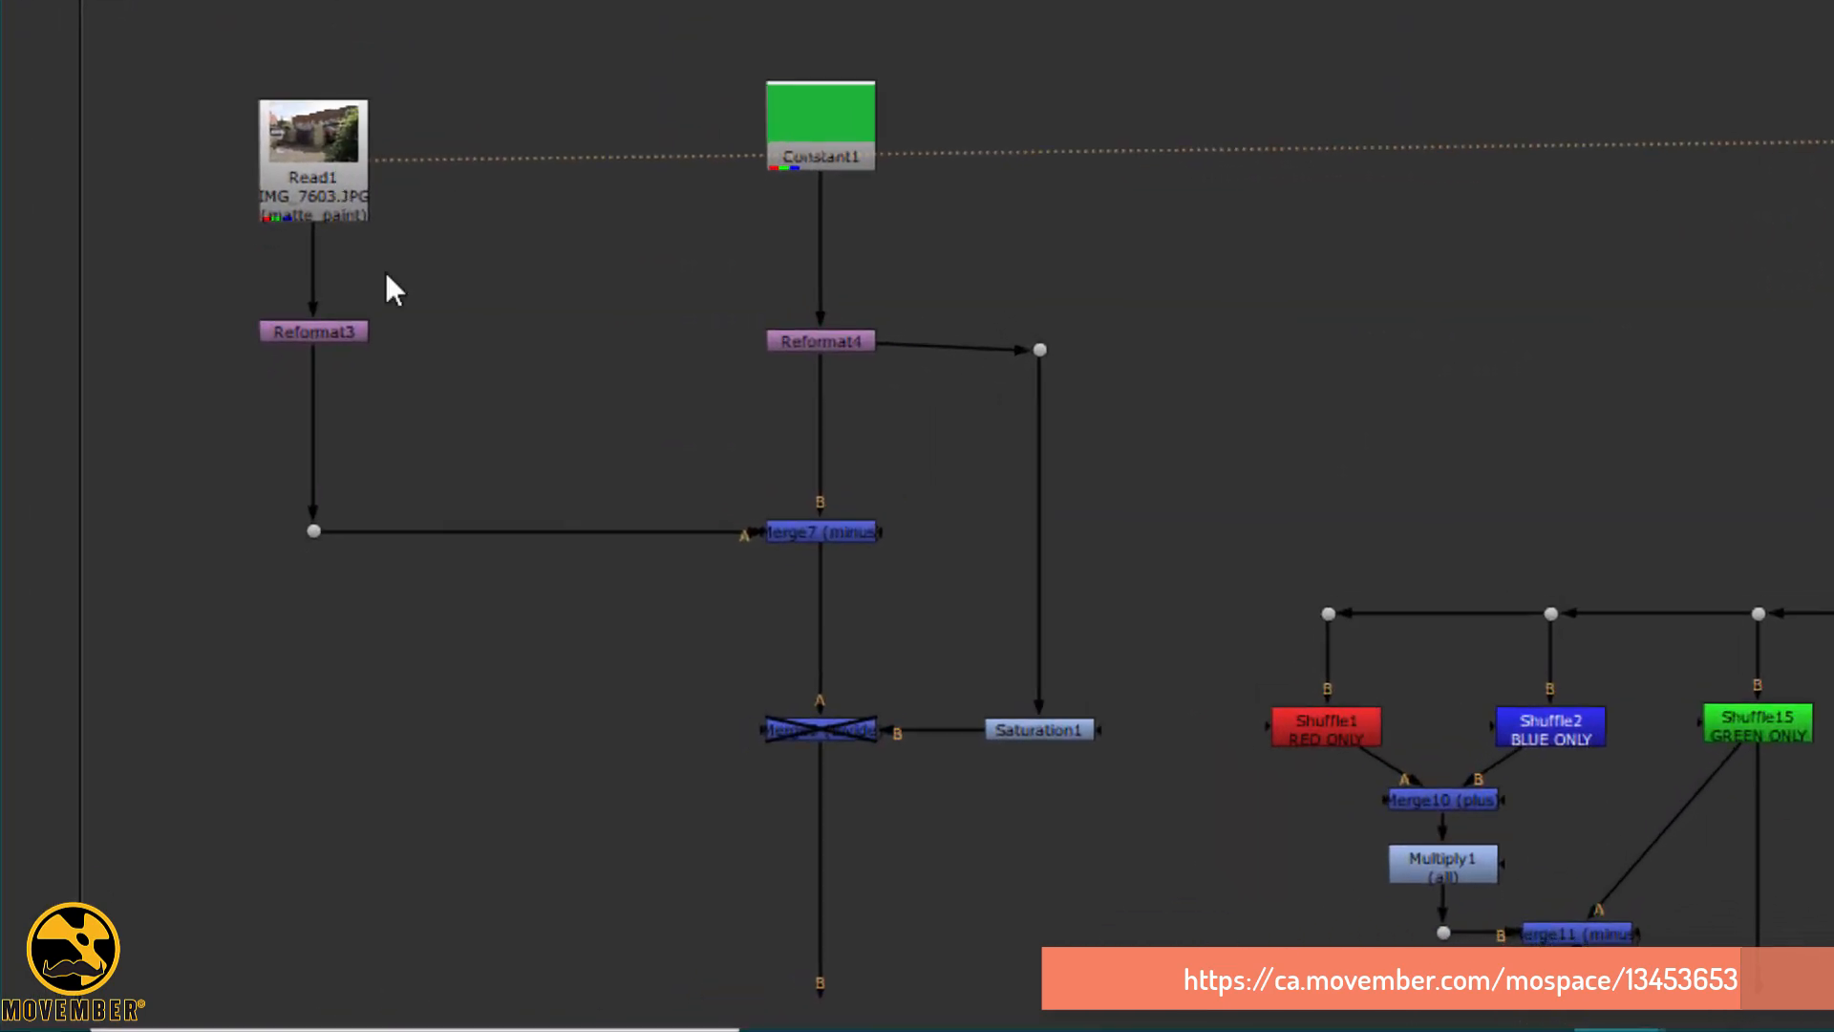
# Compare the Merge7 (minus) result with the final Merge8 (plus) output in the viewer.
pyautogui.moveTo(722, 484); pyautogui.dragTo(933, 584)
pyautogui.press('1')
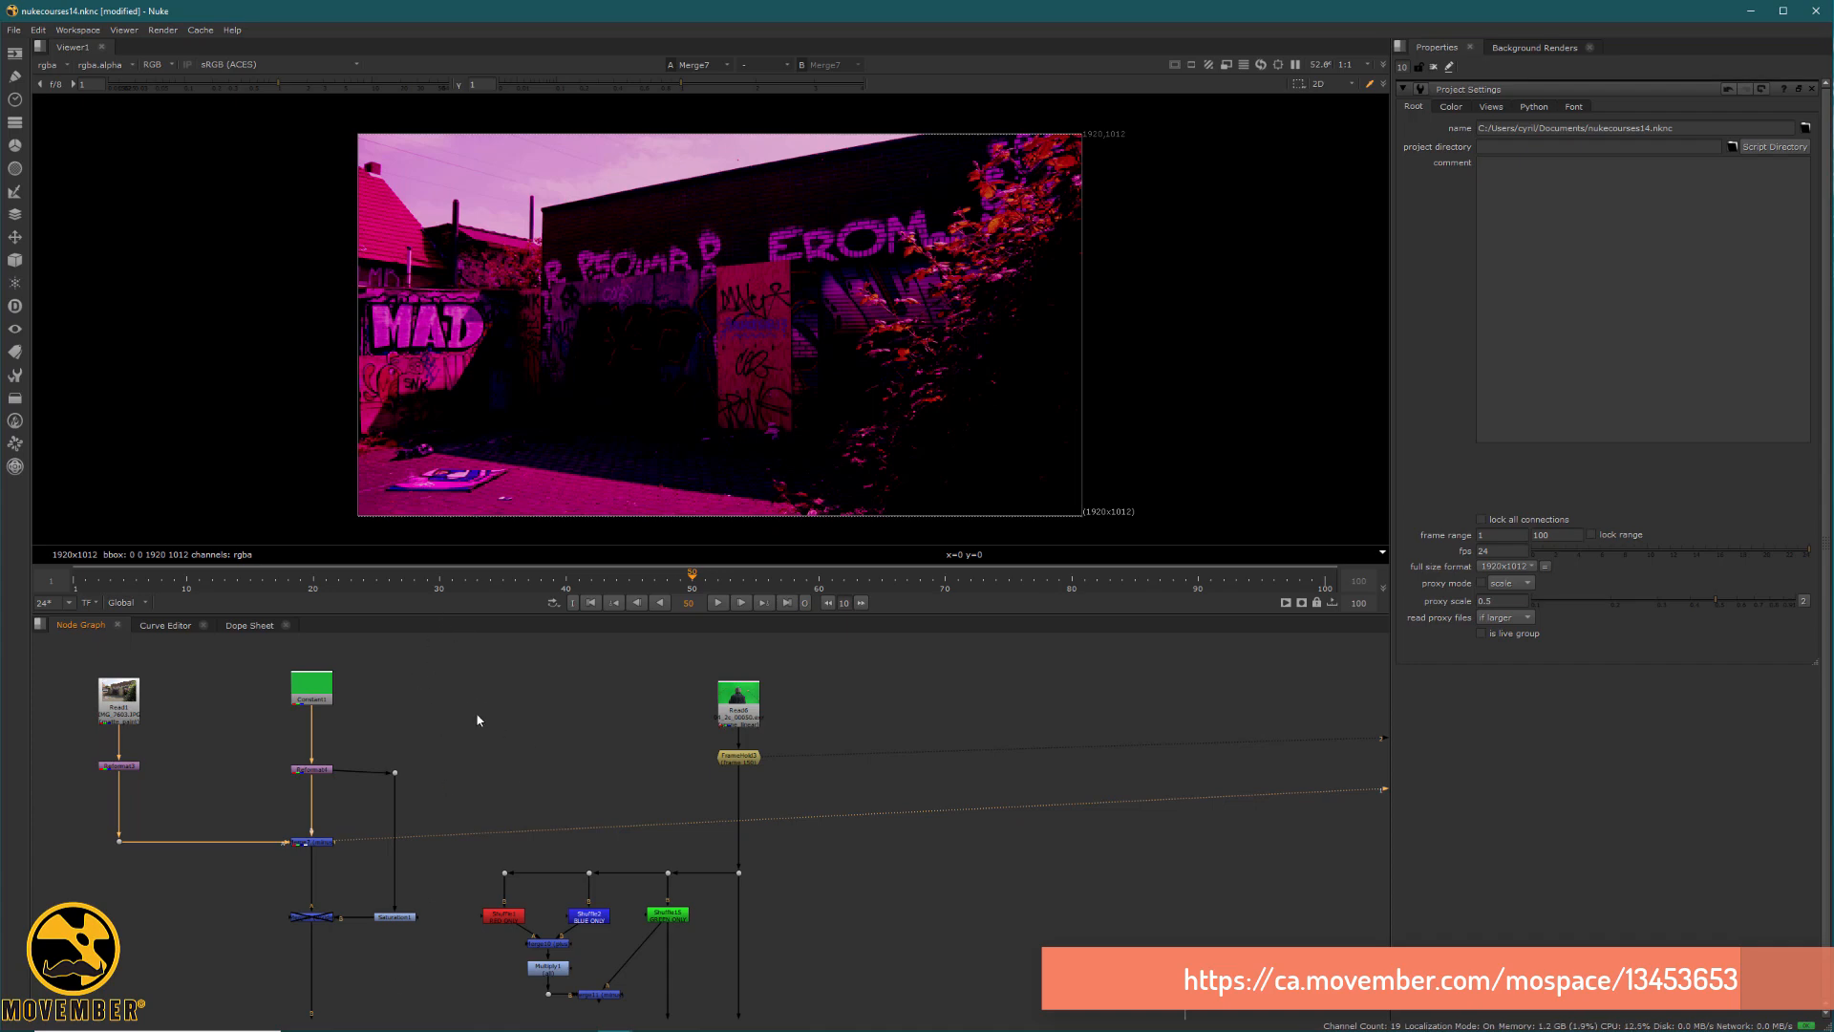
pyautogui.moveTo(460, 692); pyautogui.dragTo(468, 540, button='middle')
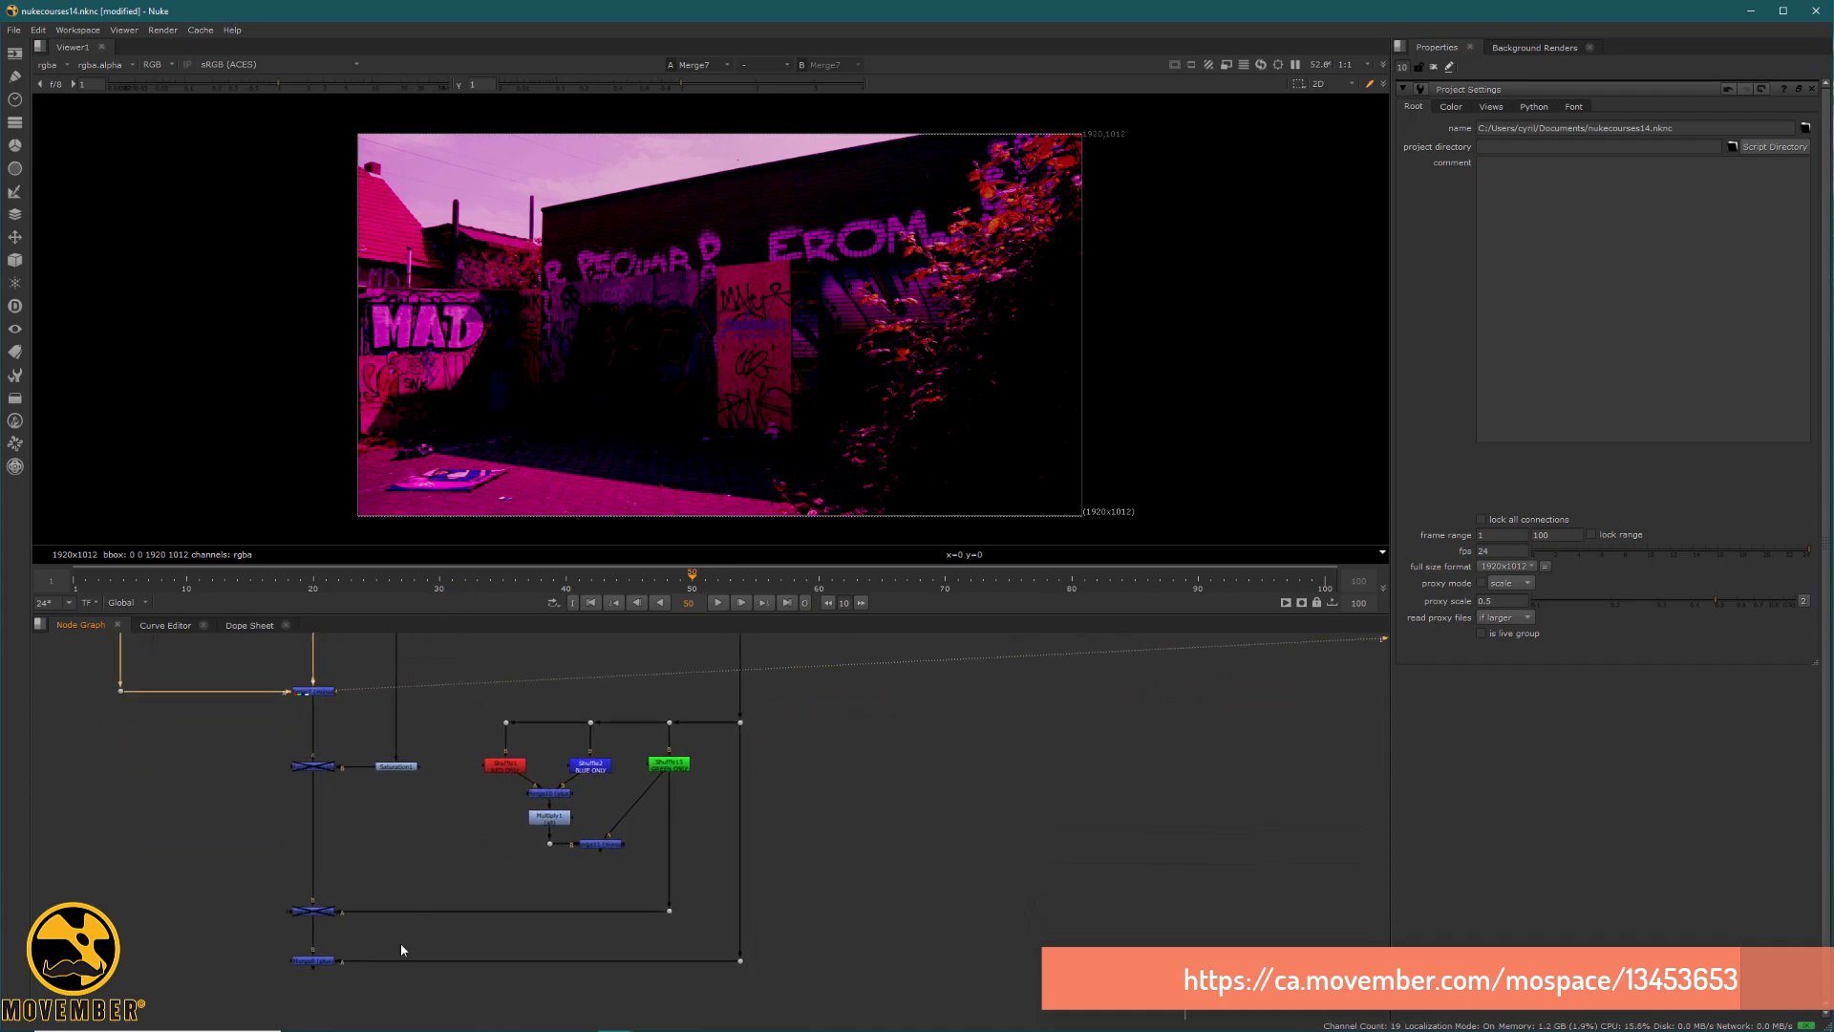
pyautogui.moveTo(399, 943); pyautogui.dragTo(484, 905, button='middle')
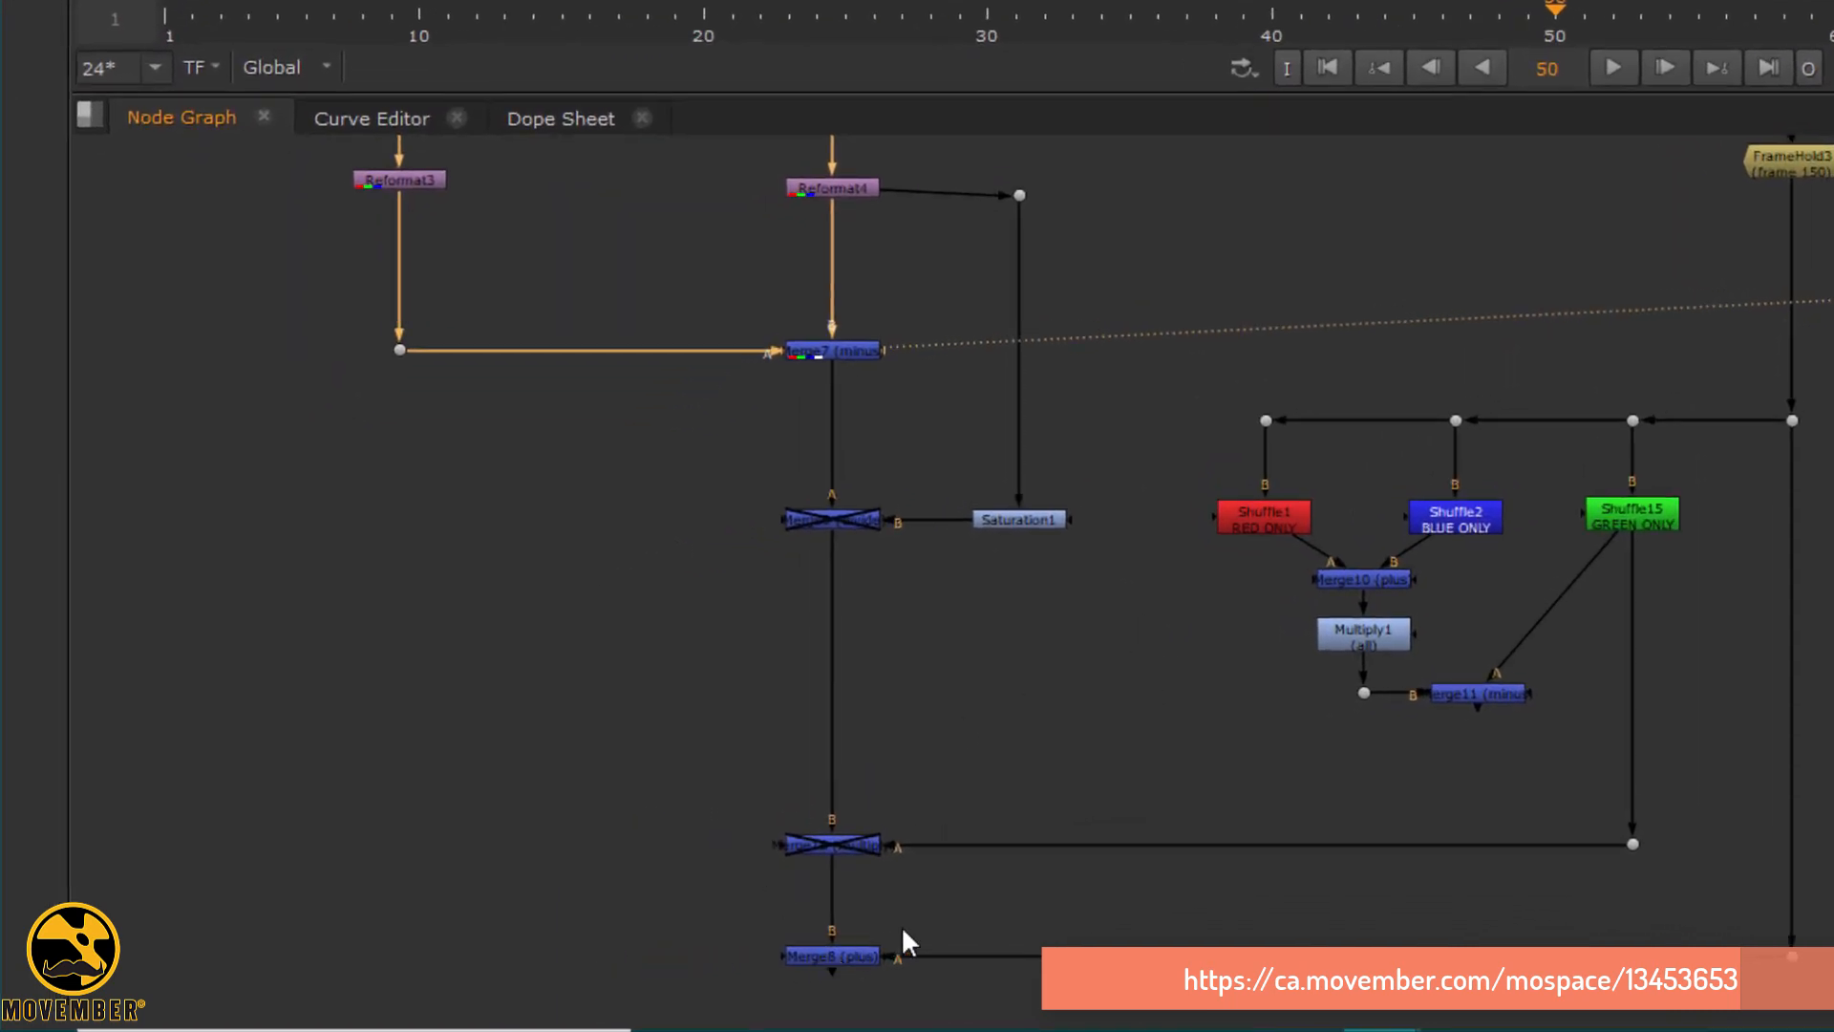
pyautogui.moveTo(932, 897); pyautogui.dragTo(757, 975)
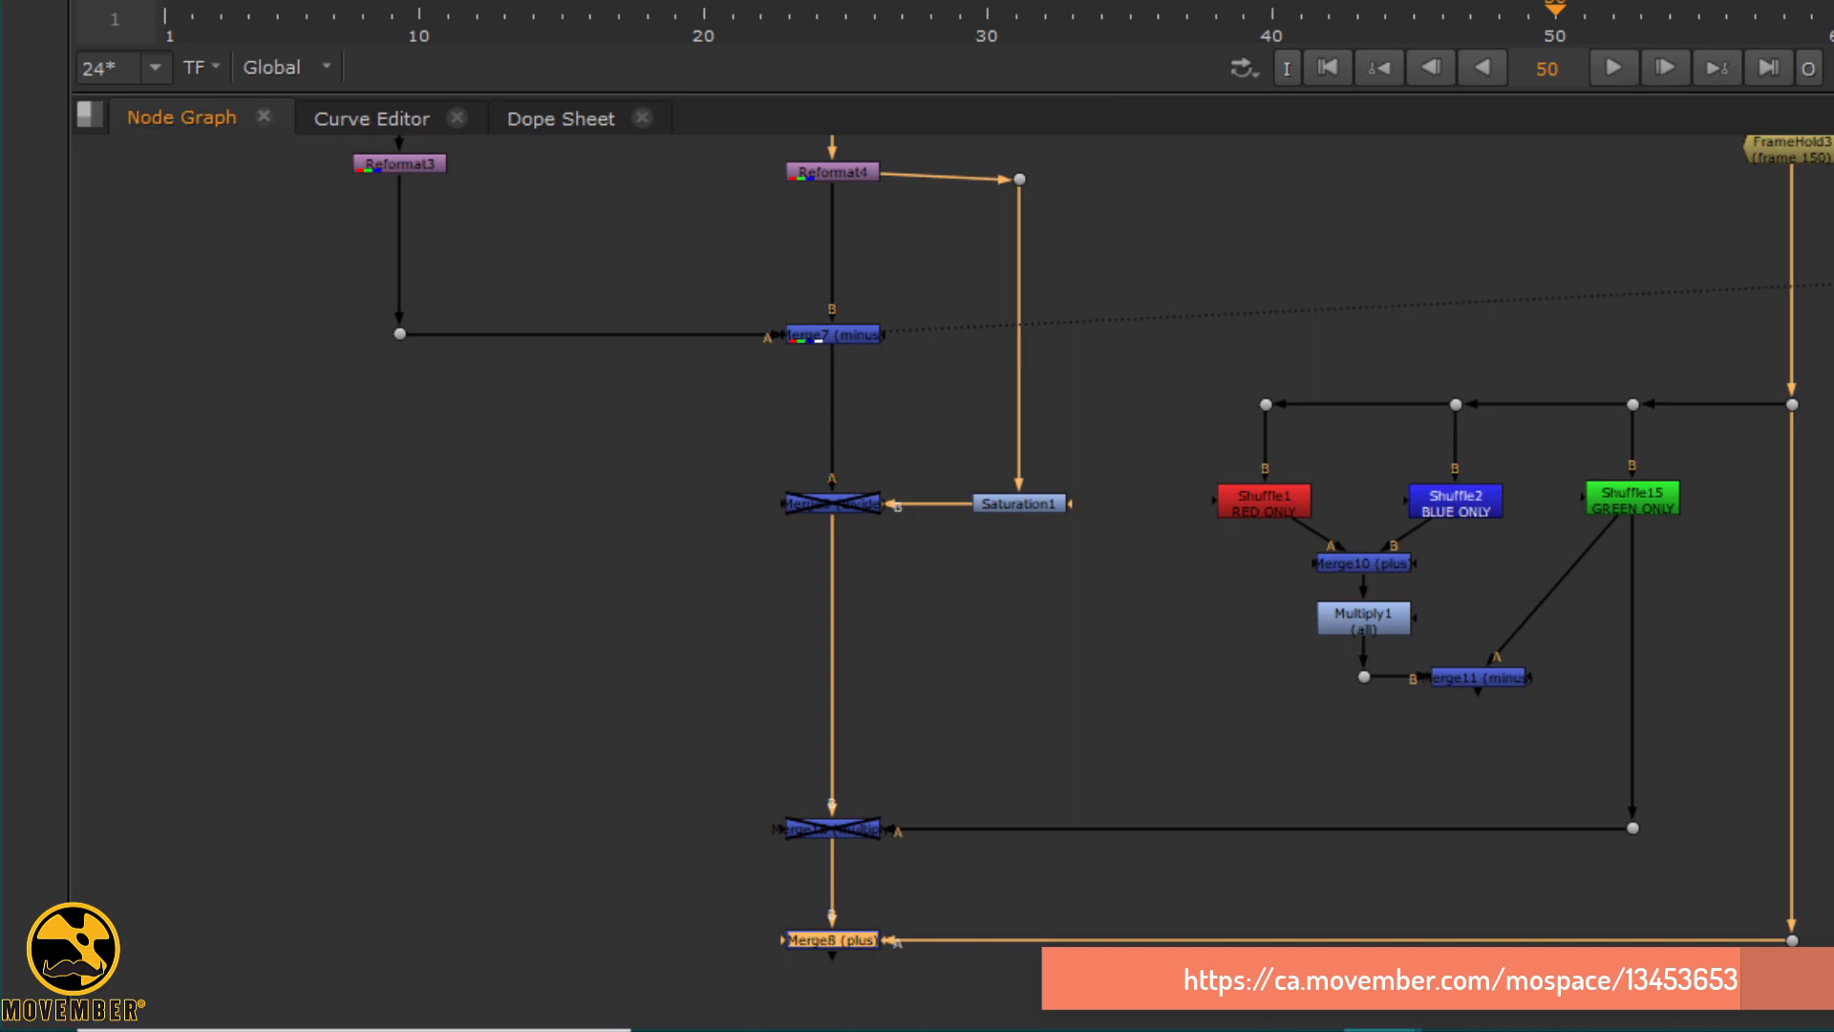
pyautogui.press('1')
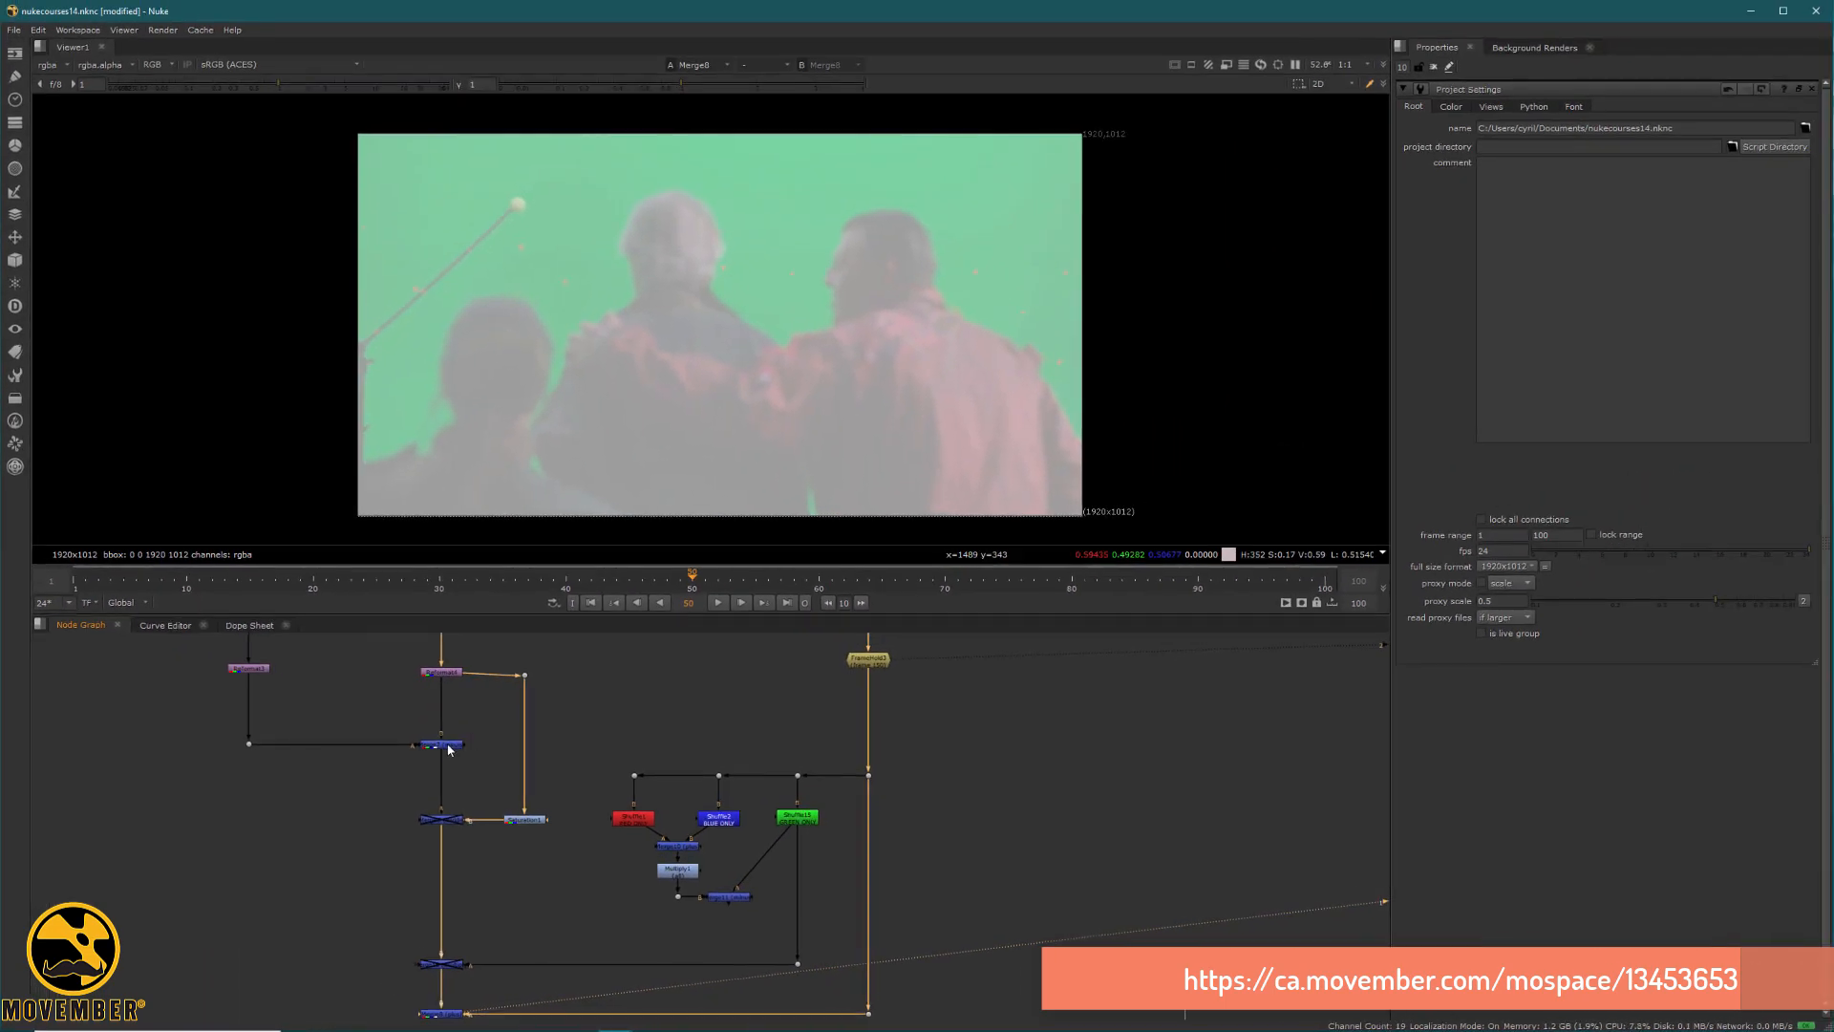
pyautogui.click(845, 338)
pyautogui.press('1')
pyautogui.moveTo(445, 945); pyautogui.dragTo(473, 790, button='middle')
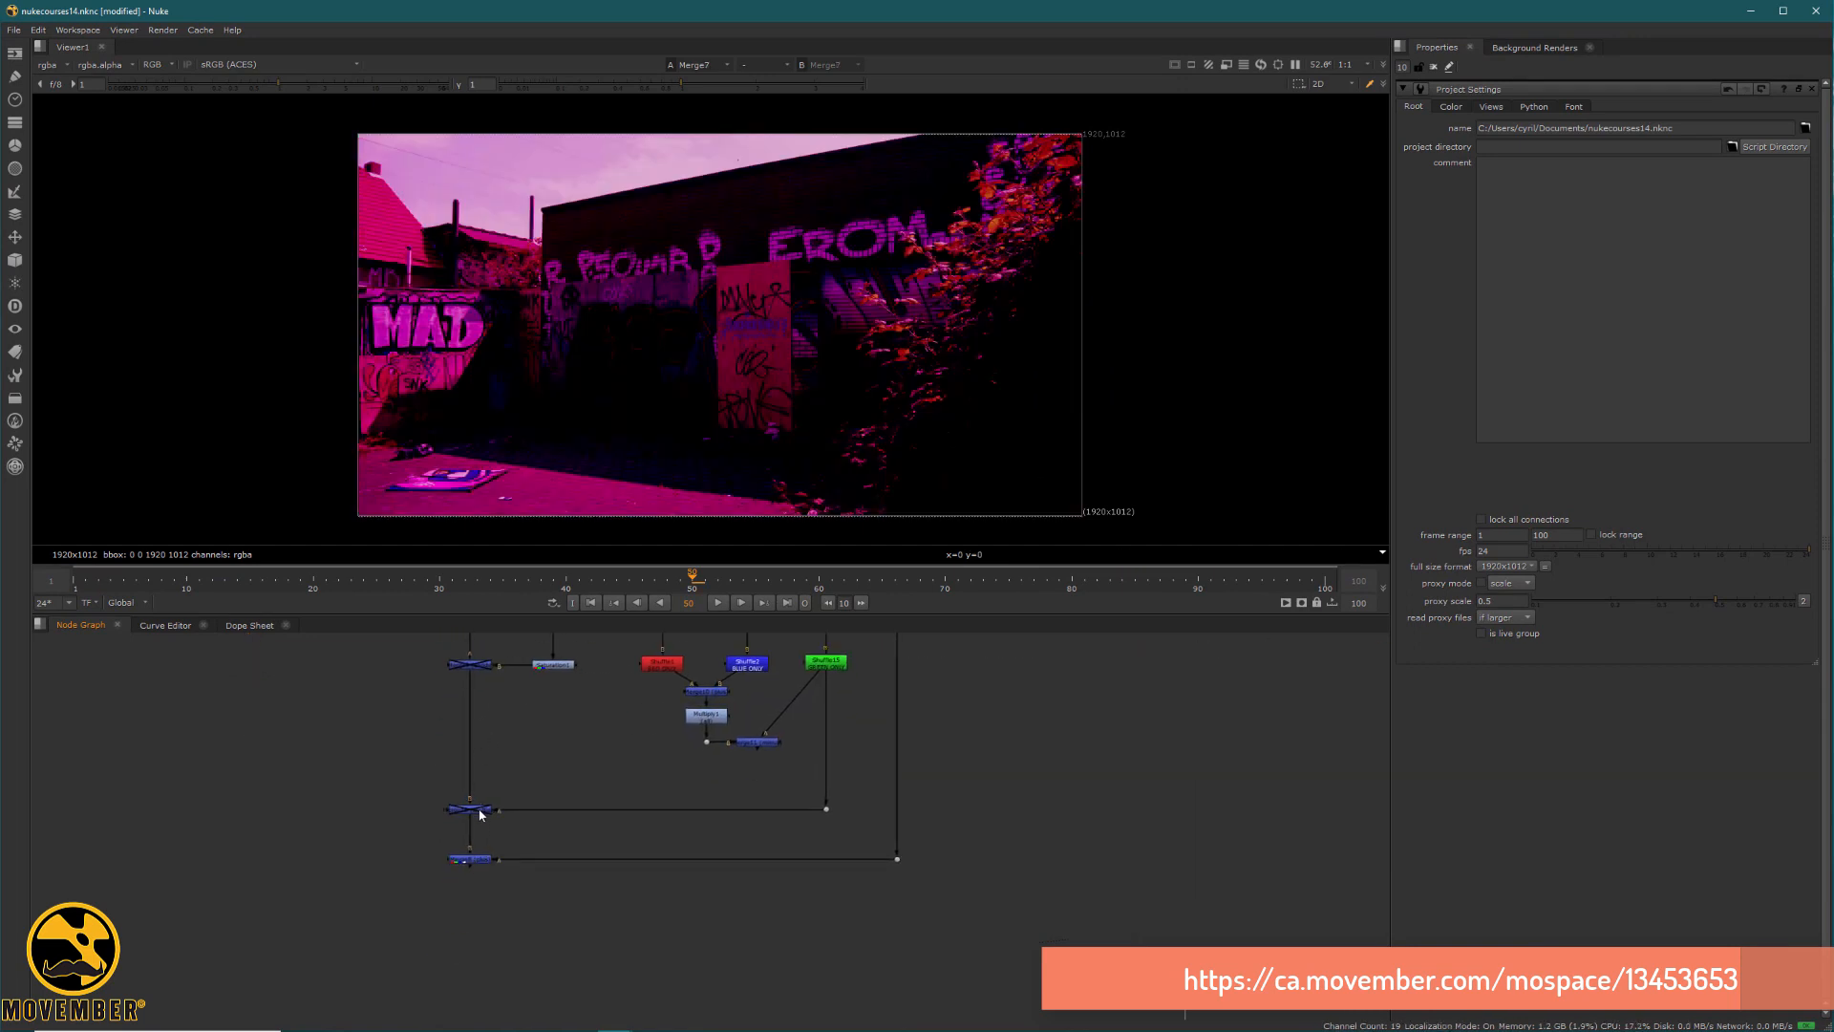
pyautogui.click(479, 856)
pyautogui.press('1')
pyautogui.moveTo(479, 856); pyautogui.dragTo(445, 1010, button='middle')
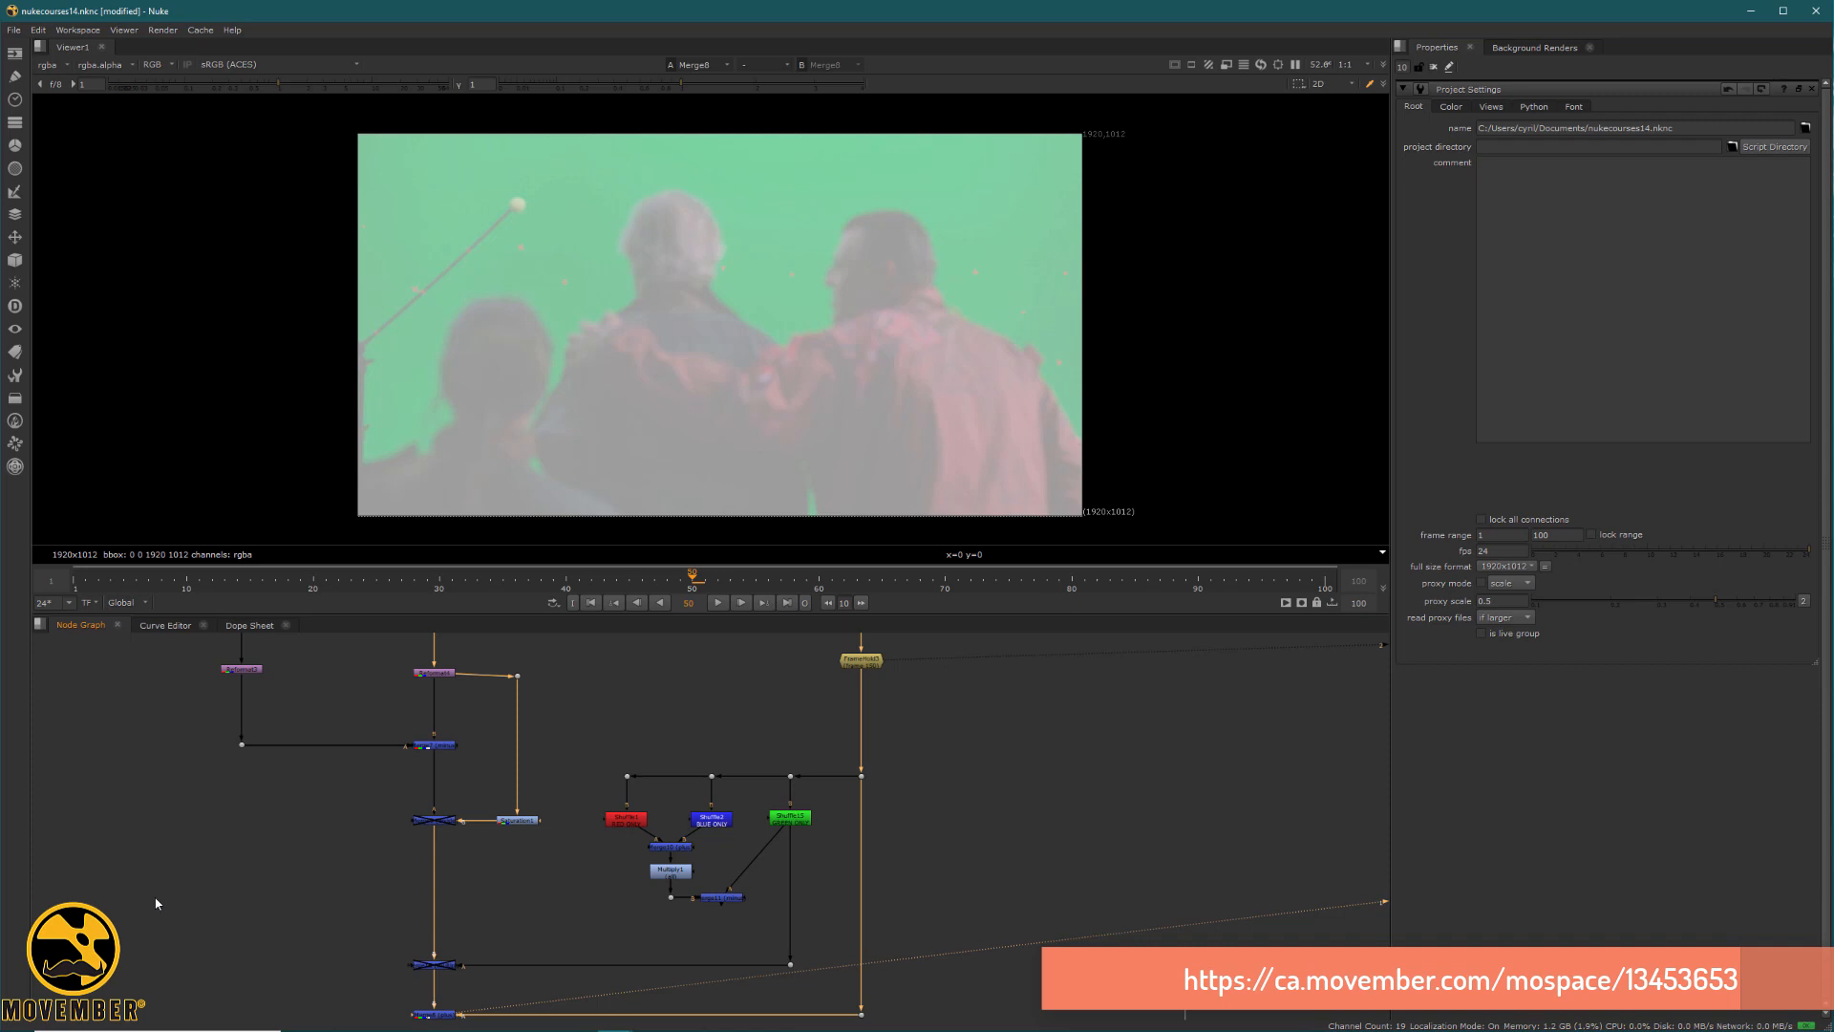
# Add an unconnected Merge node above the Shuffle nodes and show its operation setting.
pyautogui.click(626, 687)
pyautogui.press('m')
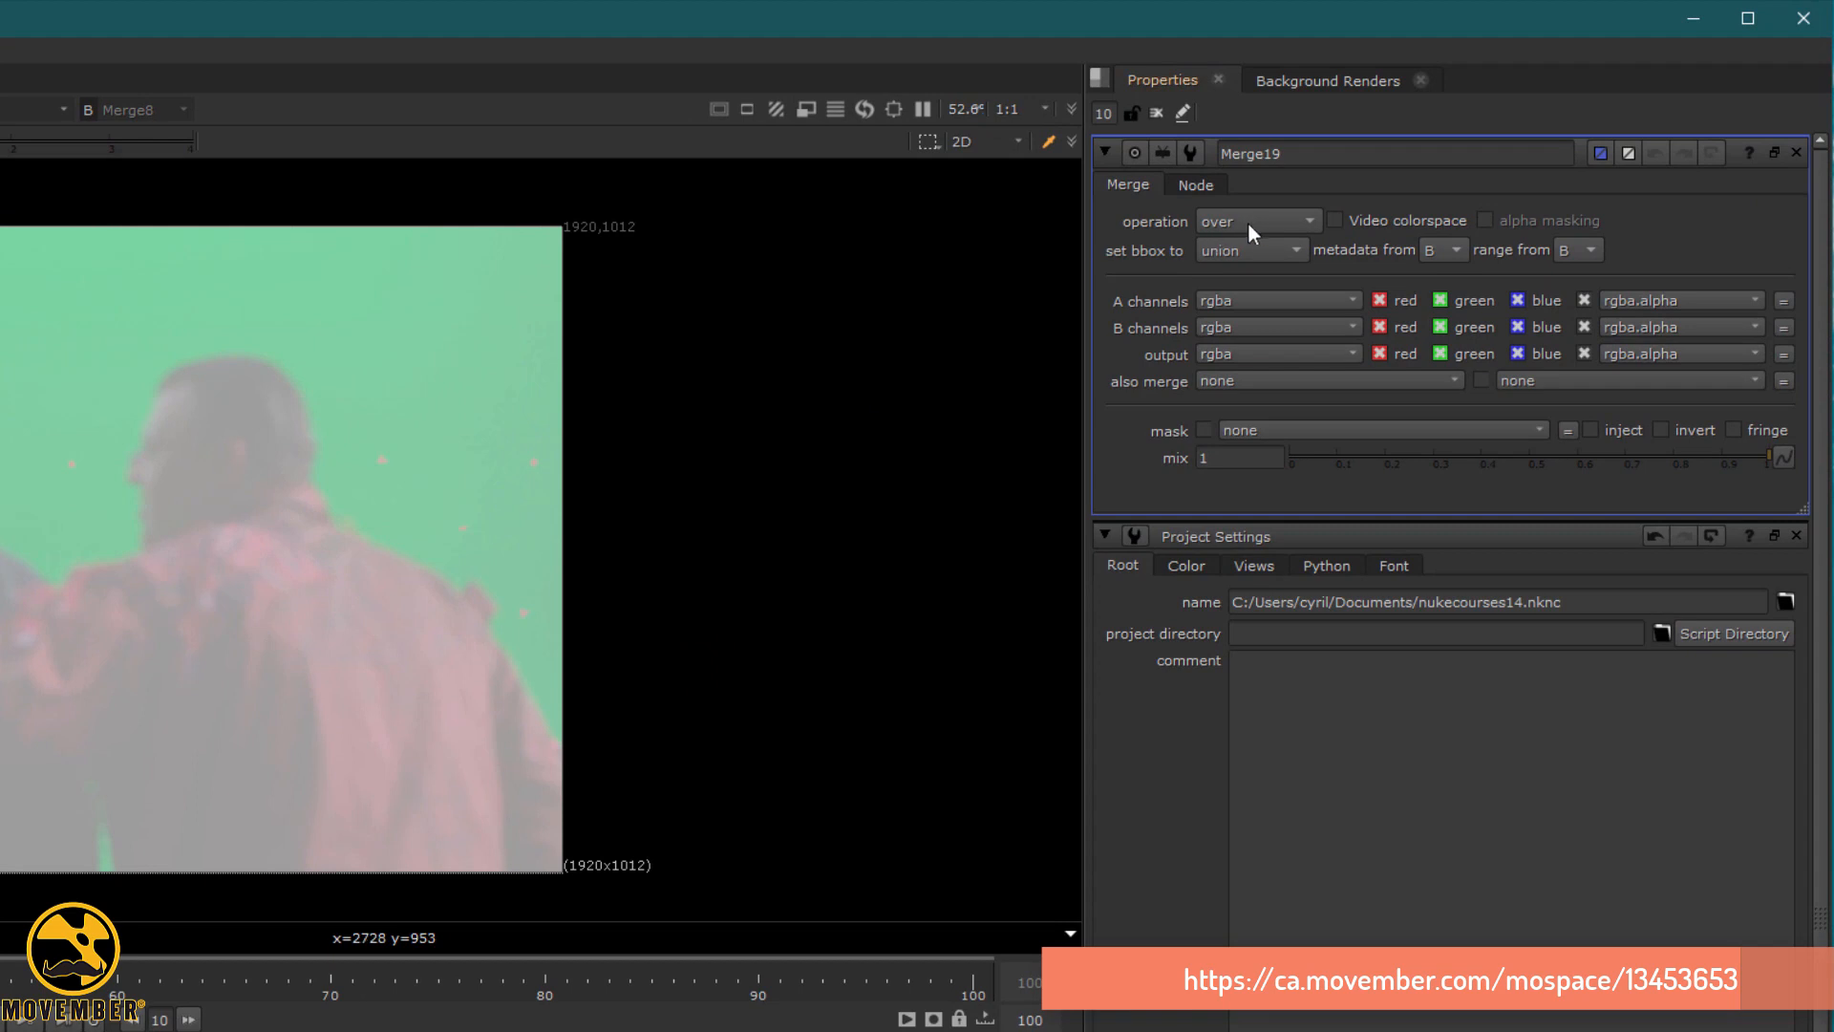
pyautogui.moveTo(1258, 227)
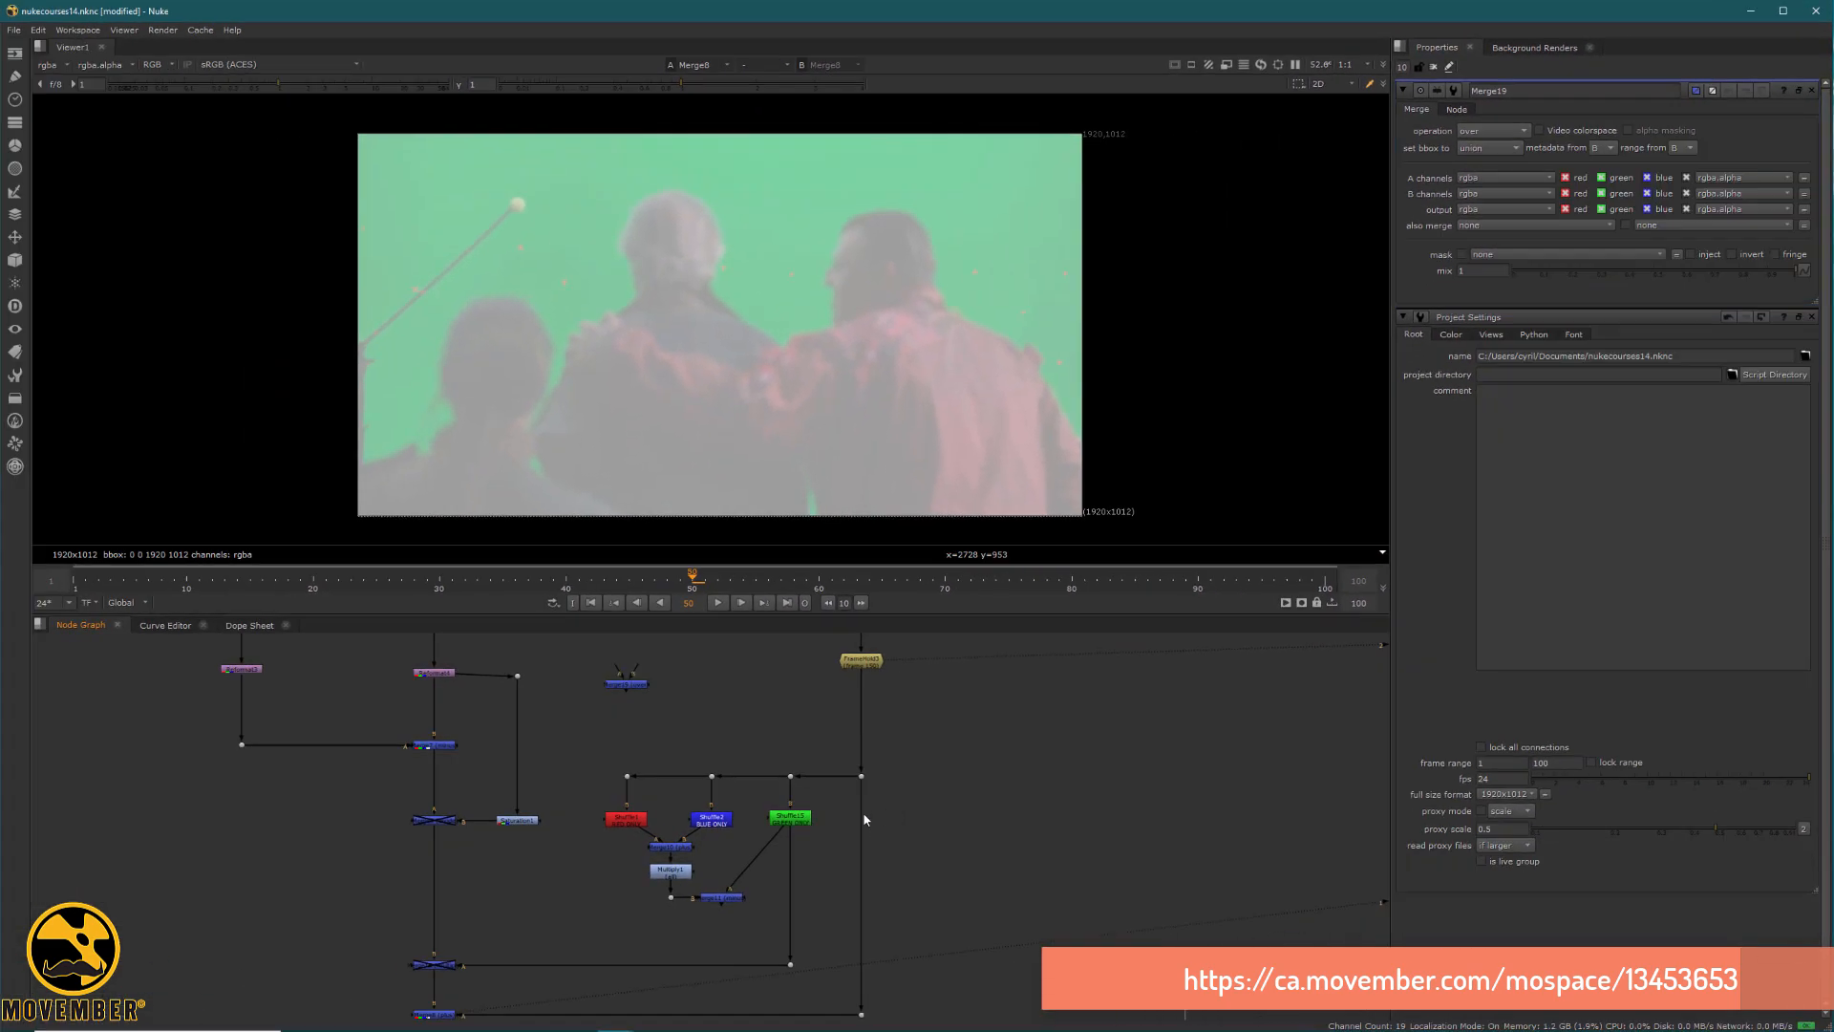
# View the Shuffle15 green-only channel, then enable the Merge18 (multiply) node above Merge8 and inspect its result.
pyautogui.click(790, 816)
pyautogui.press('1')
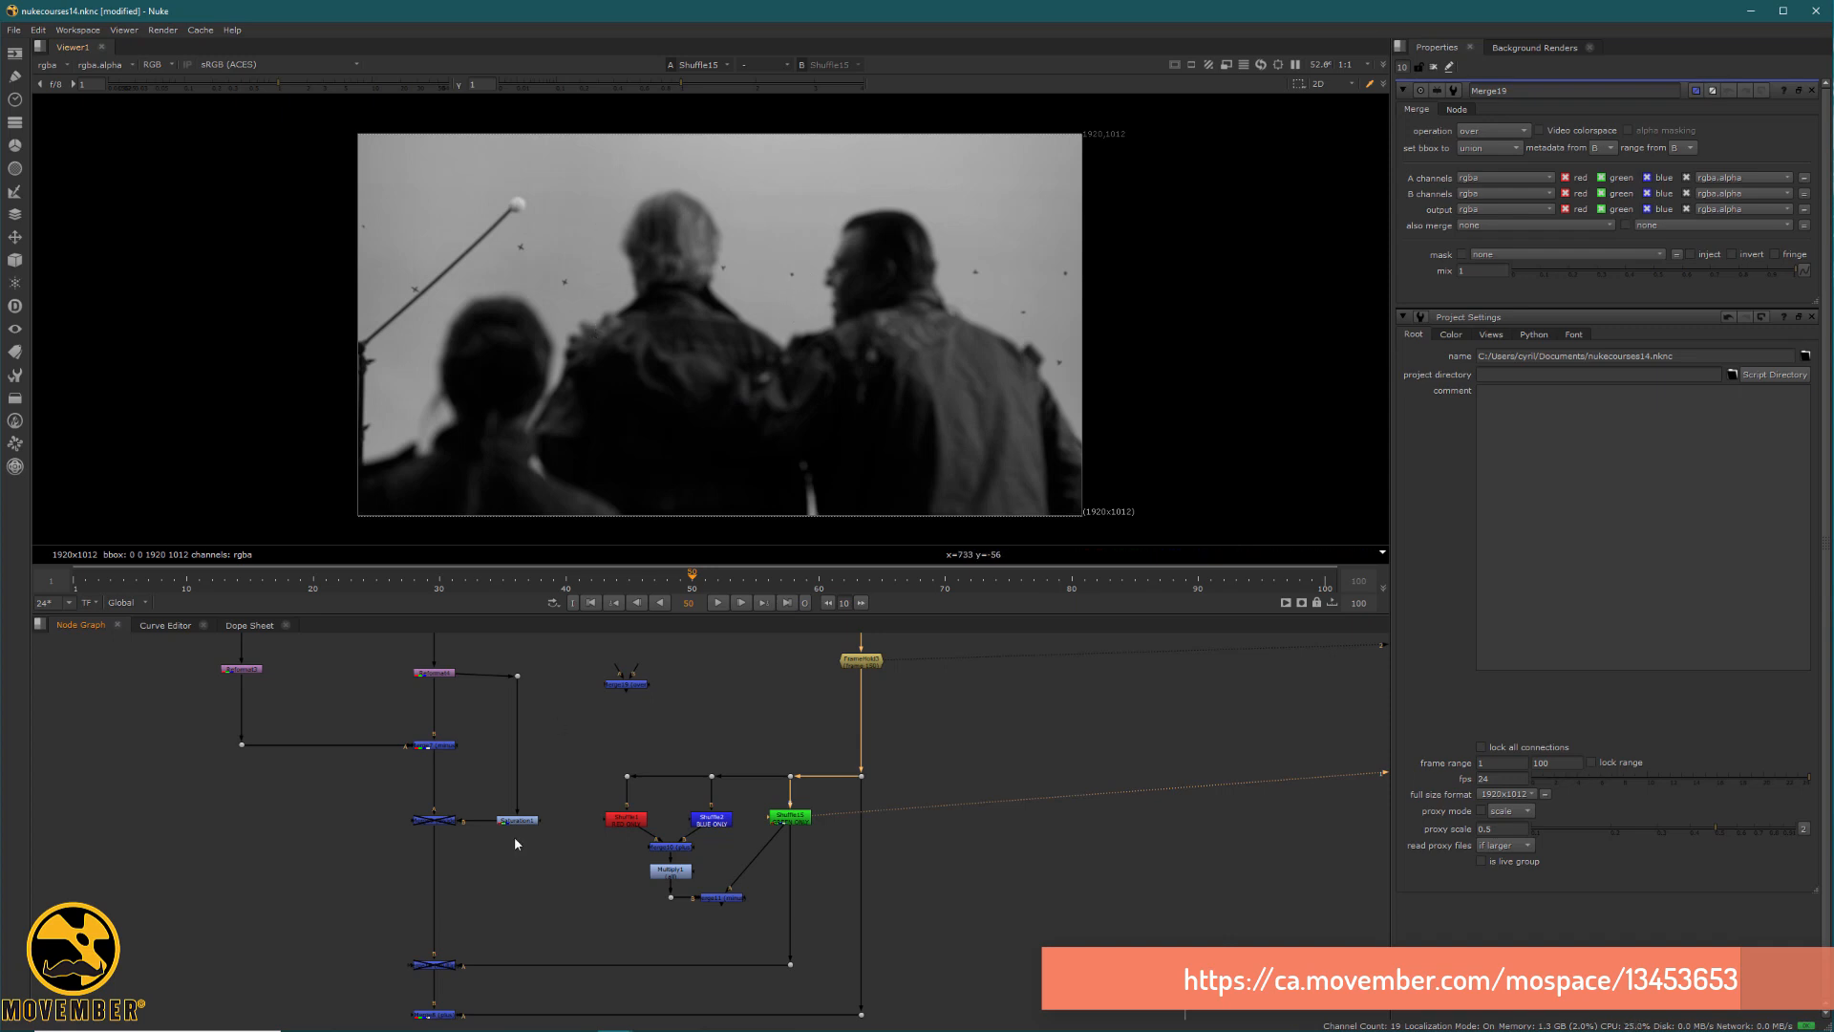
pyautogui.moveTo(413, 919); pyautogui.dragTo(477, 998)
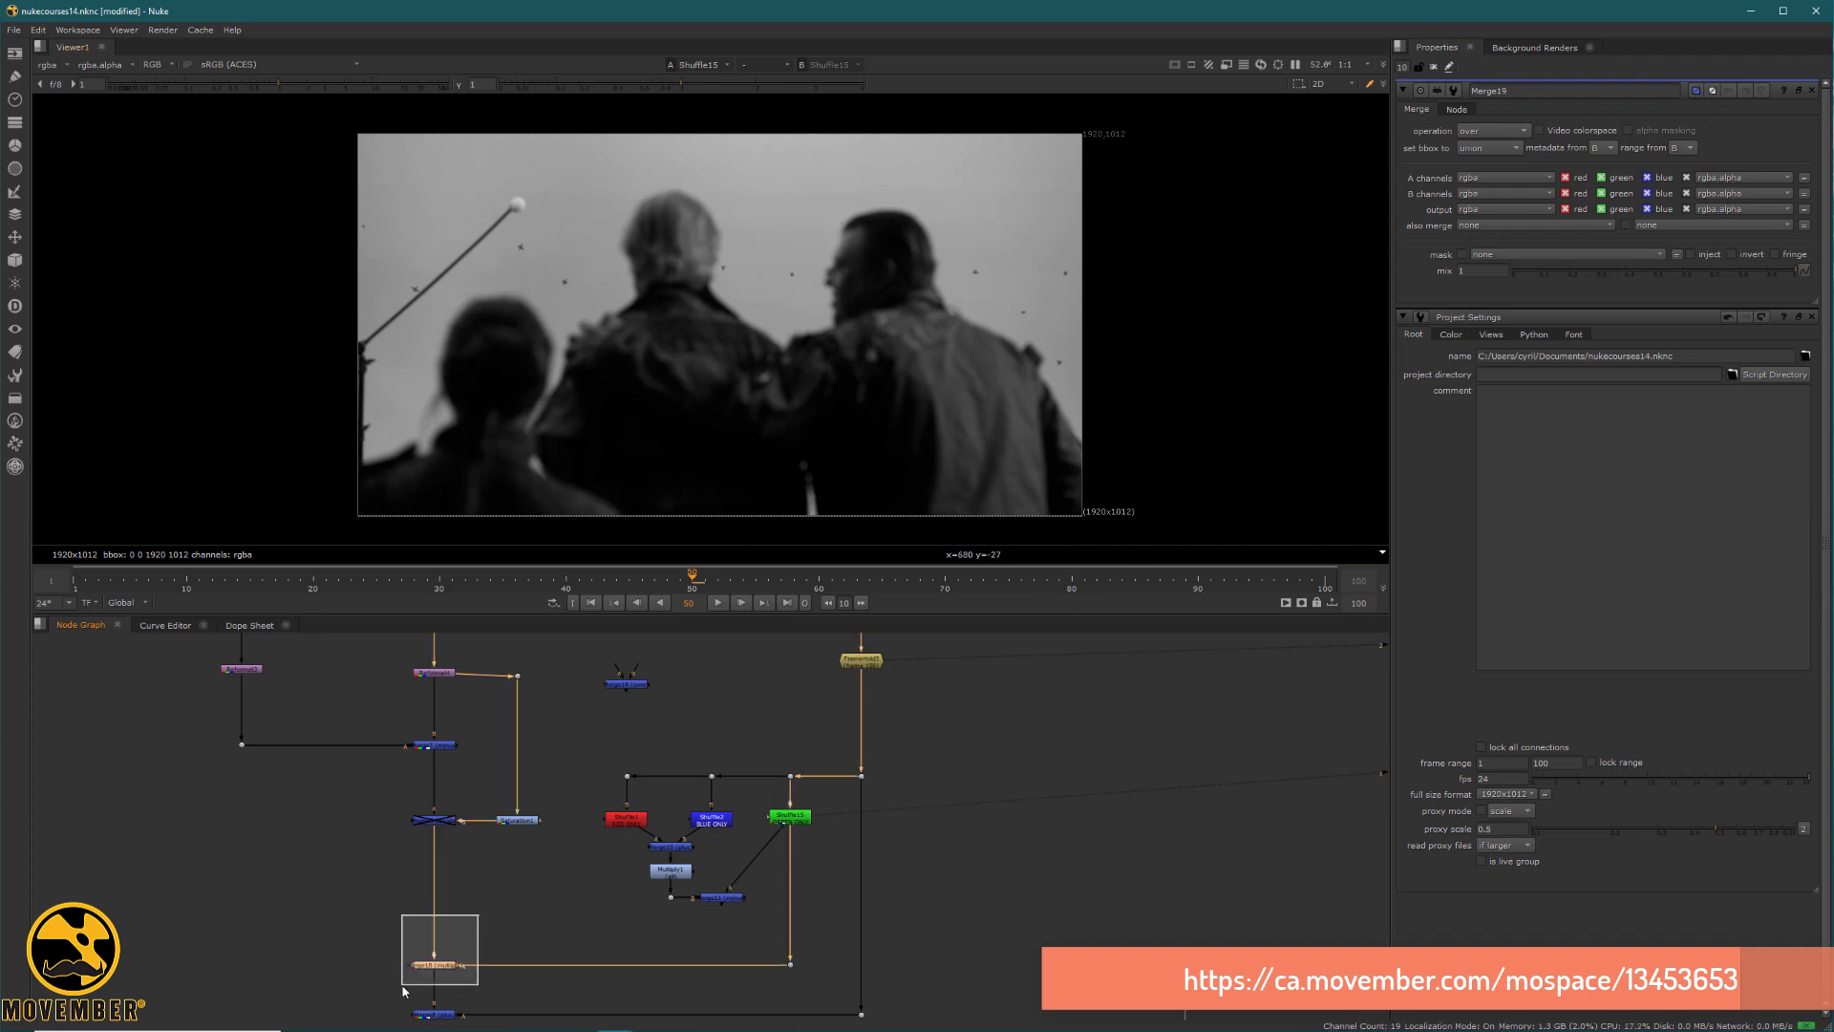
pyautogui.press('1')
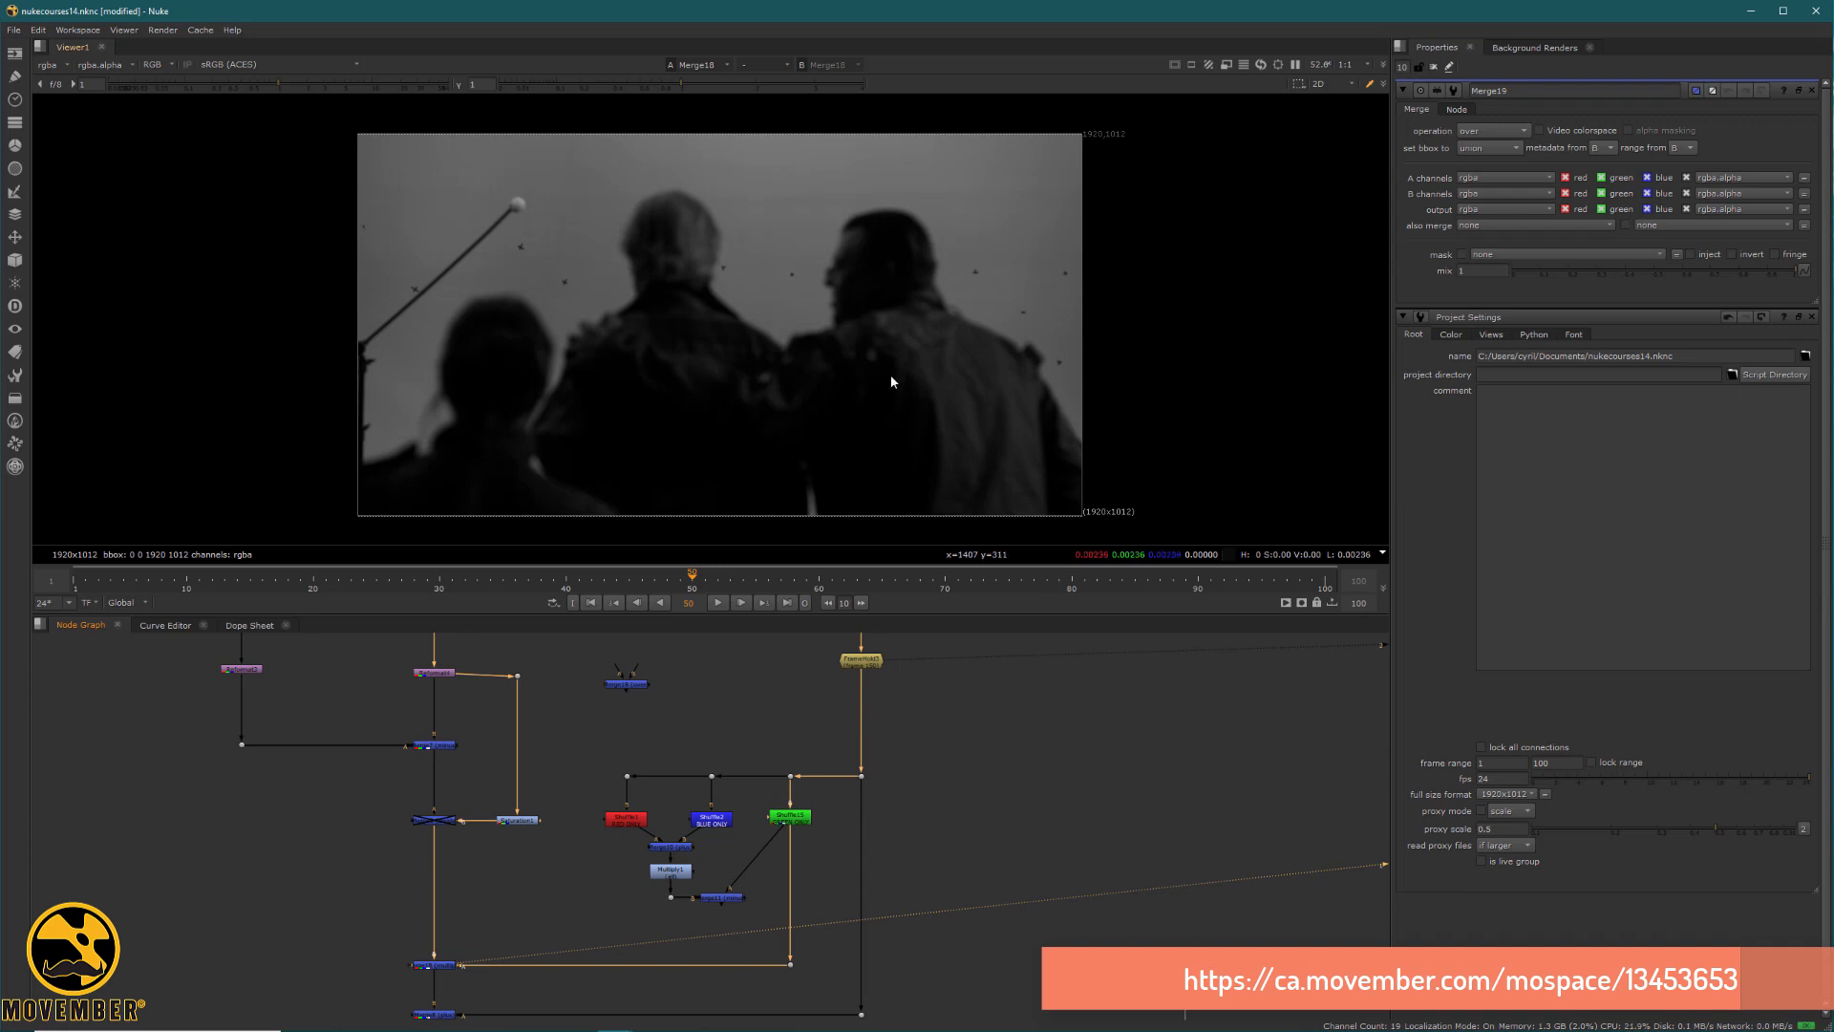
pyautogui.scroll(2, 759, 198)
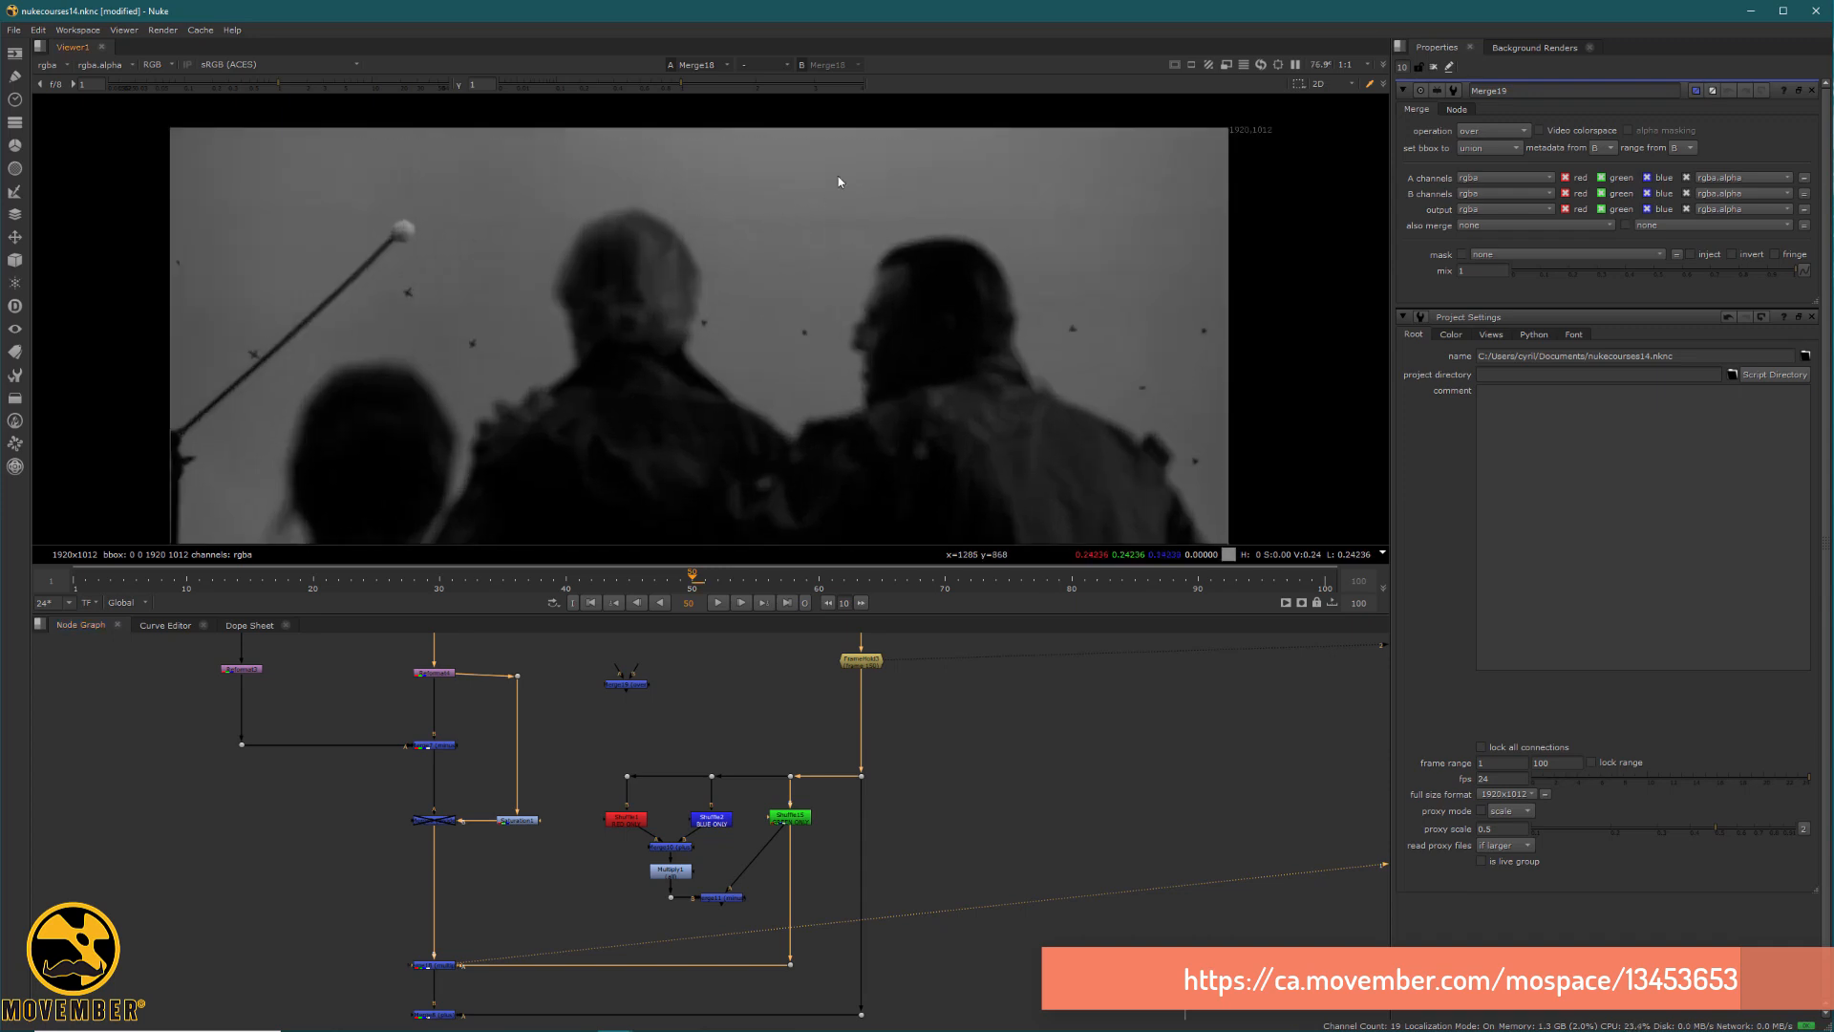
pyautogui.moveTo(753, 321); pyautogui.dragTo(754, 245, button='middle')
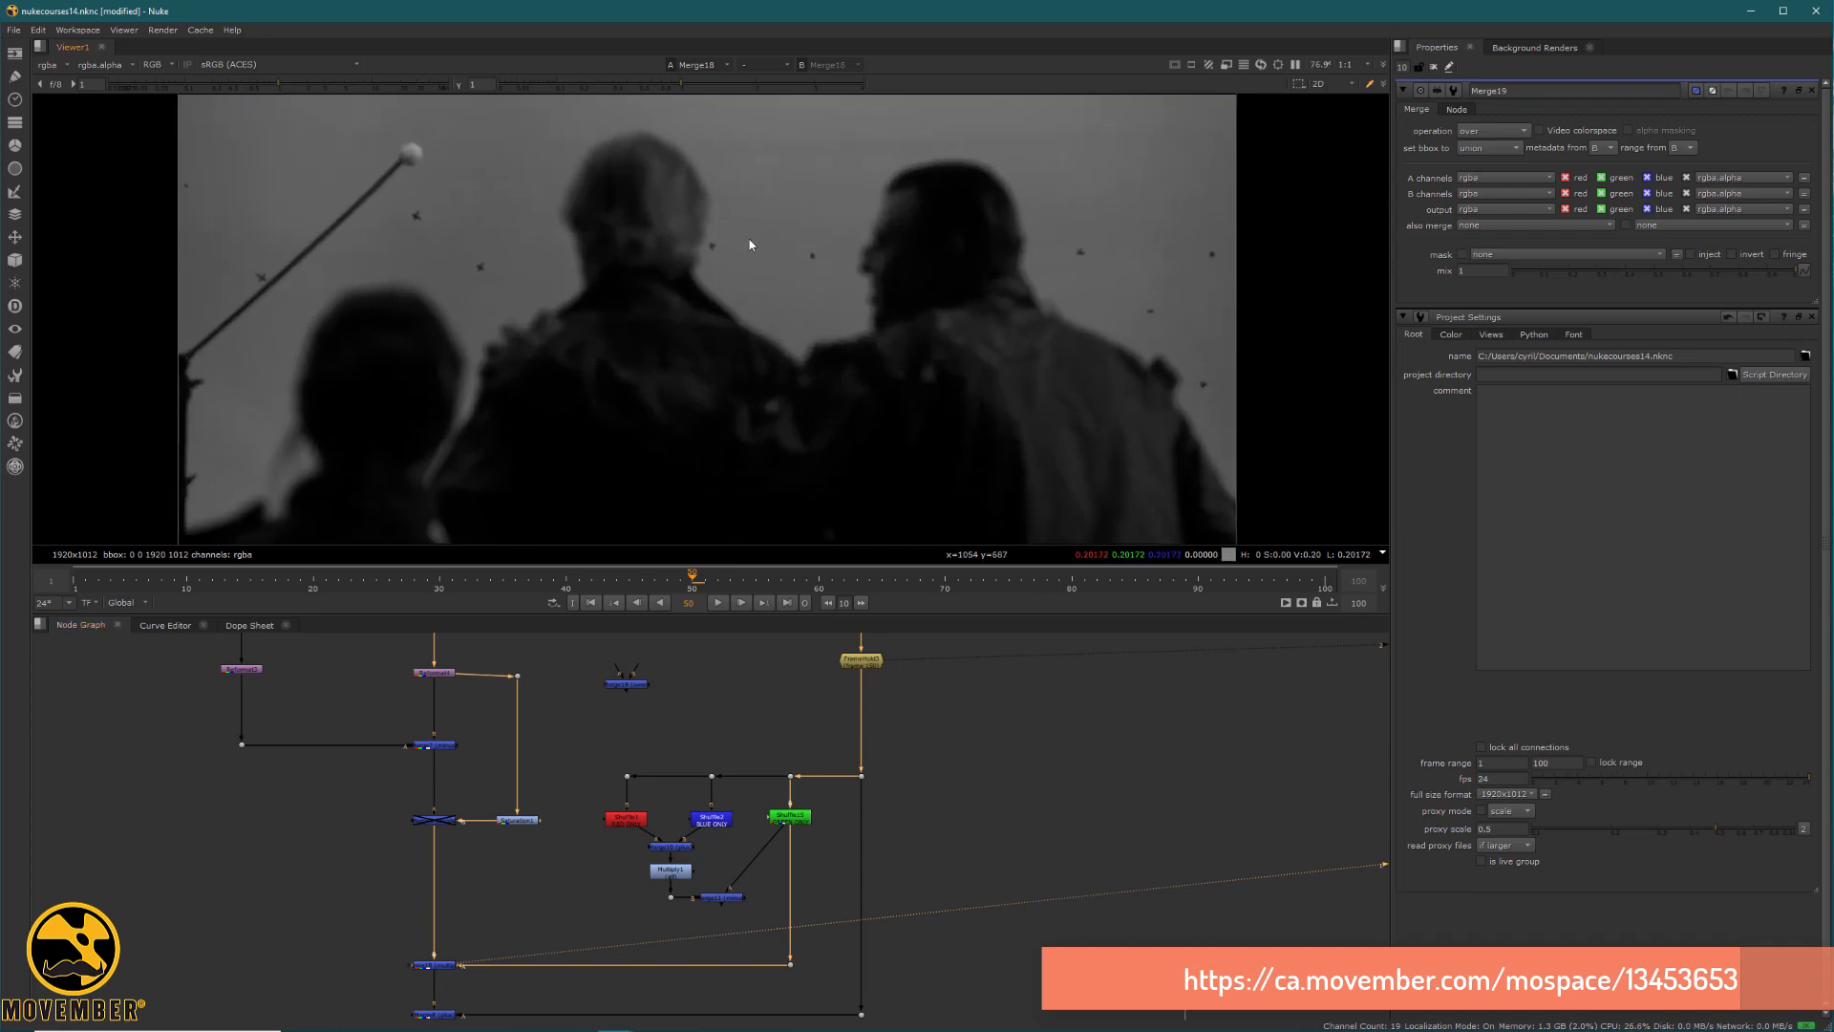
pyautogui.moveTo(912, 422); pyautogui.dragTo(896, 329, button='middle')
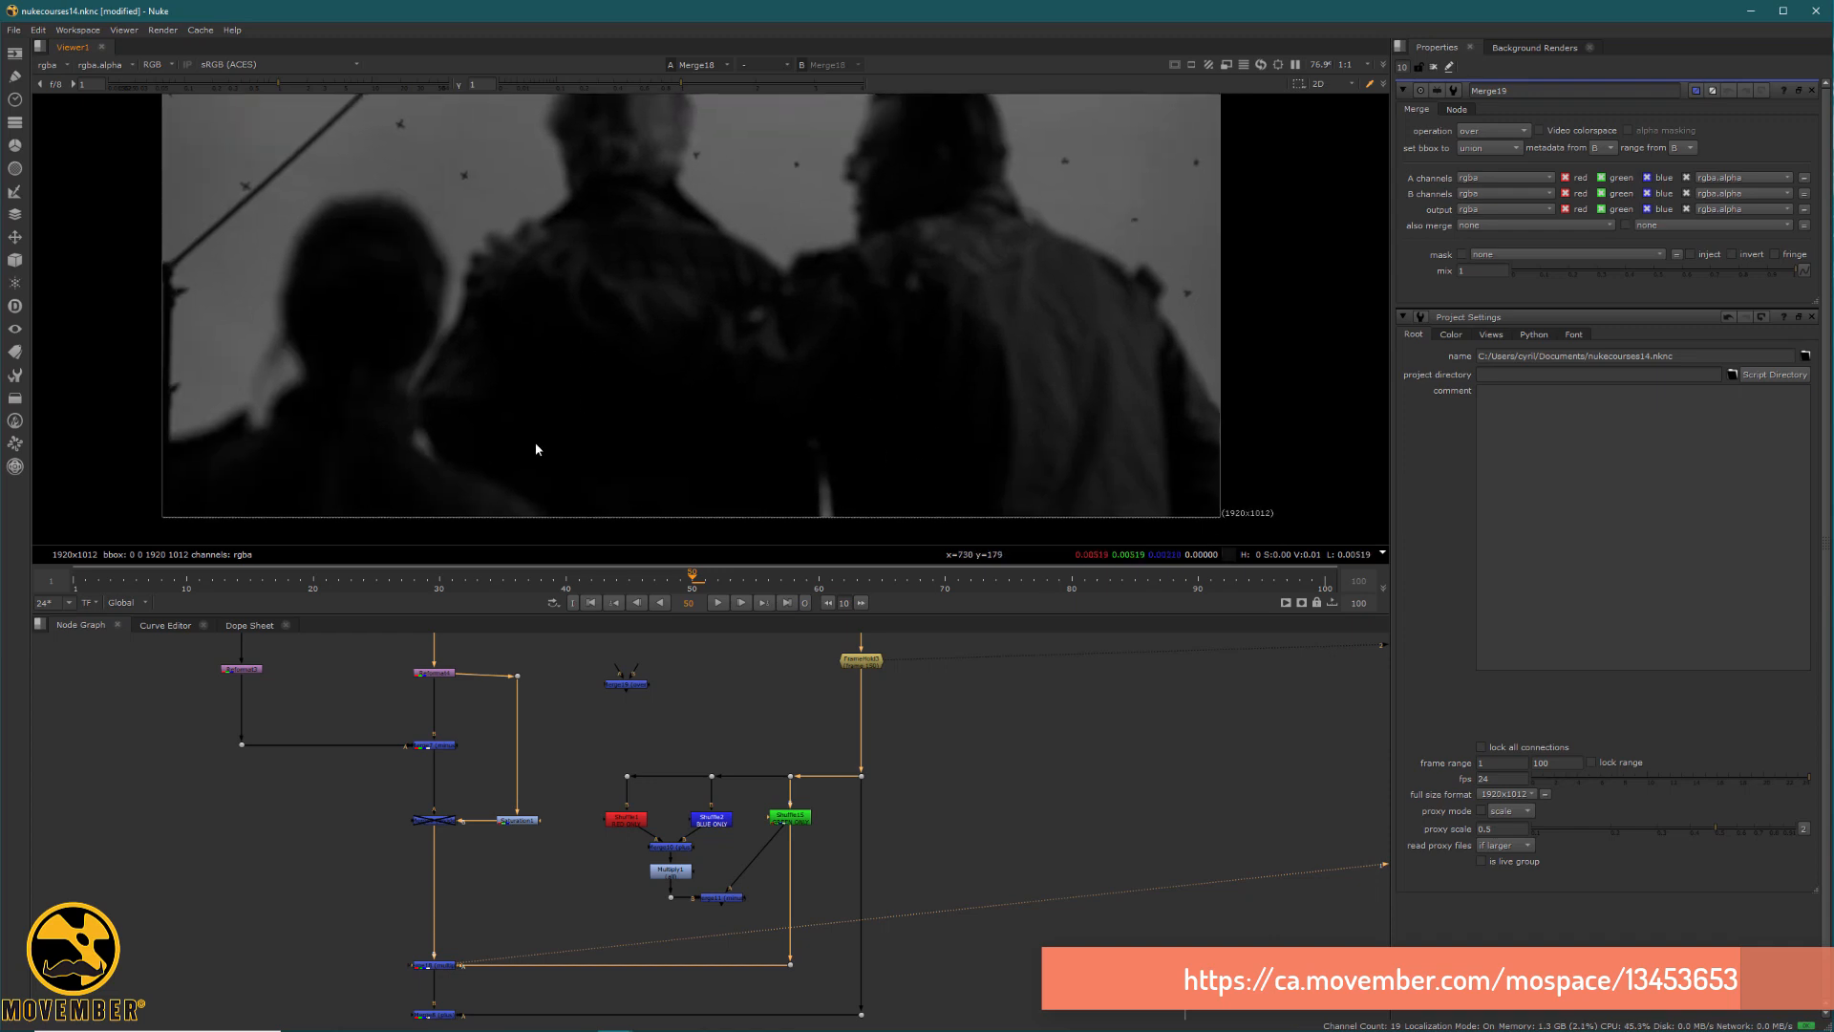
pyautogui.moveTo(567, 225); pyautogui.dragTo(528, 325, button='middle')
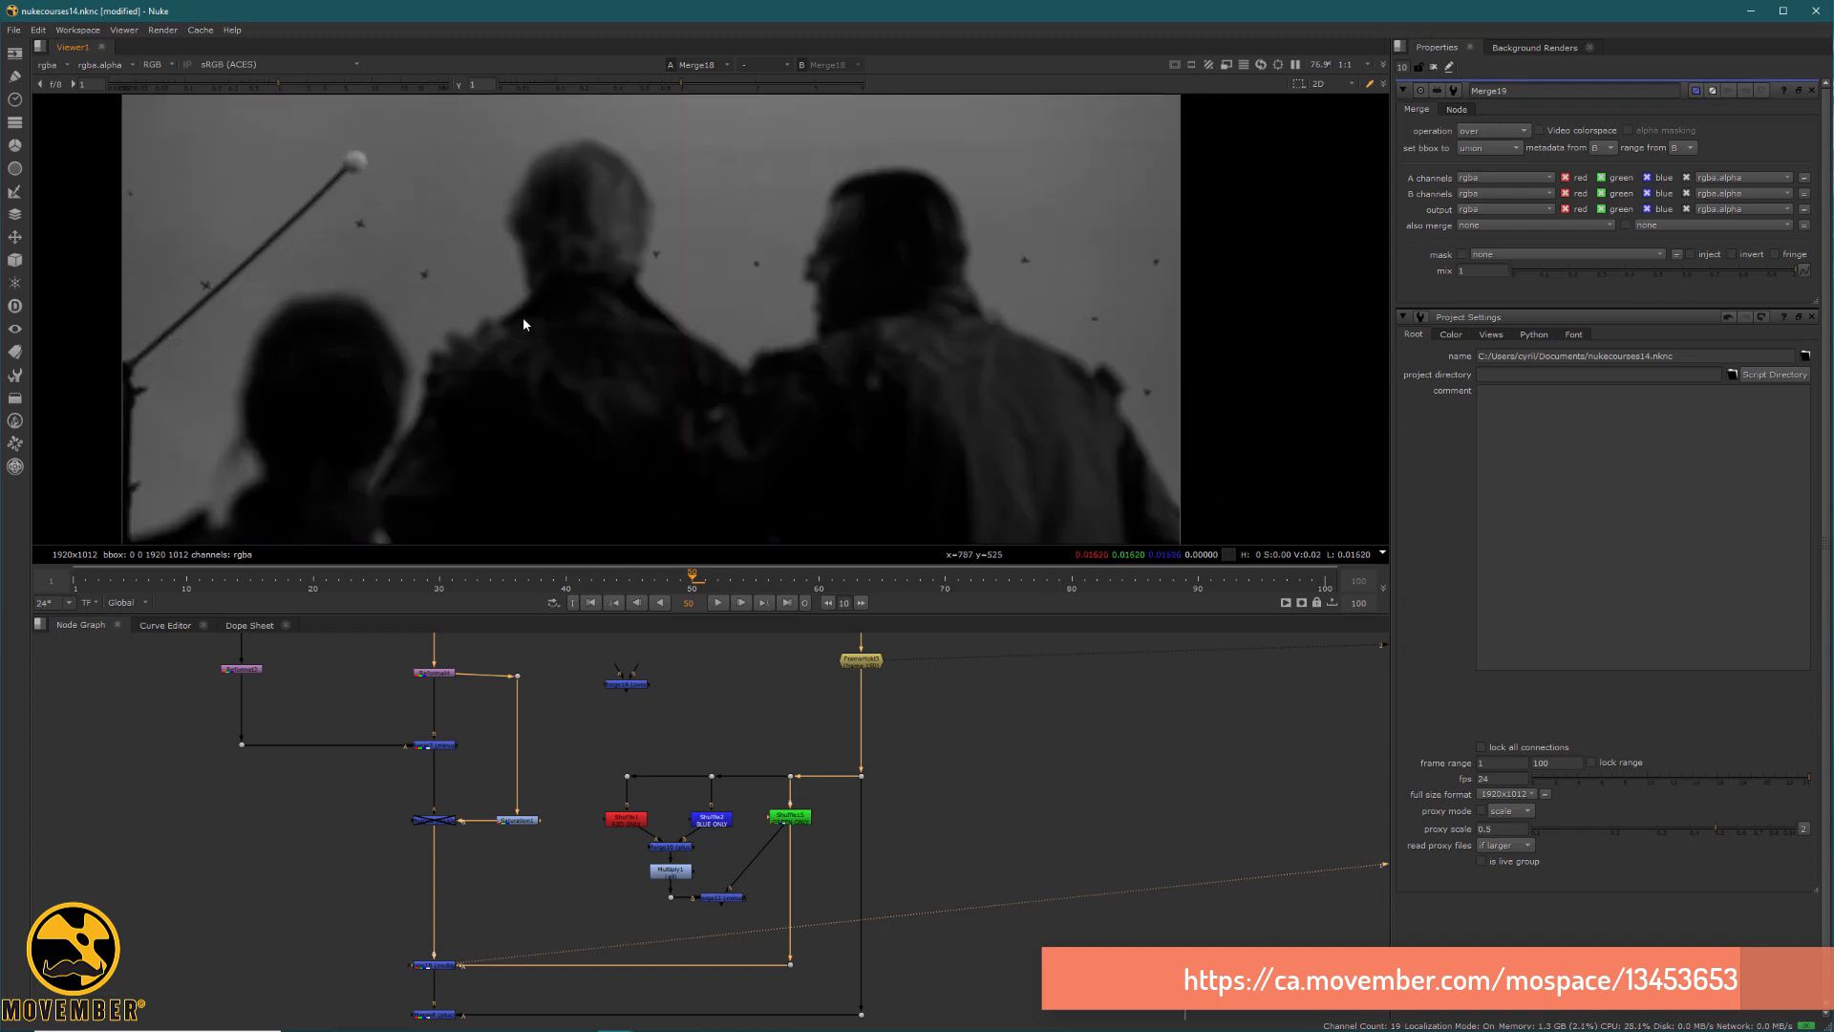
# Examine the connections of the disabled divide merge and the Merge18 (multiply) node in the node graph.
pyautogui.moveTo(498, 921); pyautogui.dragTo(600, 848, button='middle')
pyautogui.scroll(3, 535, 748)
pyautogui.click(535, 745)
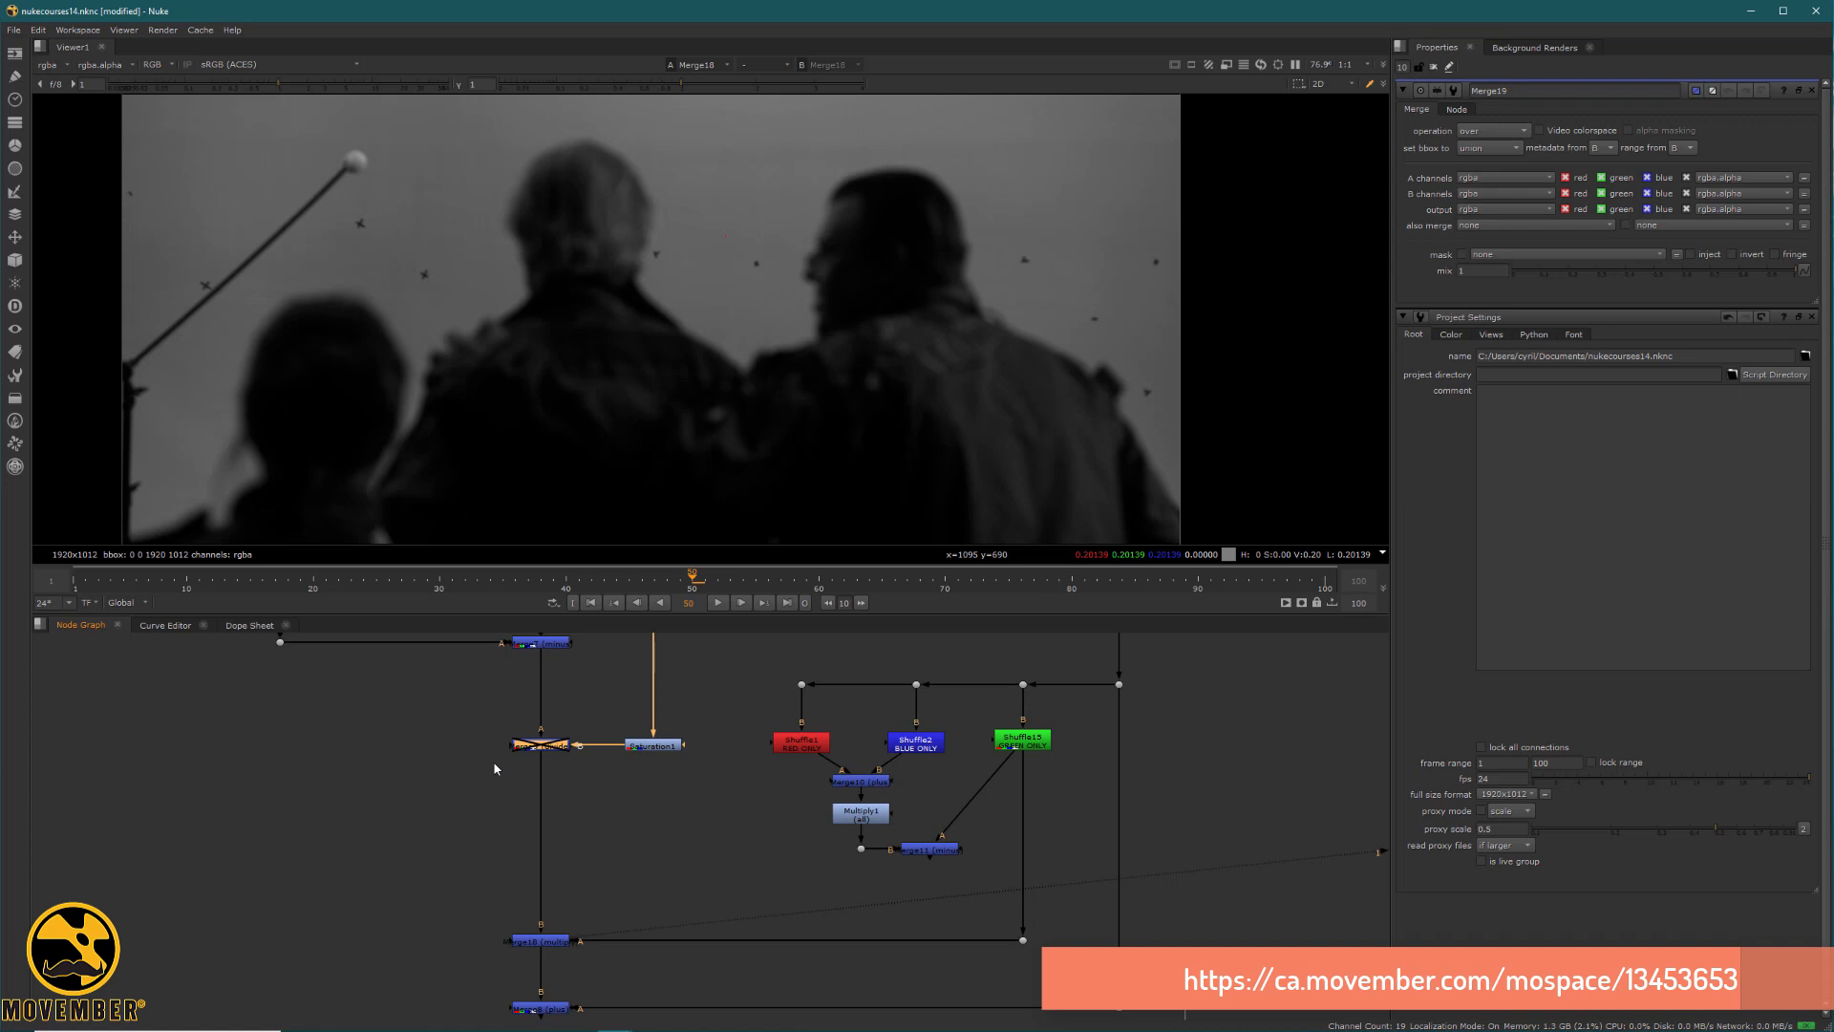
pyautogui.moveTo(613, 889); pyautogui.dragTo(502, 960)
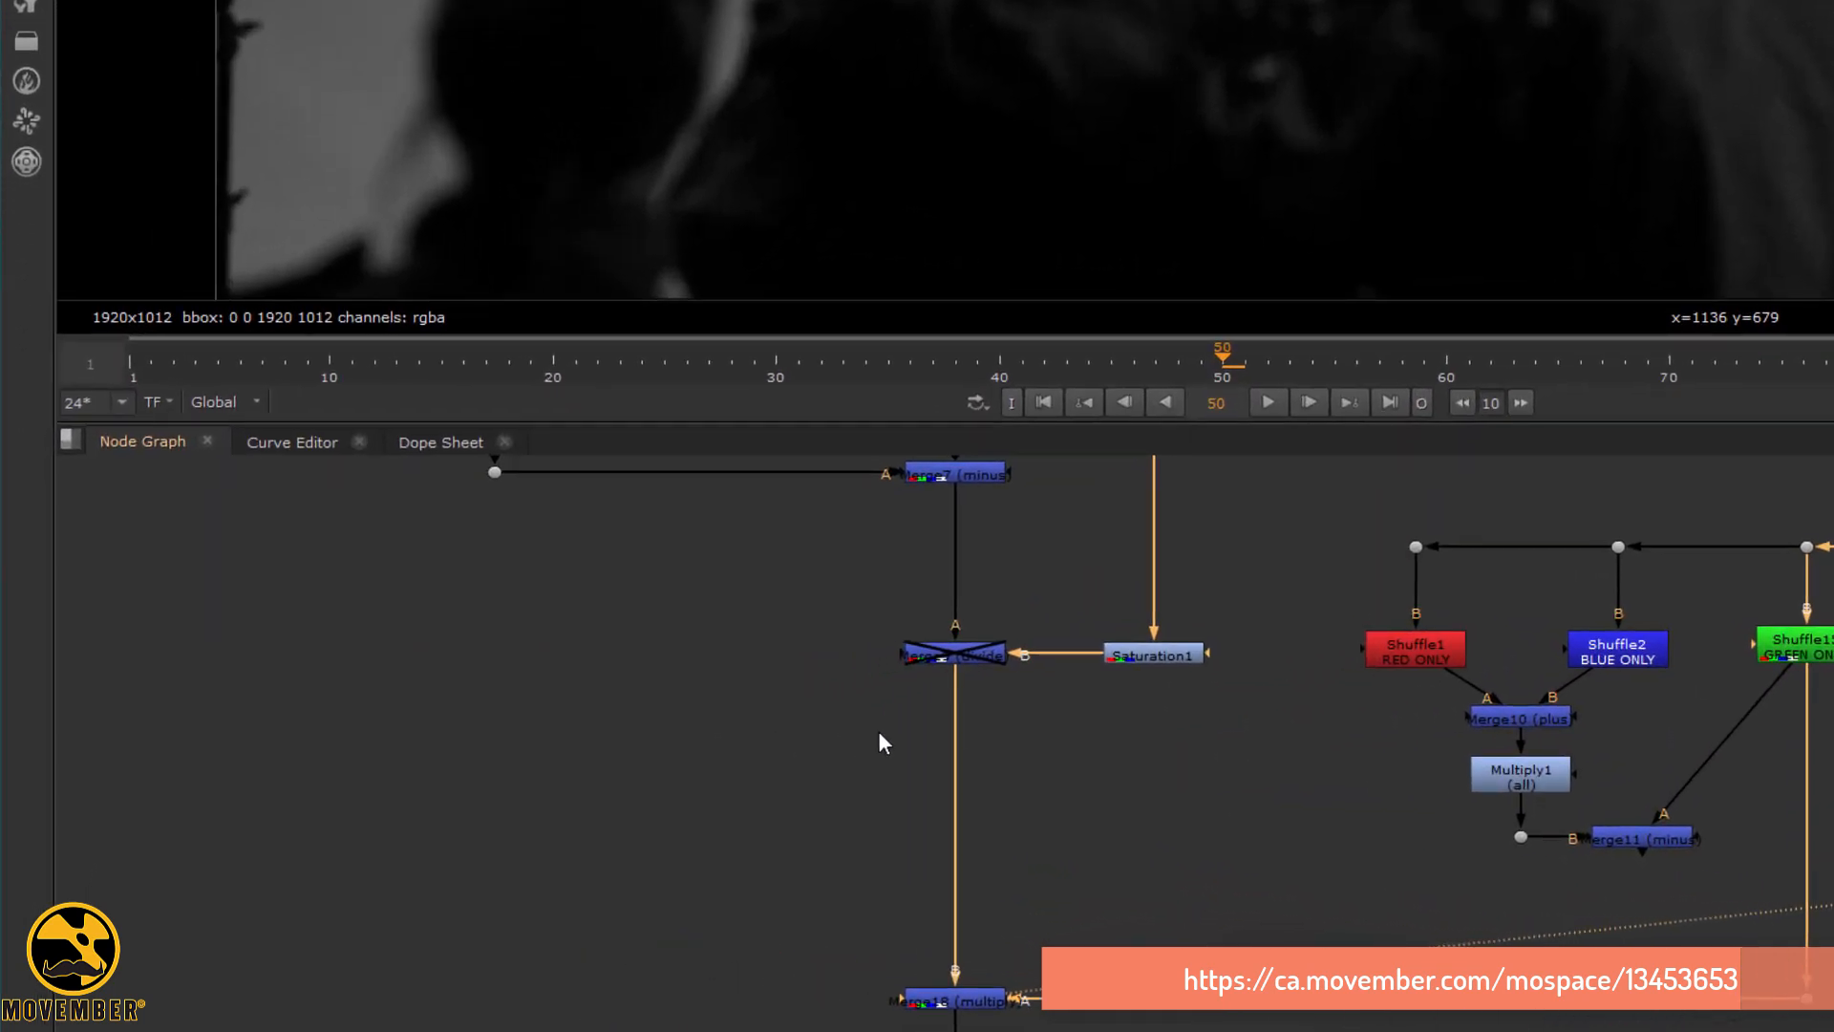
# Compare the green Constant1 with its desaturated Saturation1 version in the viewer.
pyautogui.scroll(-2, 1115, 528)
pyautogui.moveTo(1114, 528); pyautogui.dragTo(1075, 731, button='middle')
pyautogui.moveTo(1195, 737); pyautogui.dragTo(1065, 852)
pyautogui.press('1')
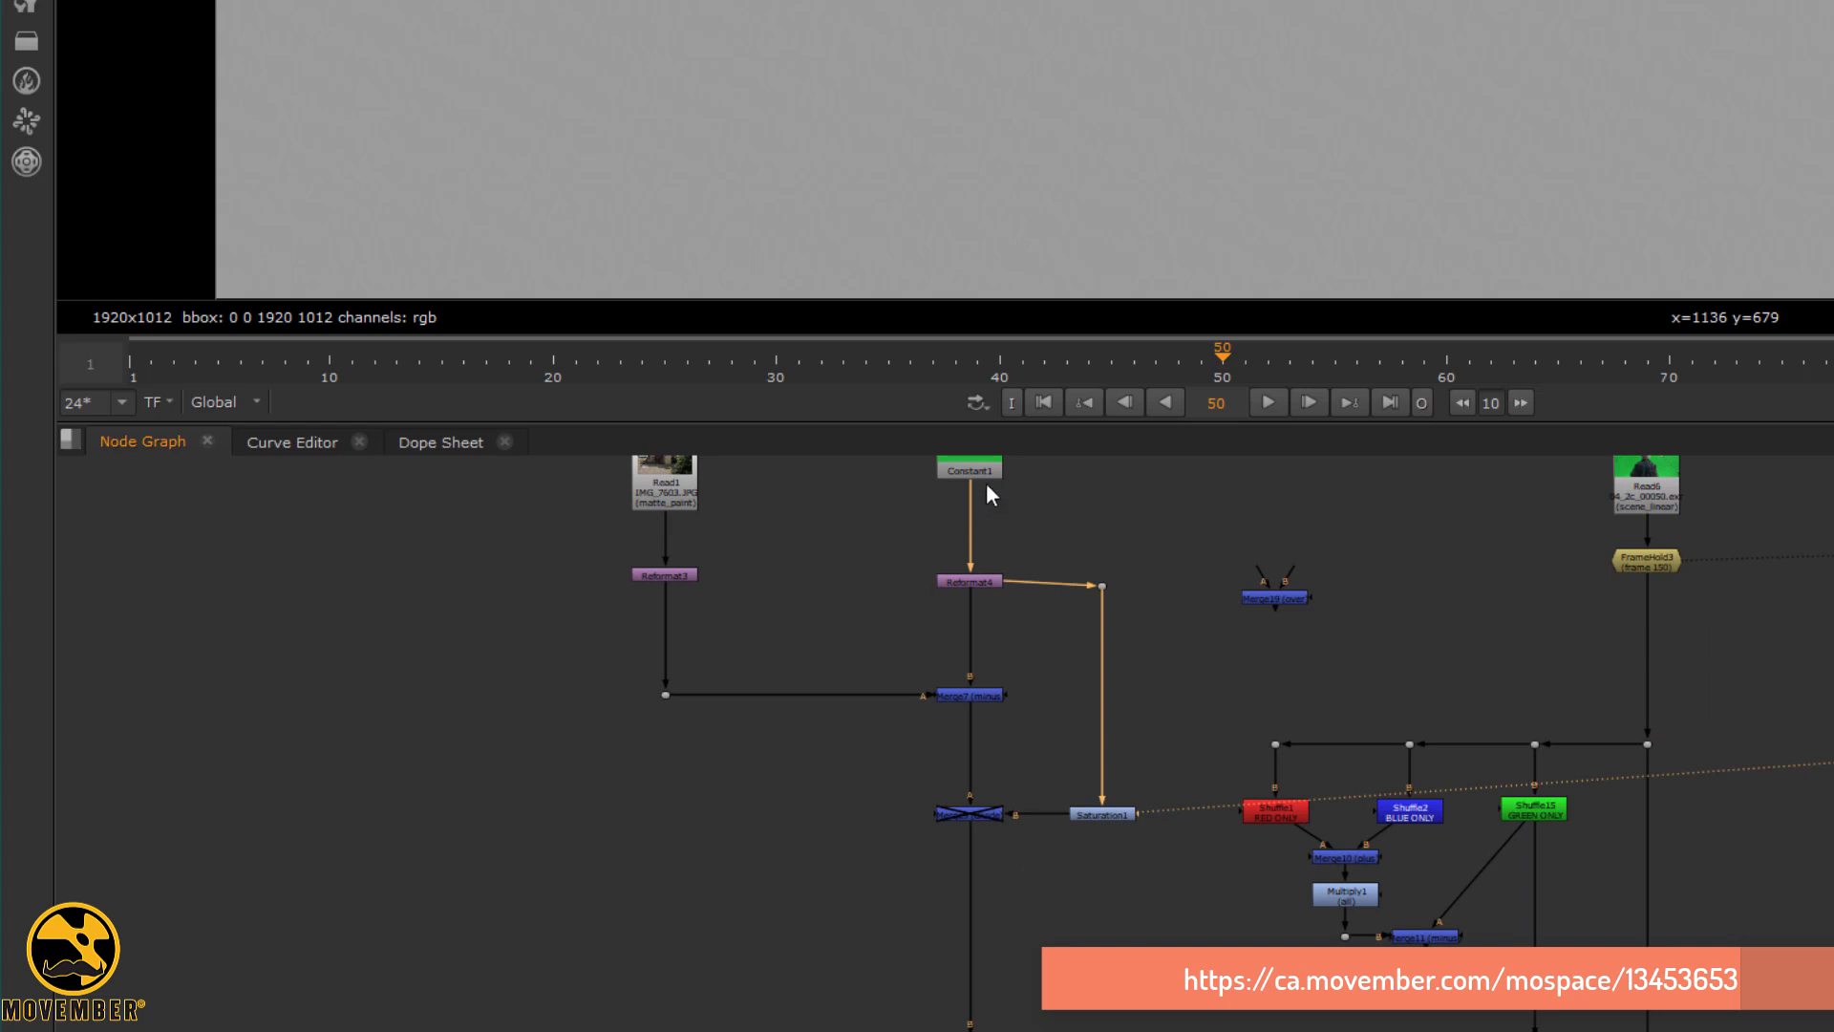
pyautogui.click(993, 470)
pyautogui.press('1')
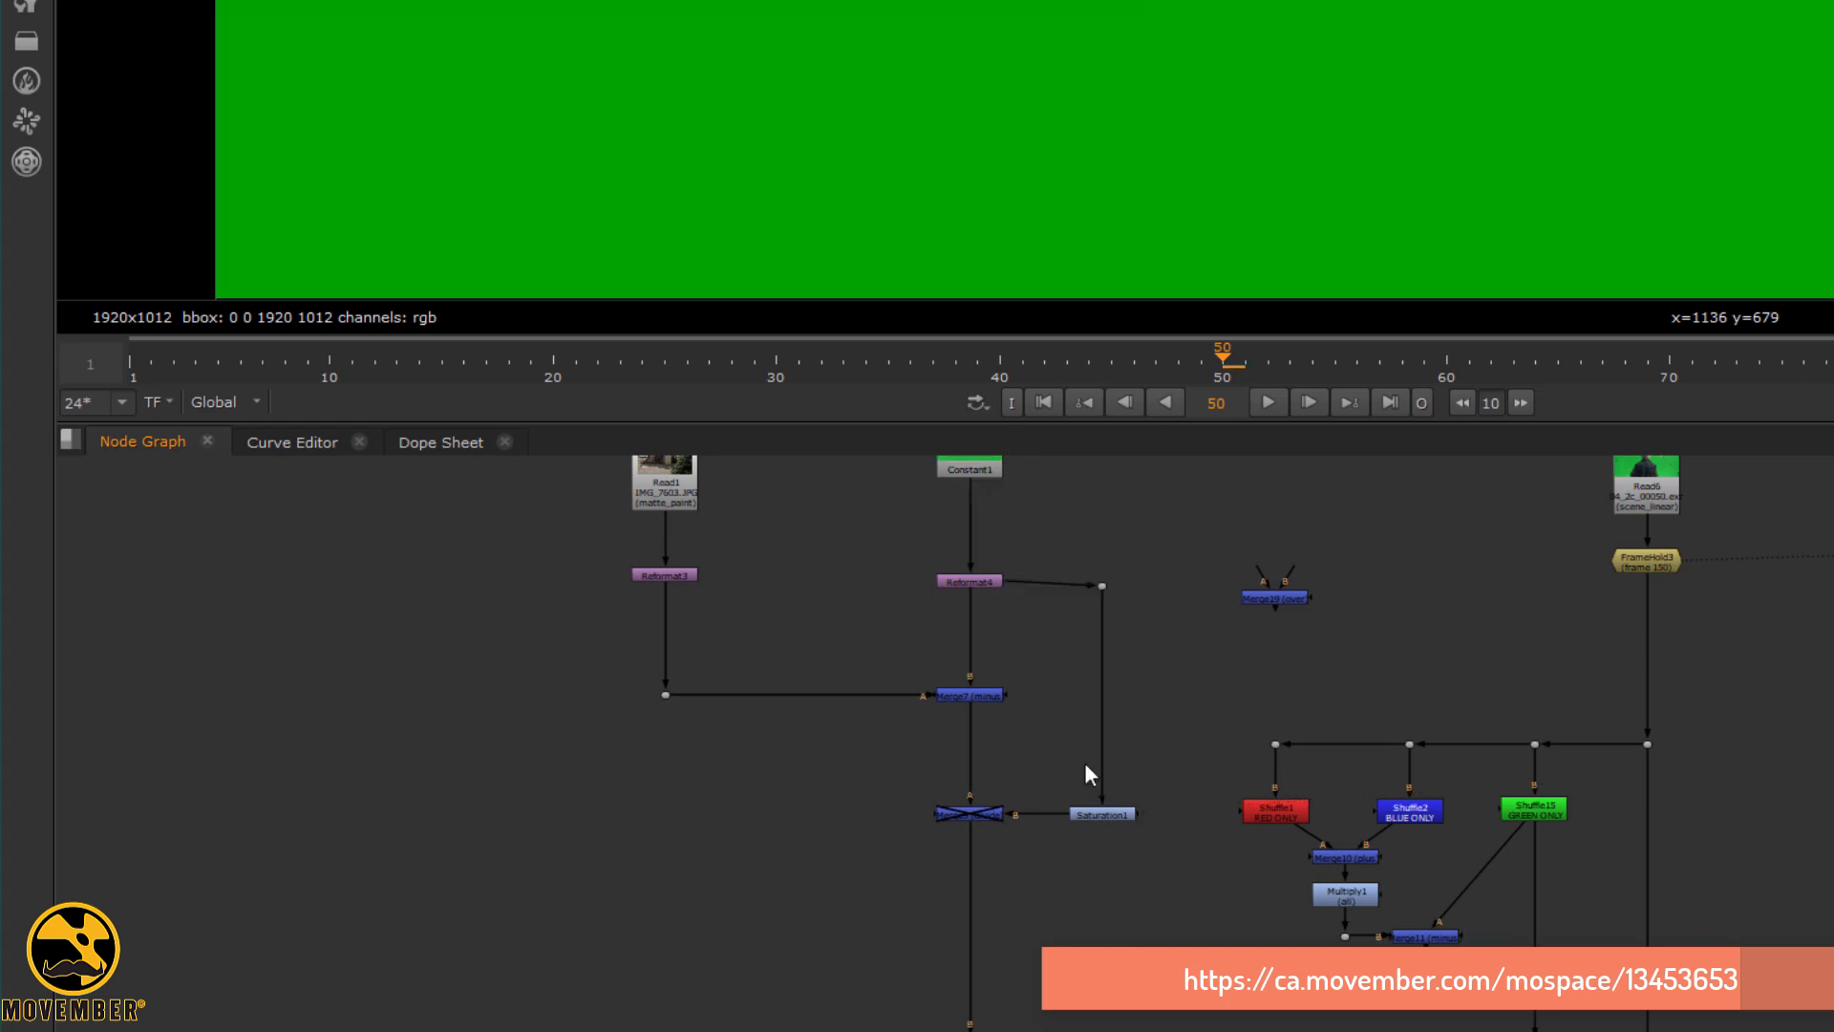
pyautogui.click(1106, 814)
pyautogui.press('1')
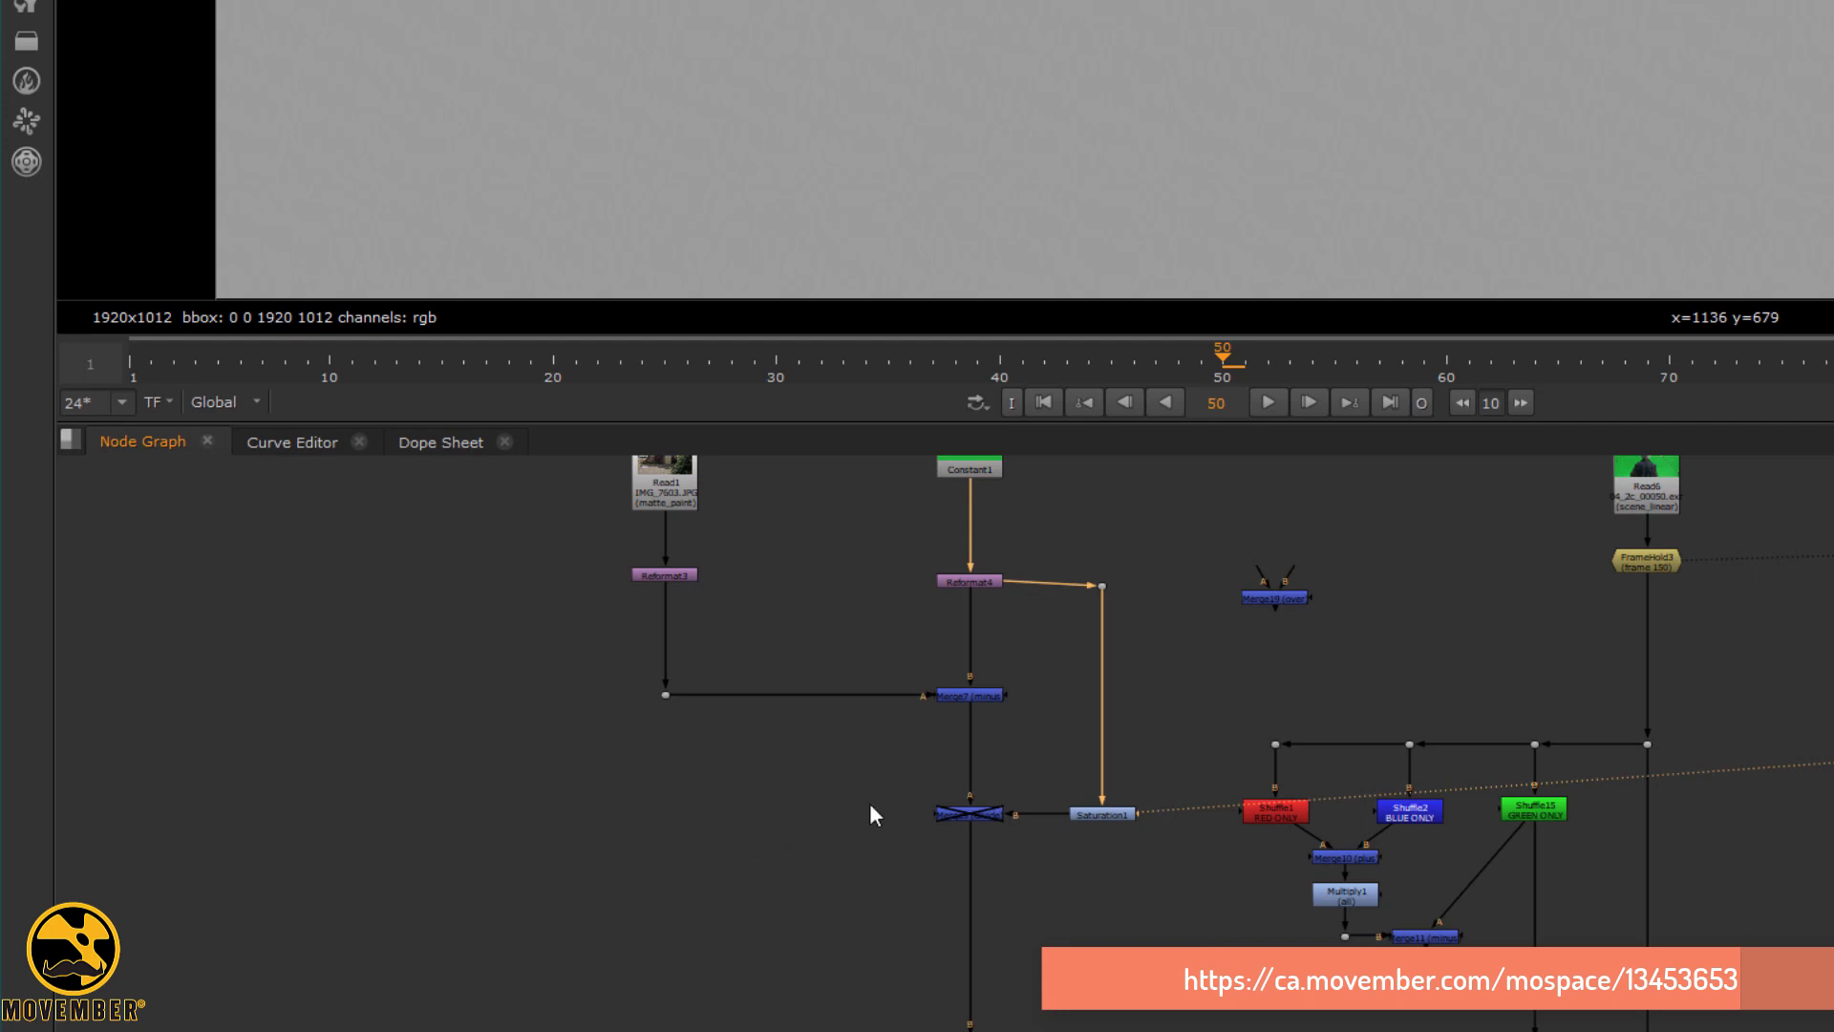
# Enable the divide merge below Merge7 and toggle between its result and Merge7 in the viewer.
pyautogui.click(965, 814)
pyautogui.press('d')
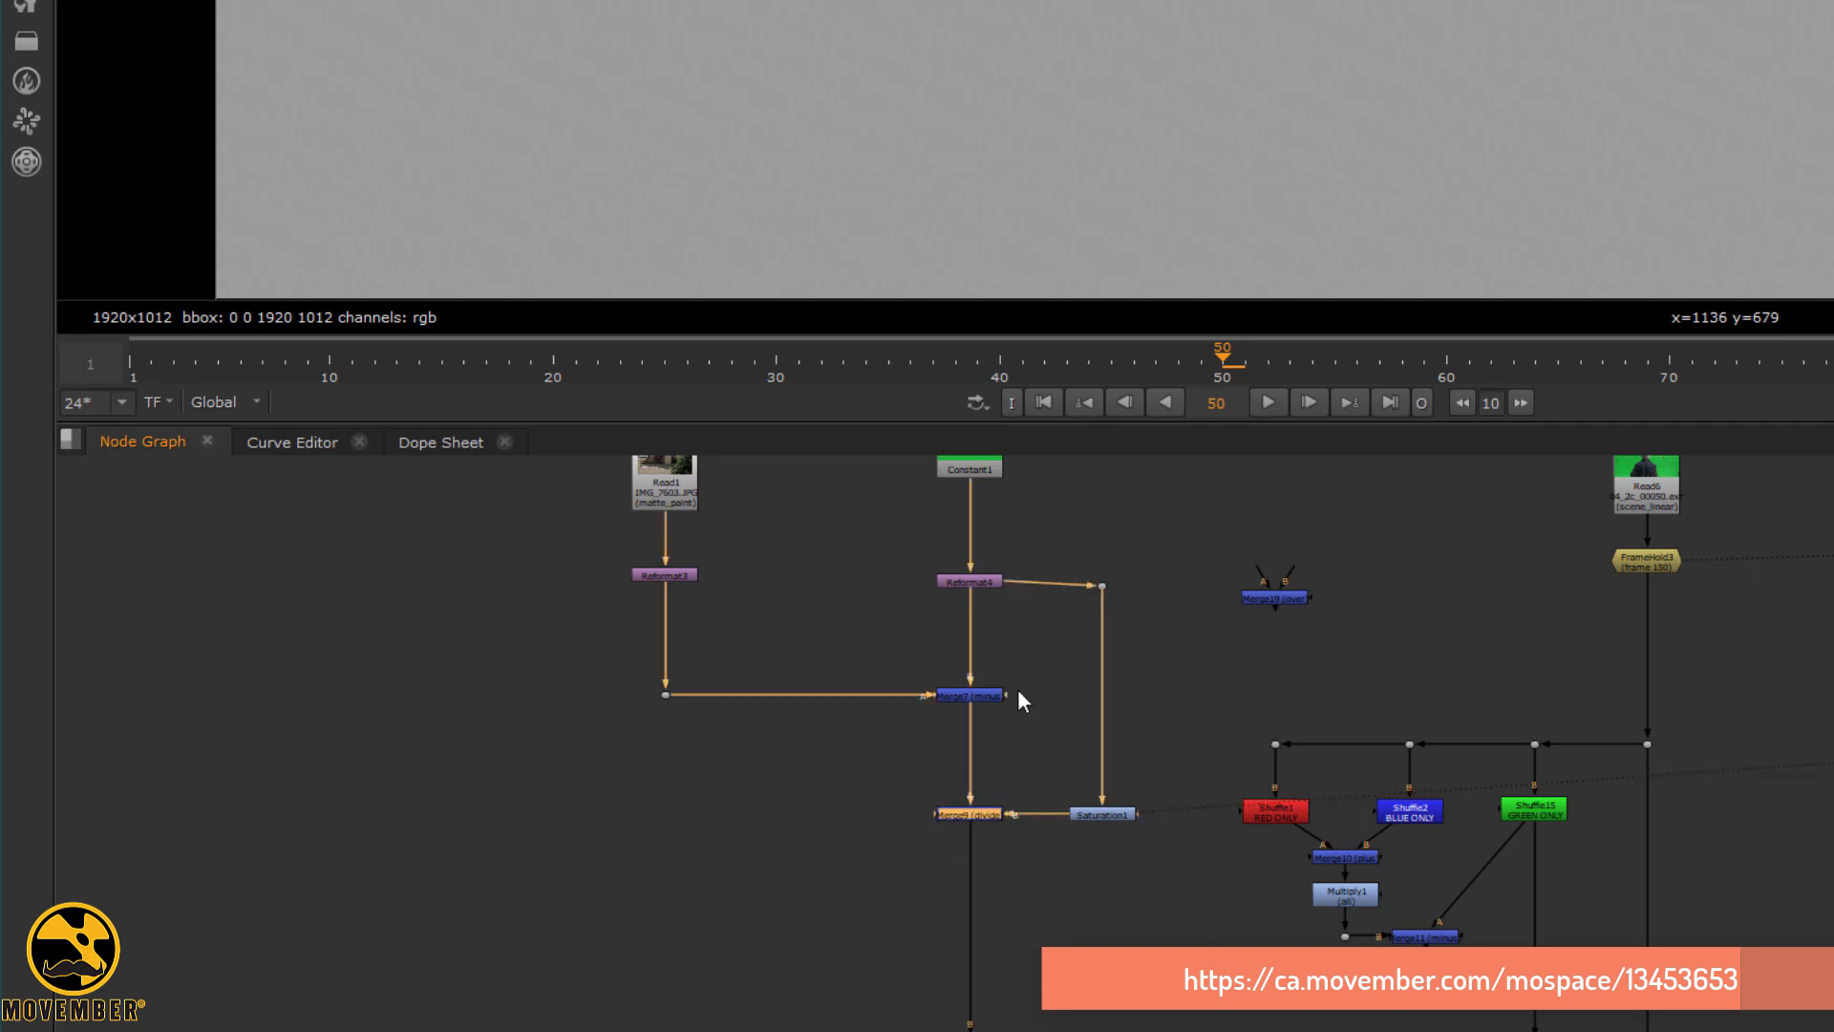
pyautogui.click(990, 696)
pyautogui.press('1')
pyautogui.click(981, 814)
pyautogui.press('2')
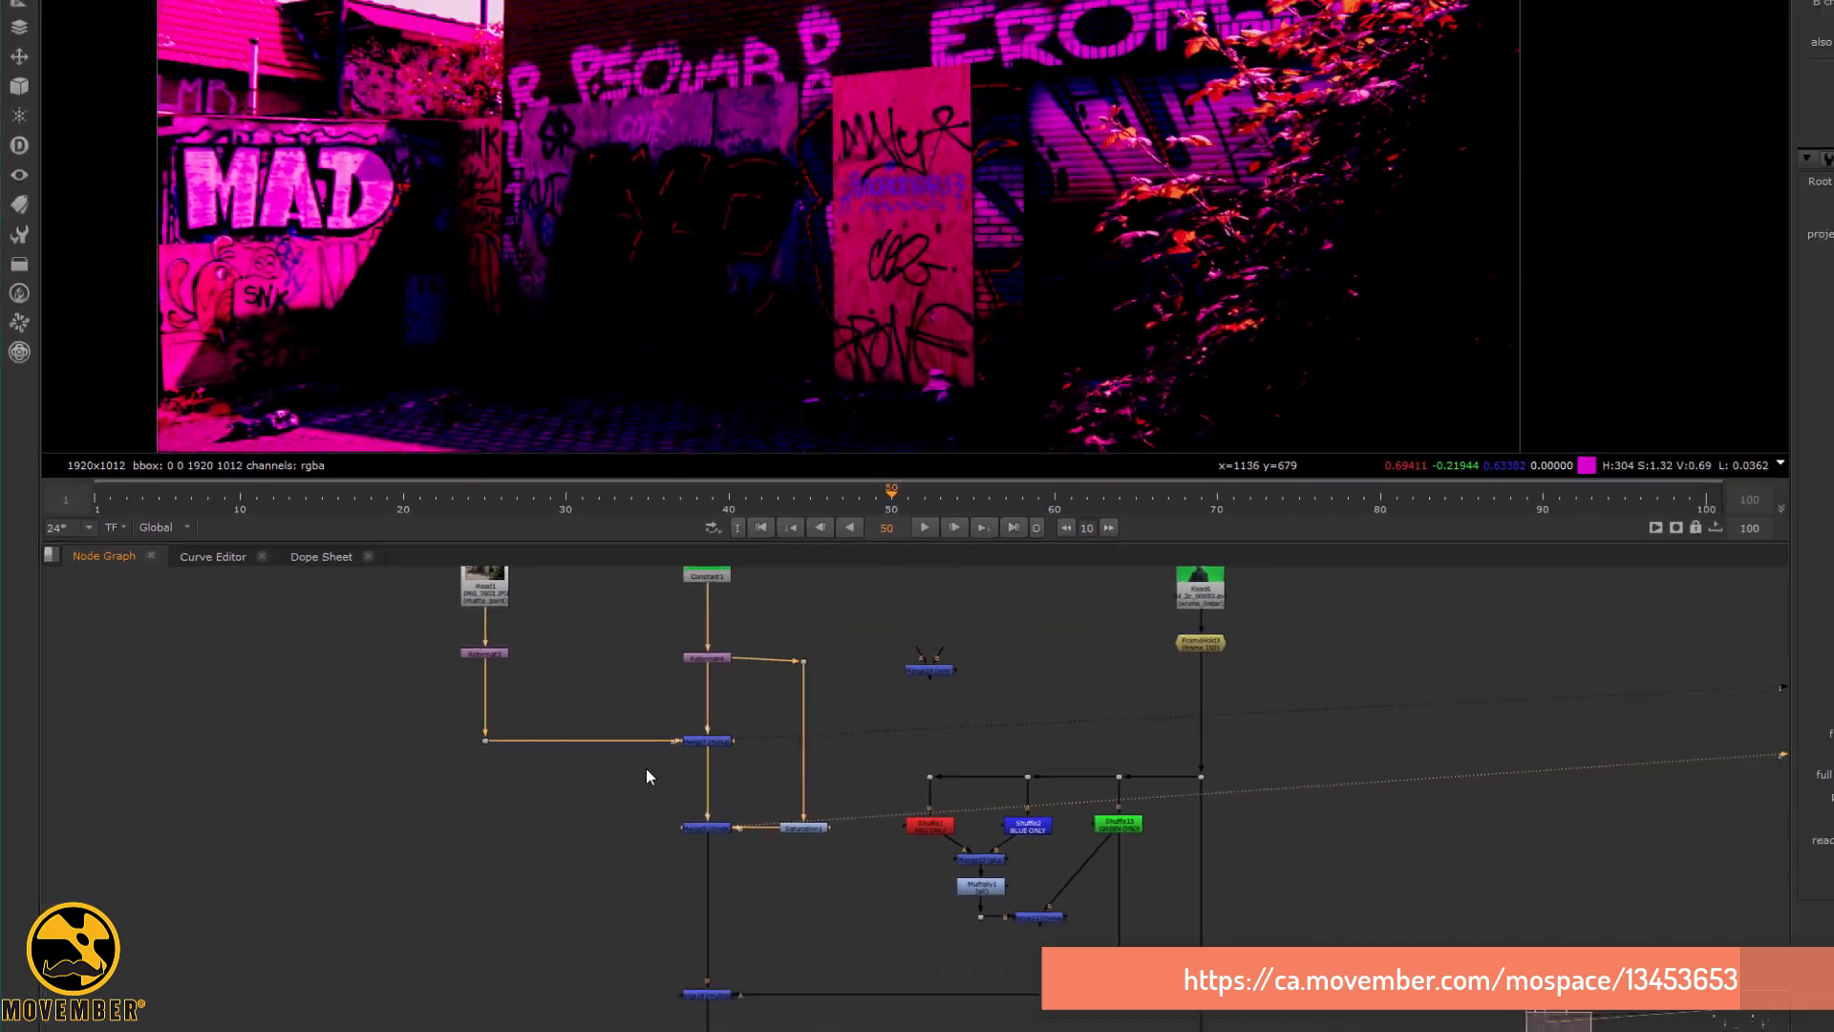
pyautogui.press('1')
pyautogui.press('2')
pyautogui.press('1')
pyautogui.press('2')
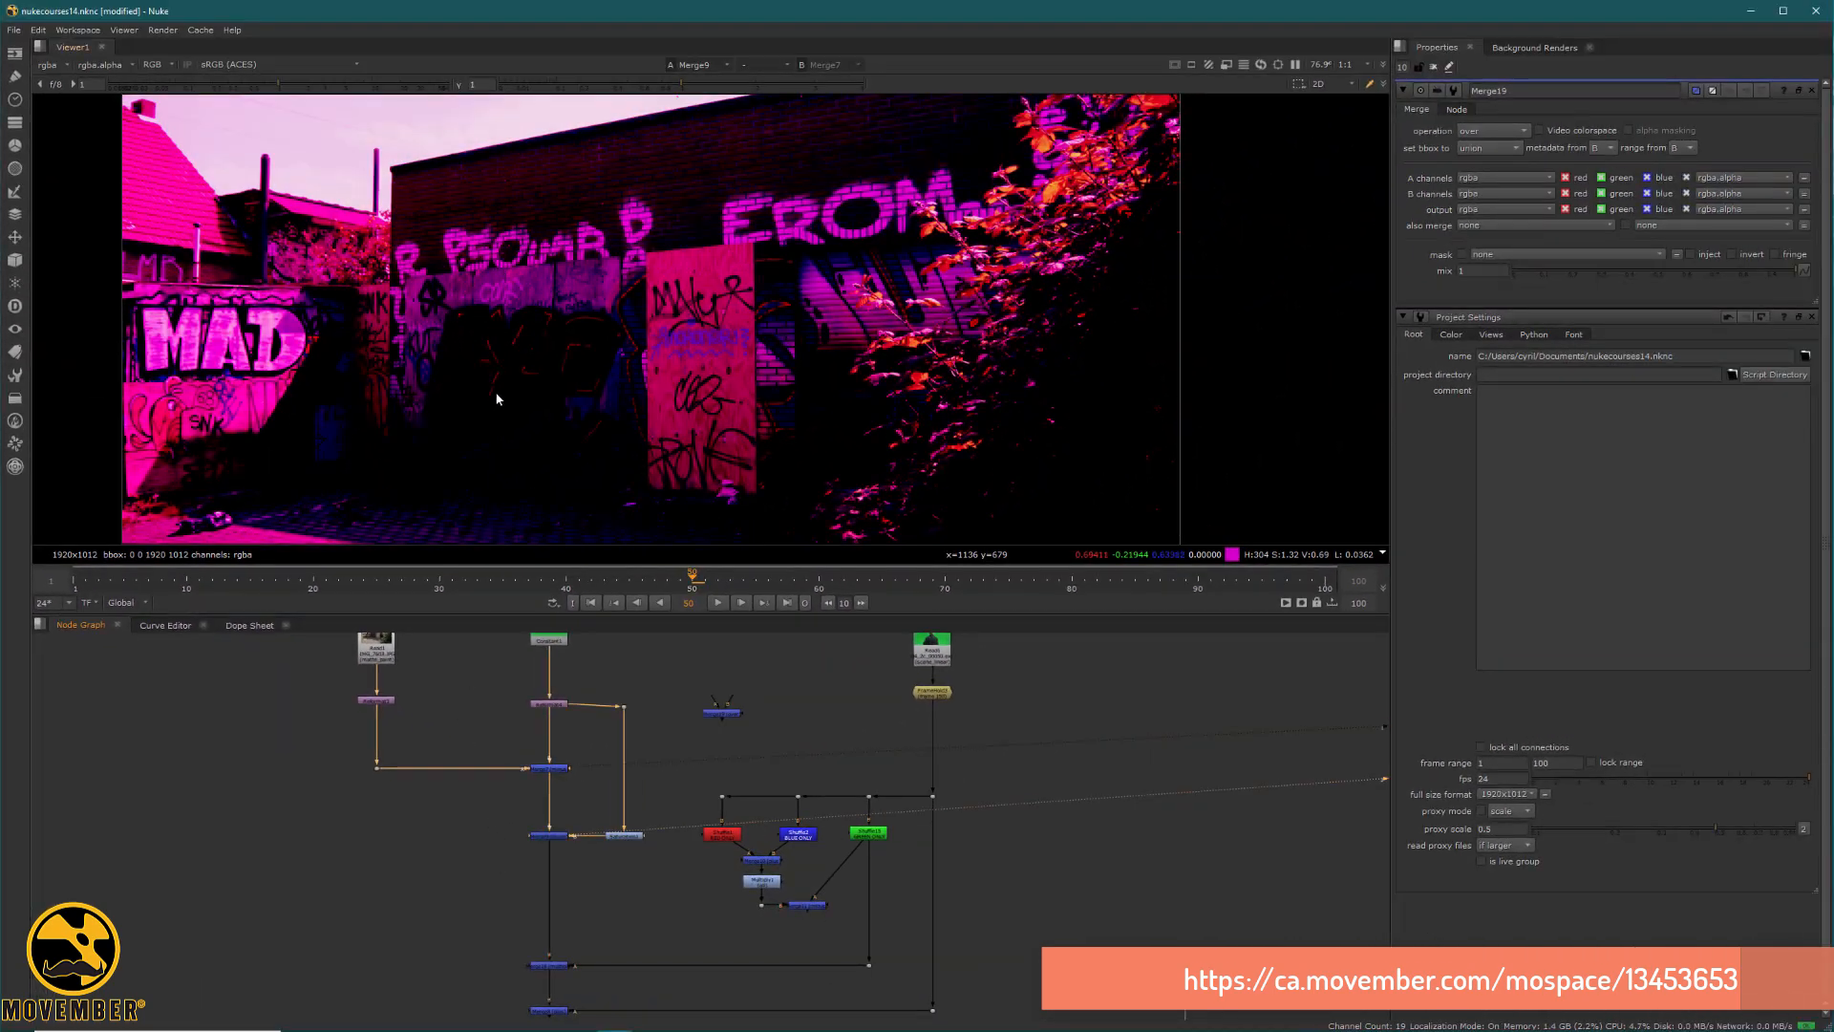
# View the Merge18 (multiply) node below the divide merge and examine its result across the frame.
pyautogui.moveTo(458, 451); pyautogui.dragTo(477, 635, button='middle')
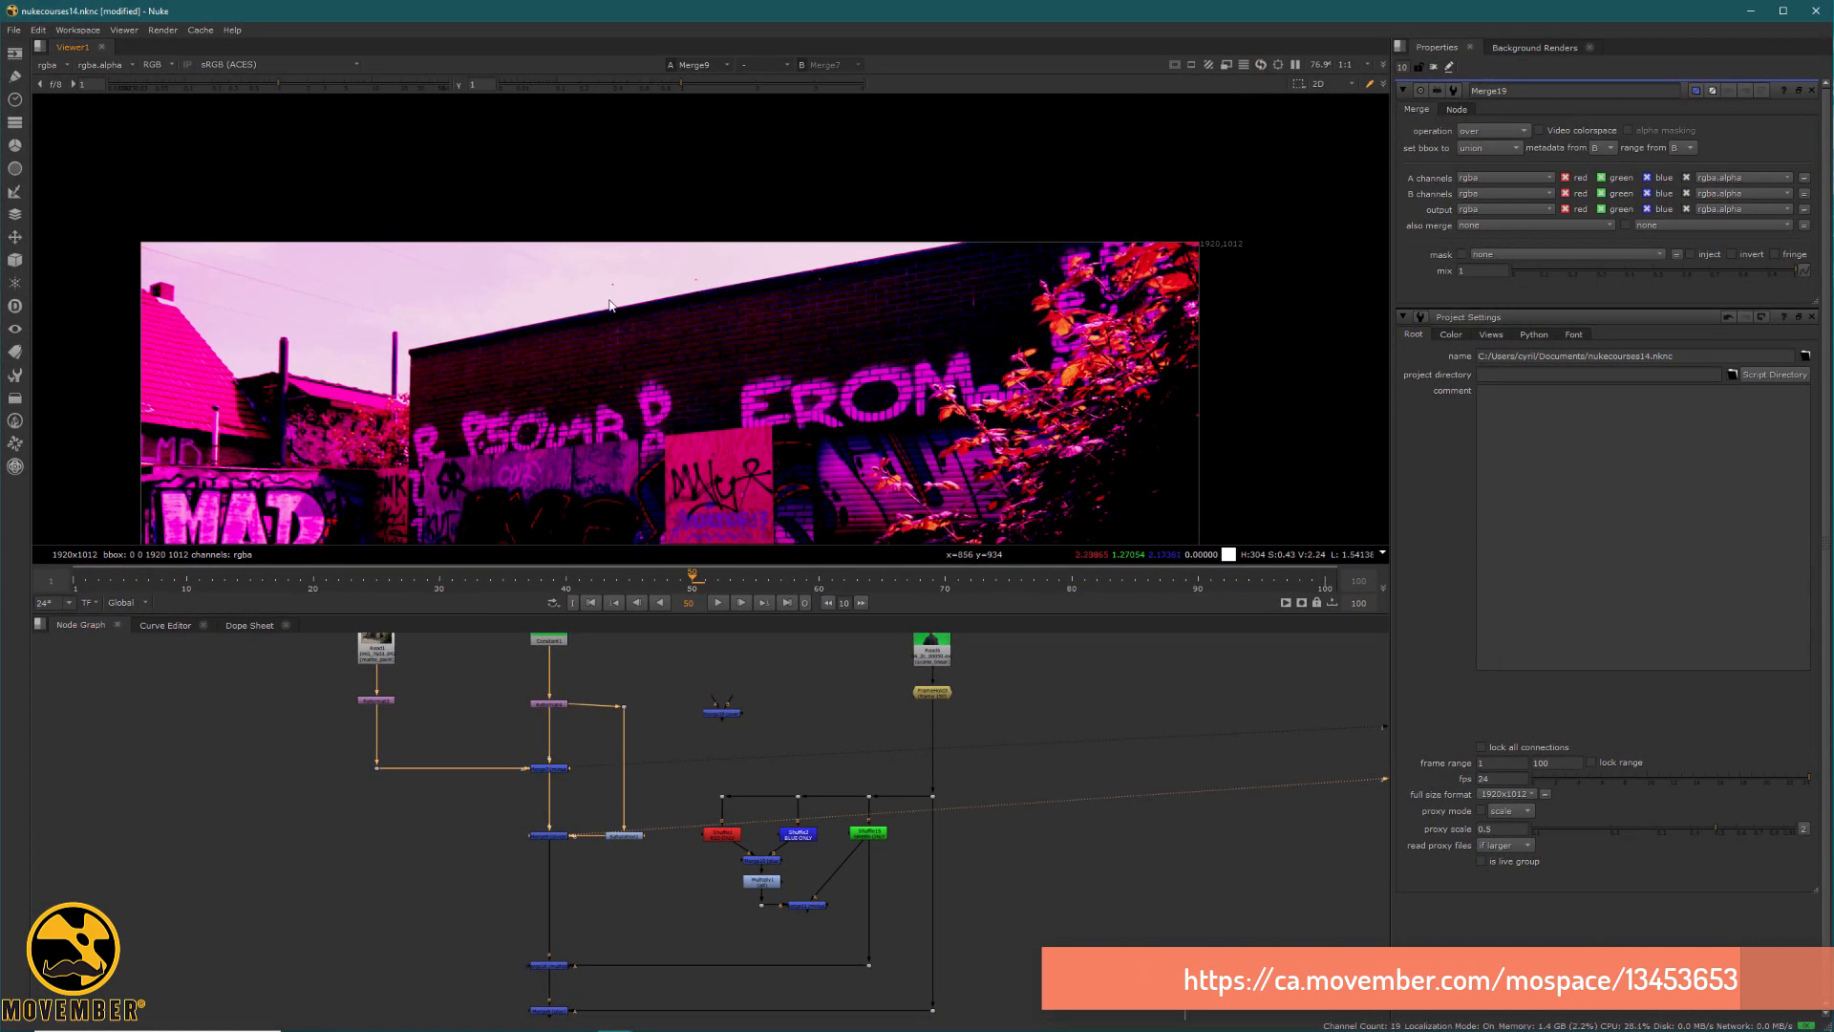
pyautogui.moveTo(573, 902); pyautogui.dragTo(580, 842, button='middle')
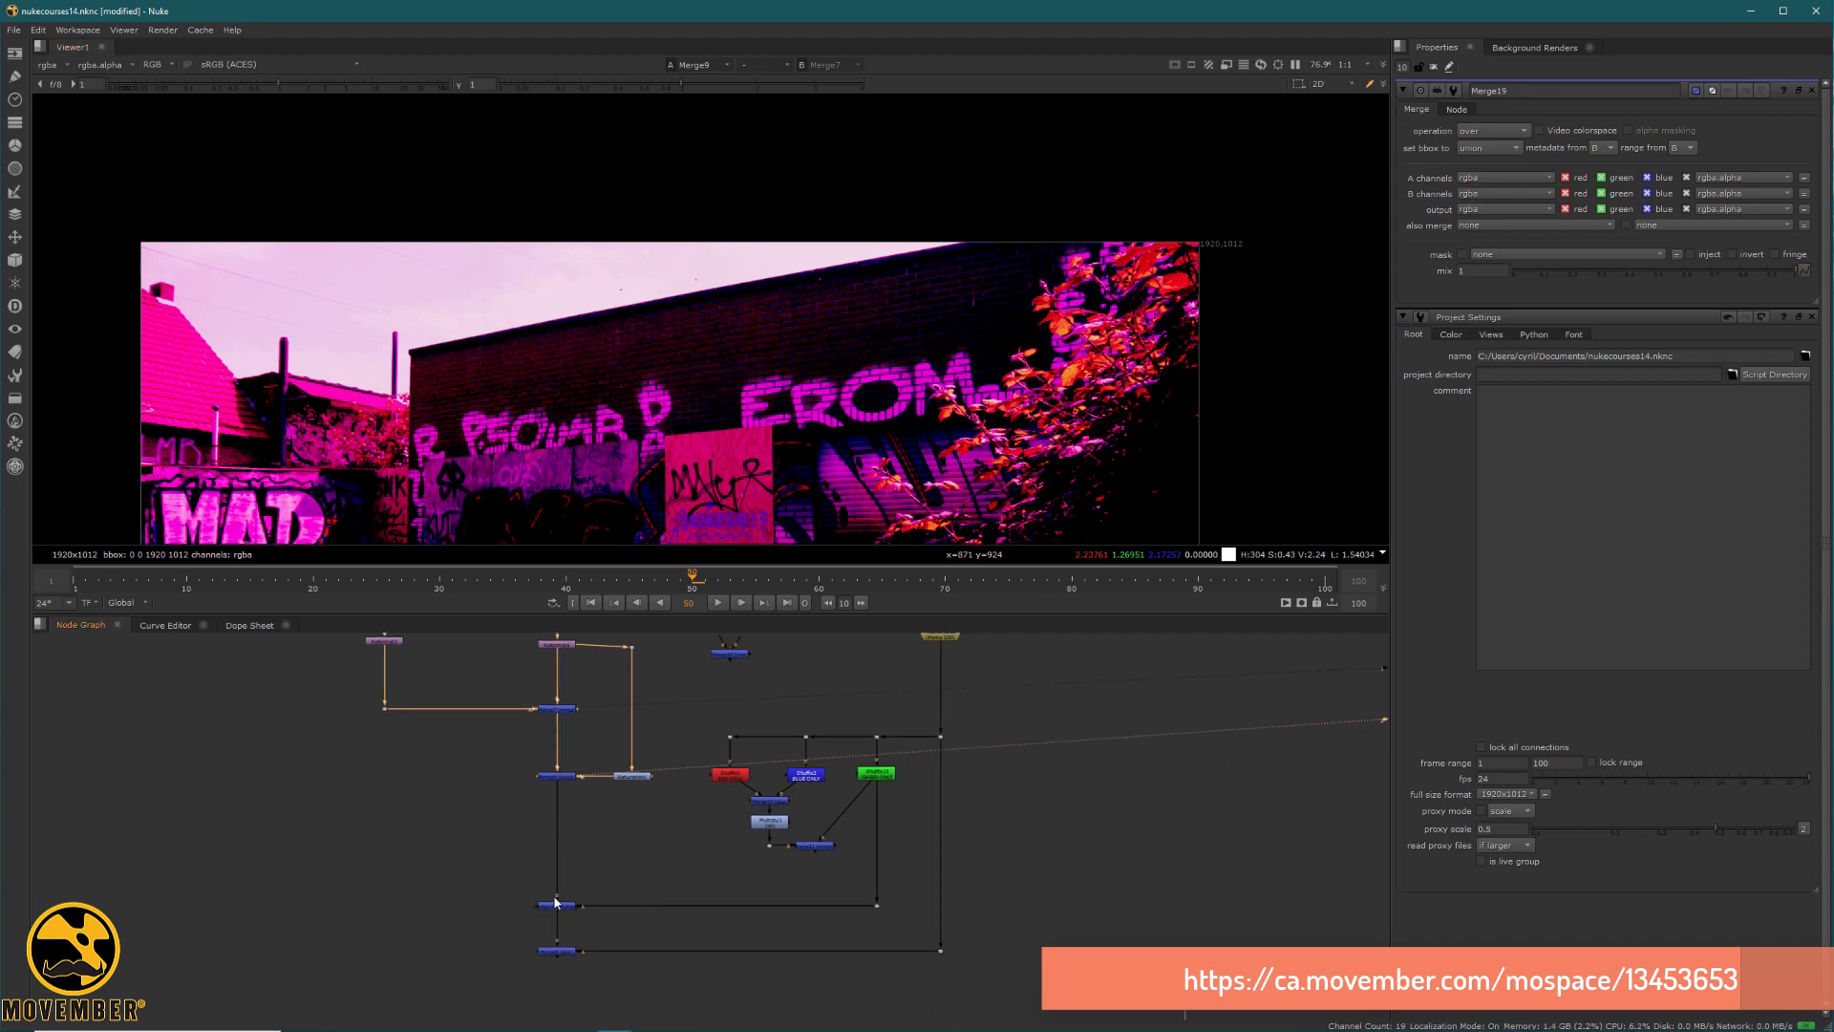
pyautogui.moveTo(598, 875); pyautogui.dragTo(526, 912)
pyautogui.press('1')
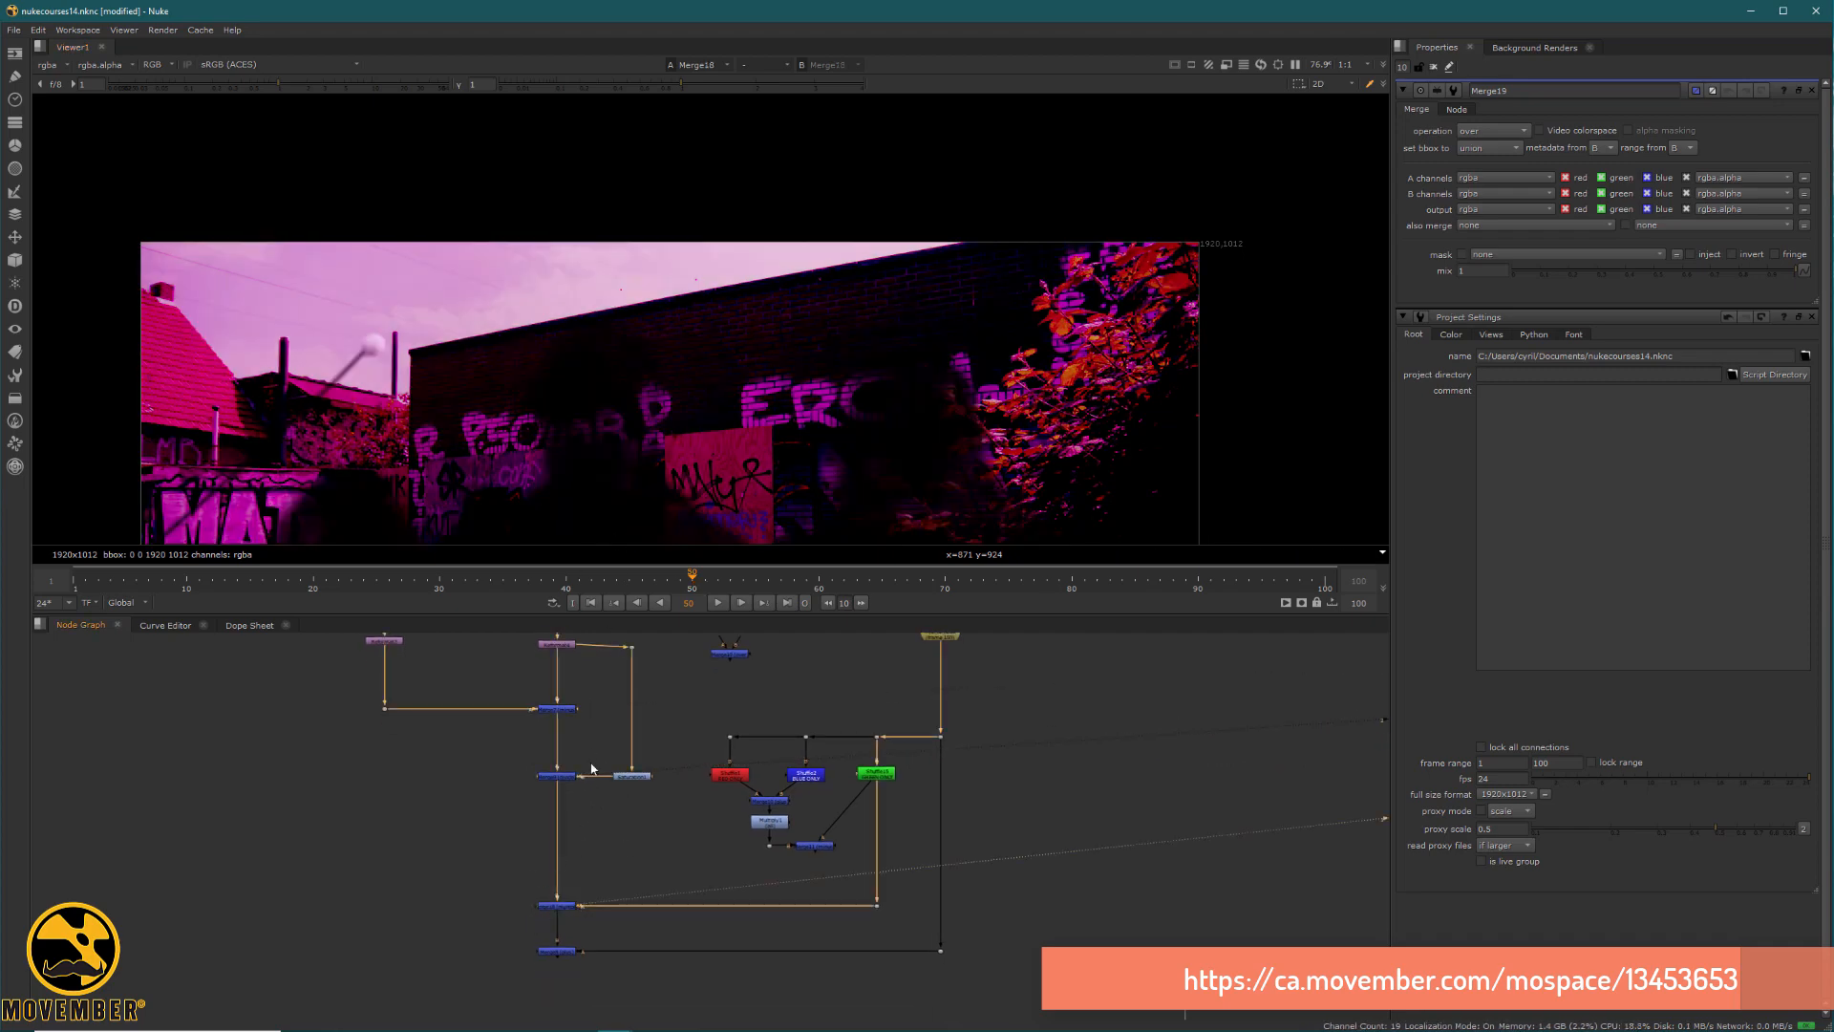
pyautogui.moveTo(664, 338); pyautogui.dragTo(661, 349, button='middle')
pyautogui.moveTo(678, 475); pyautogui.dragTo(623, 324, button='middle')
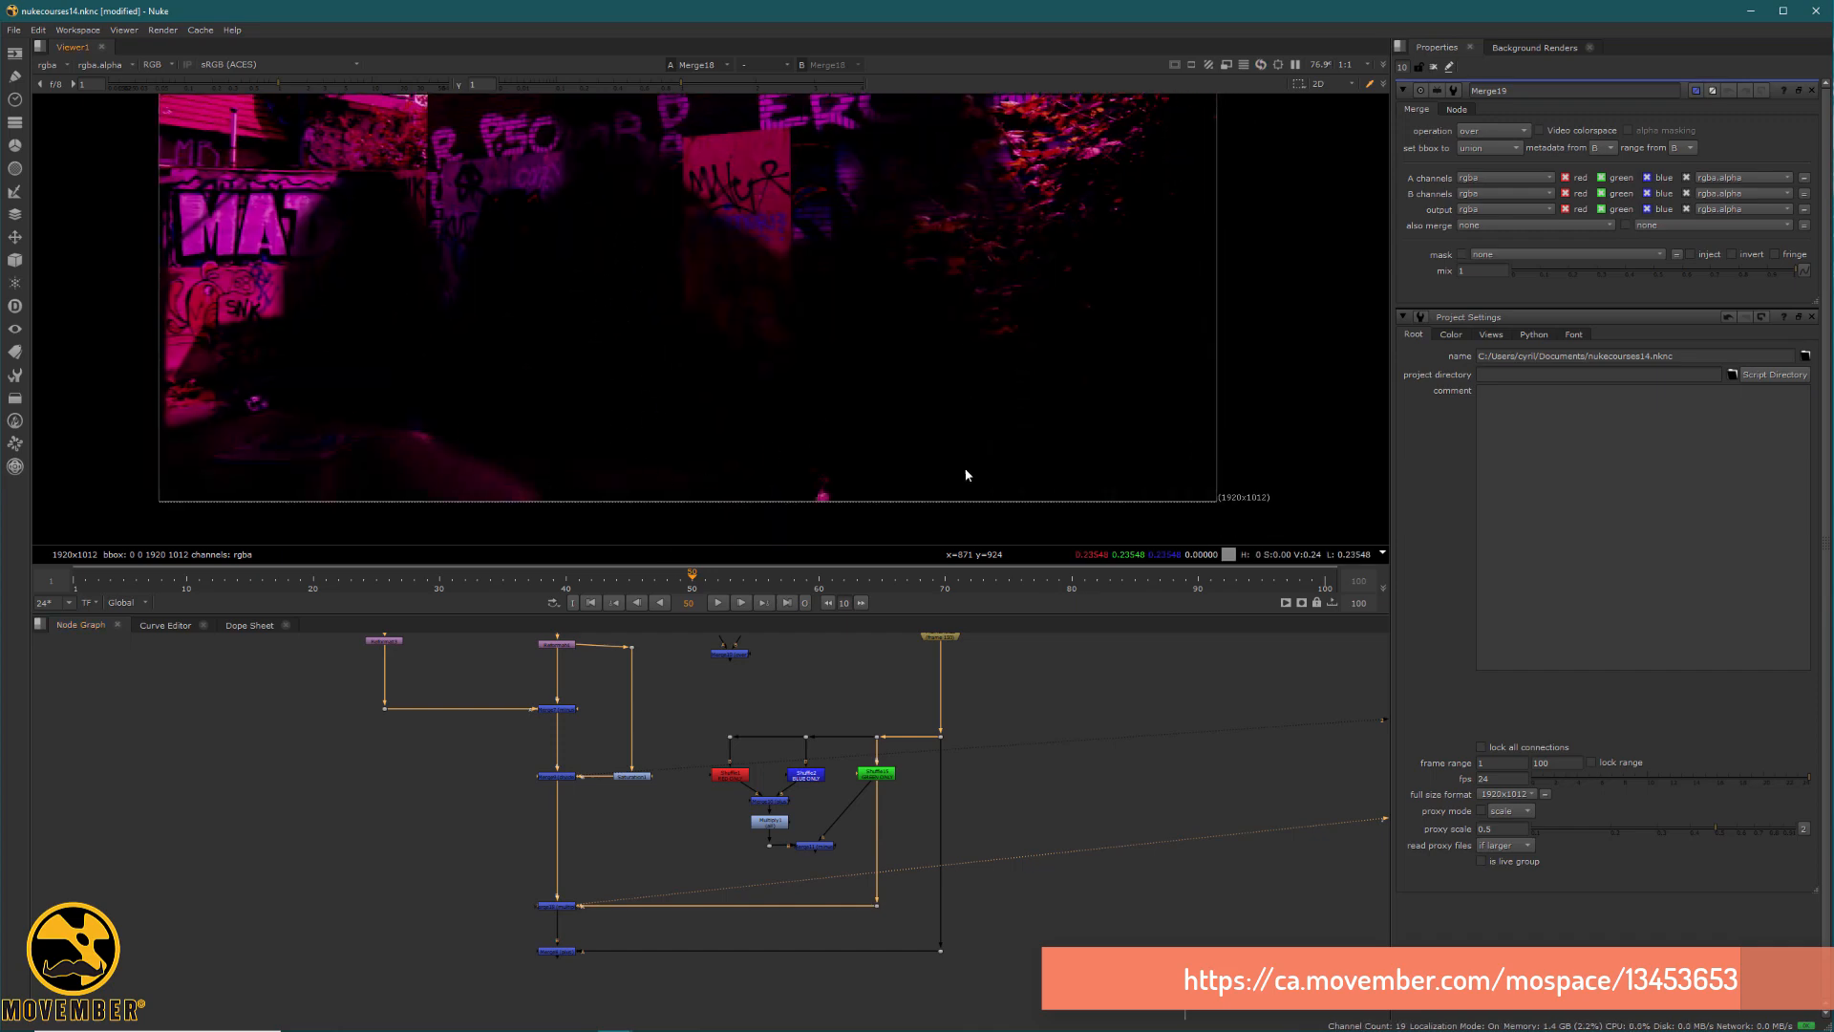
pyautogui.moveTo(948, 193); pyautogui.dragTo(965, 336, button='middle')
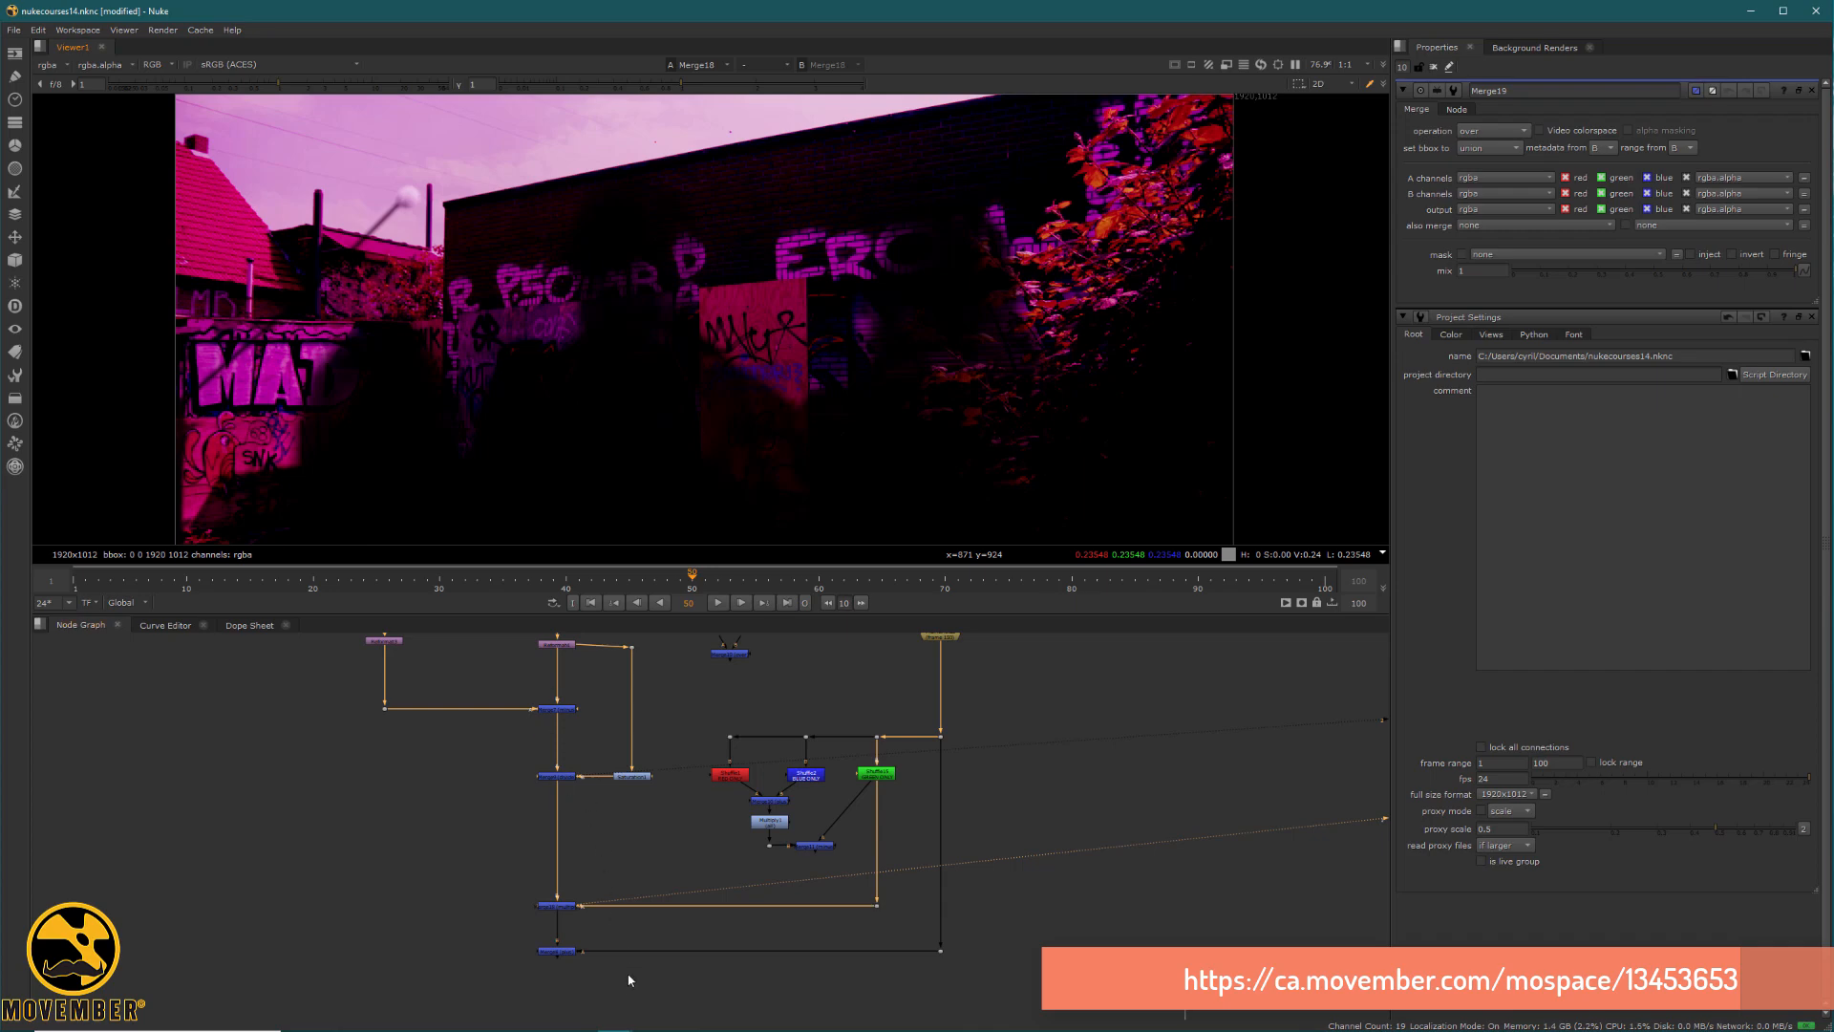
# View the final Merge8 (plus) composite and look over the whole frame.
pyautogui.moveTo(630, 980); pyautogui.dragTo(503, 929)
pyautogui.press('1')
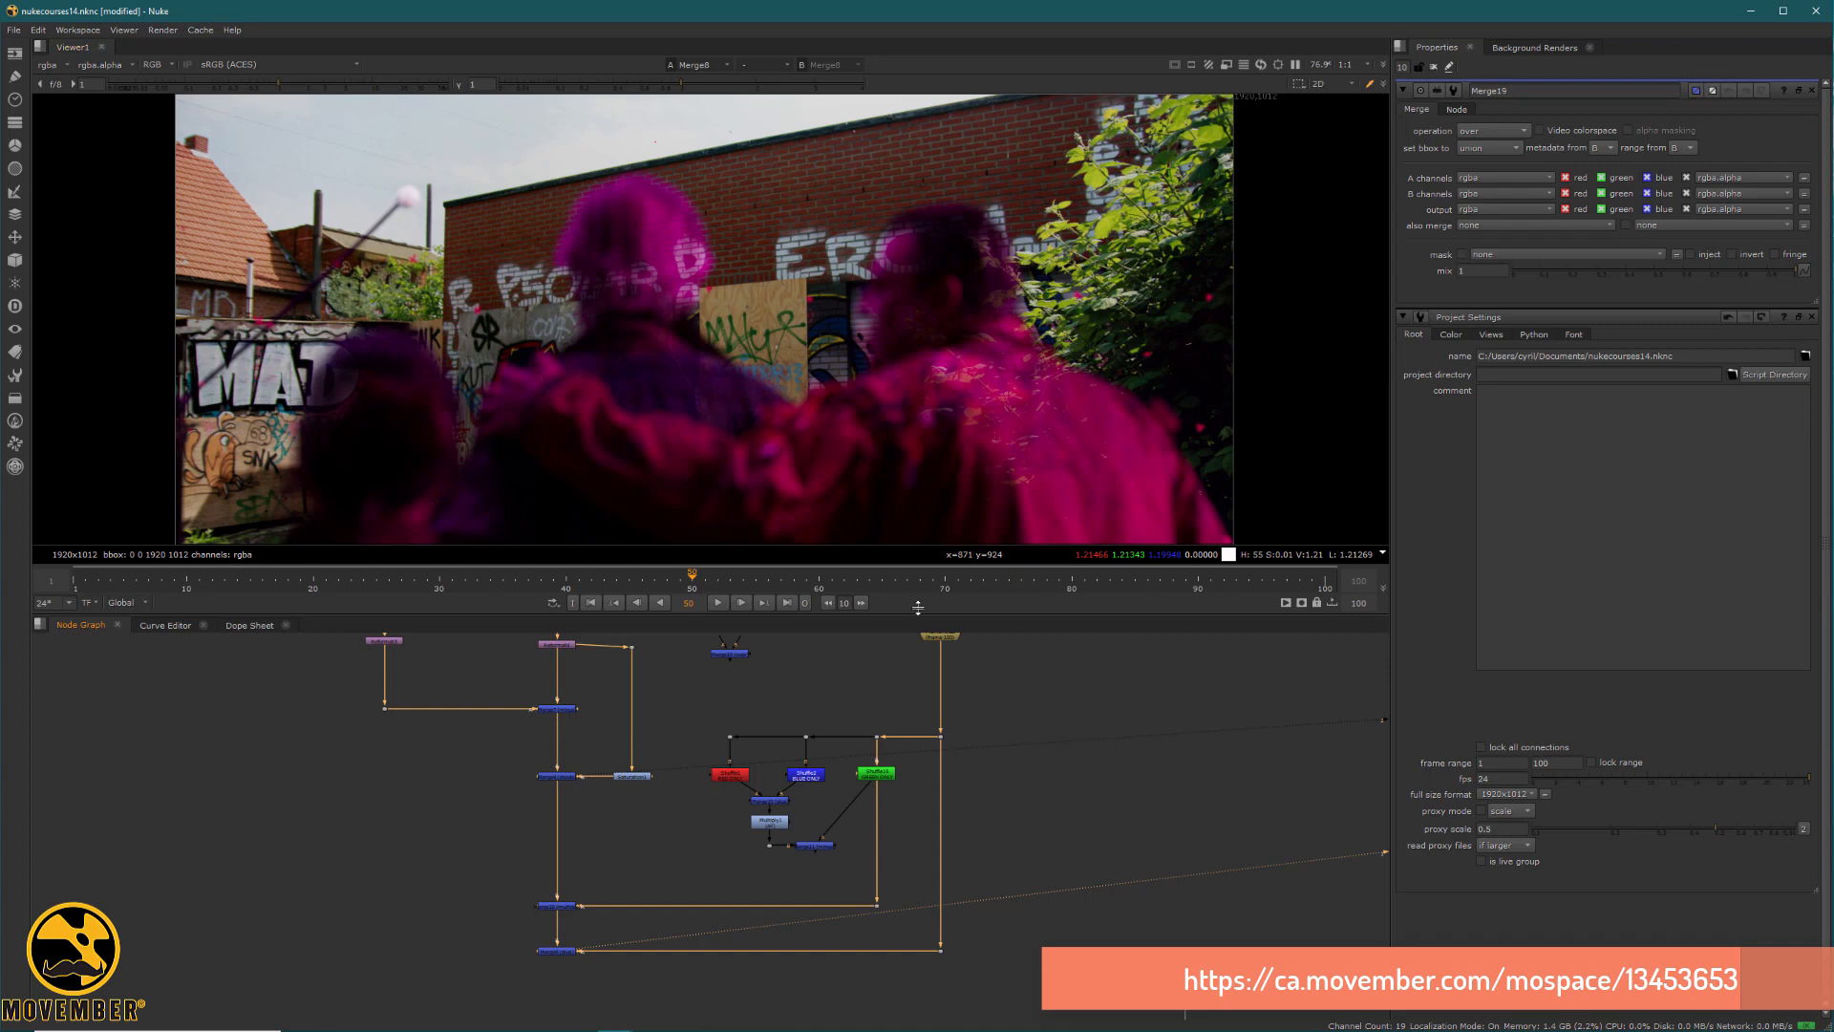
pyautogui.scroll(3, 1026, 339)
pyautogui.scroll(-4, 993, 411)
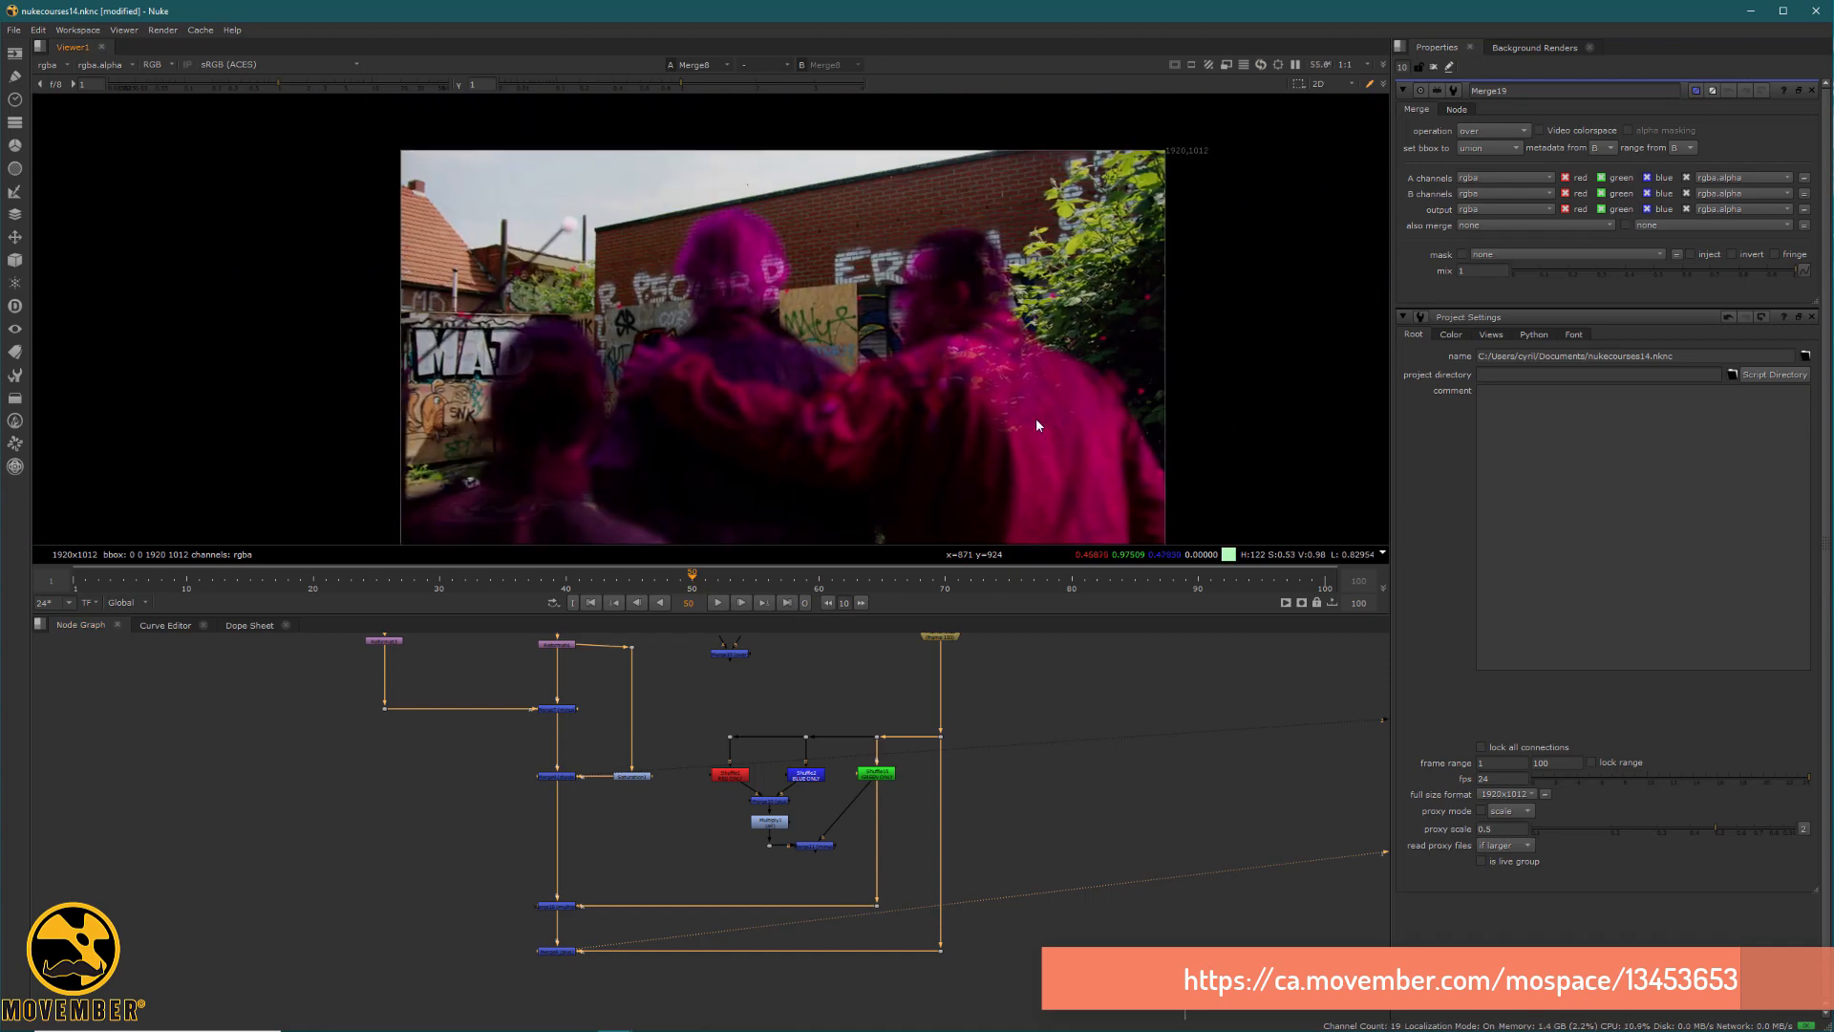
# View the green channel feeding Merge18, then toggle the viewer between the Shuffle1 red-only and Shuffle2 blue-only channels.
pyautogui.moveTo(902, 881); pyautogui.dragTo(868, 916)
pyautogui.press('1')
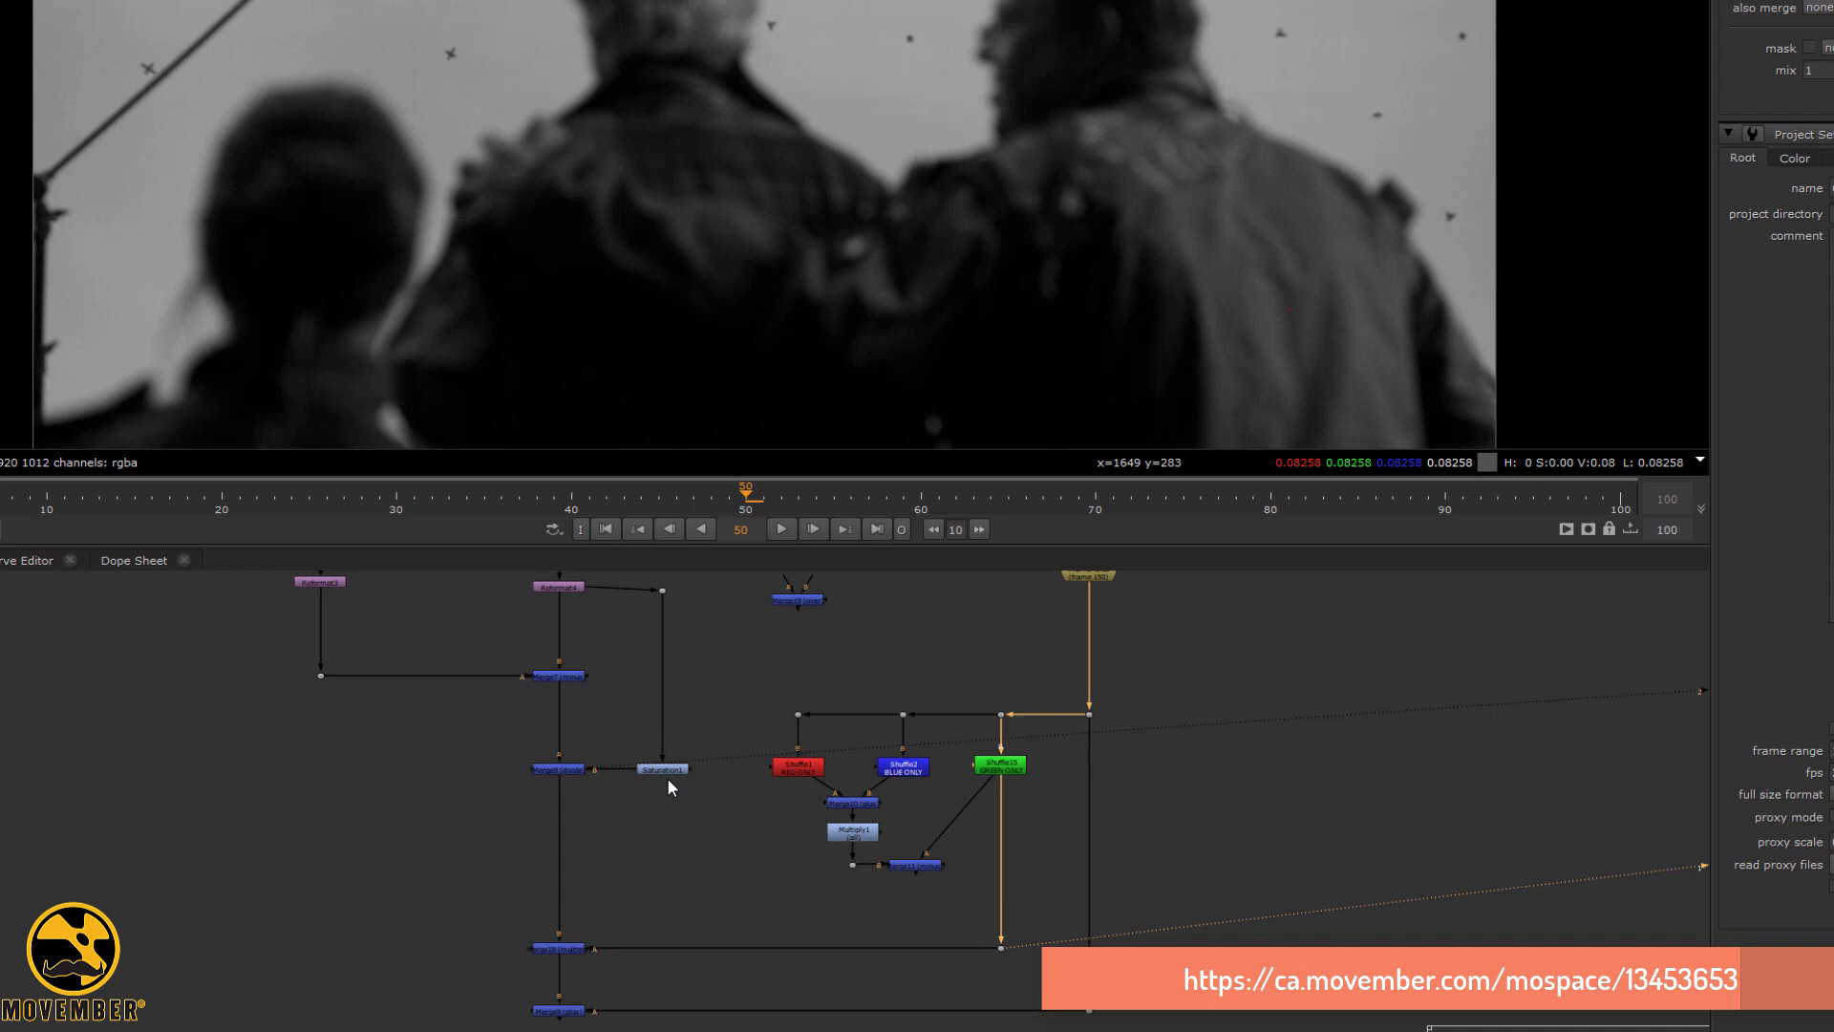
pyautogui.click(800, 766)
pyautogui.press('1')
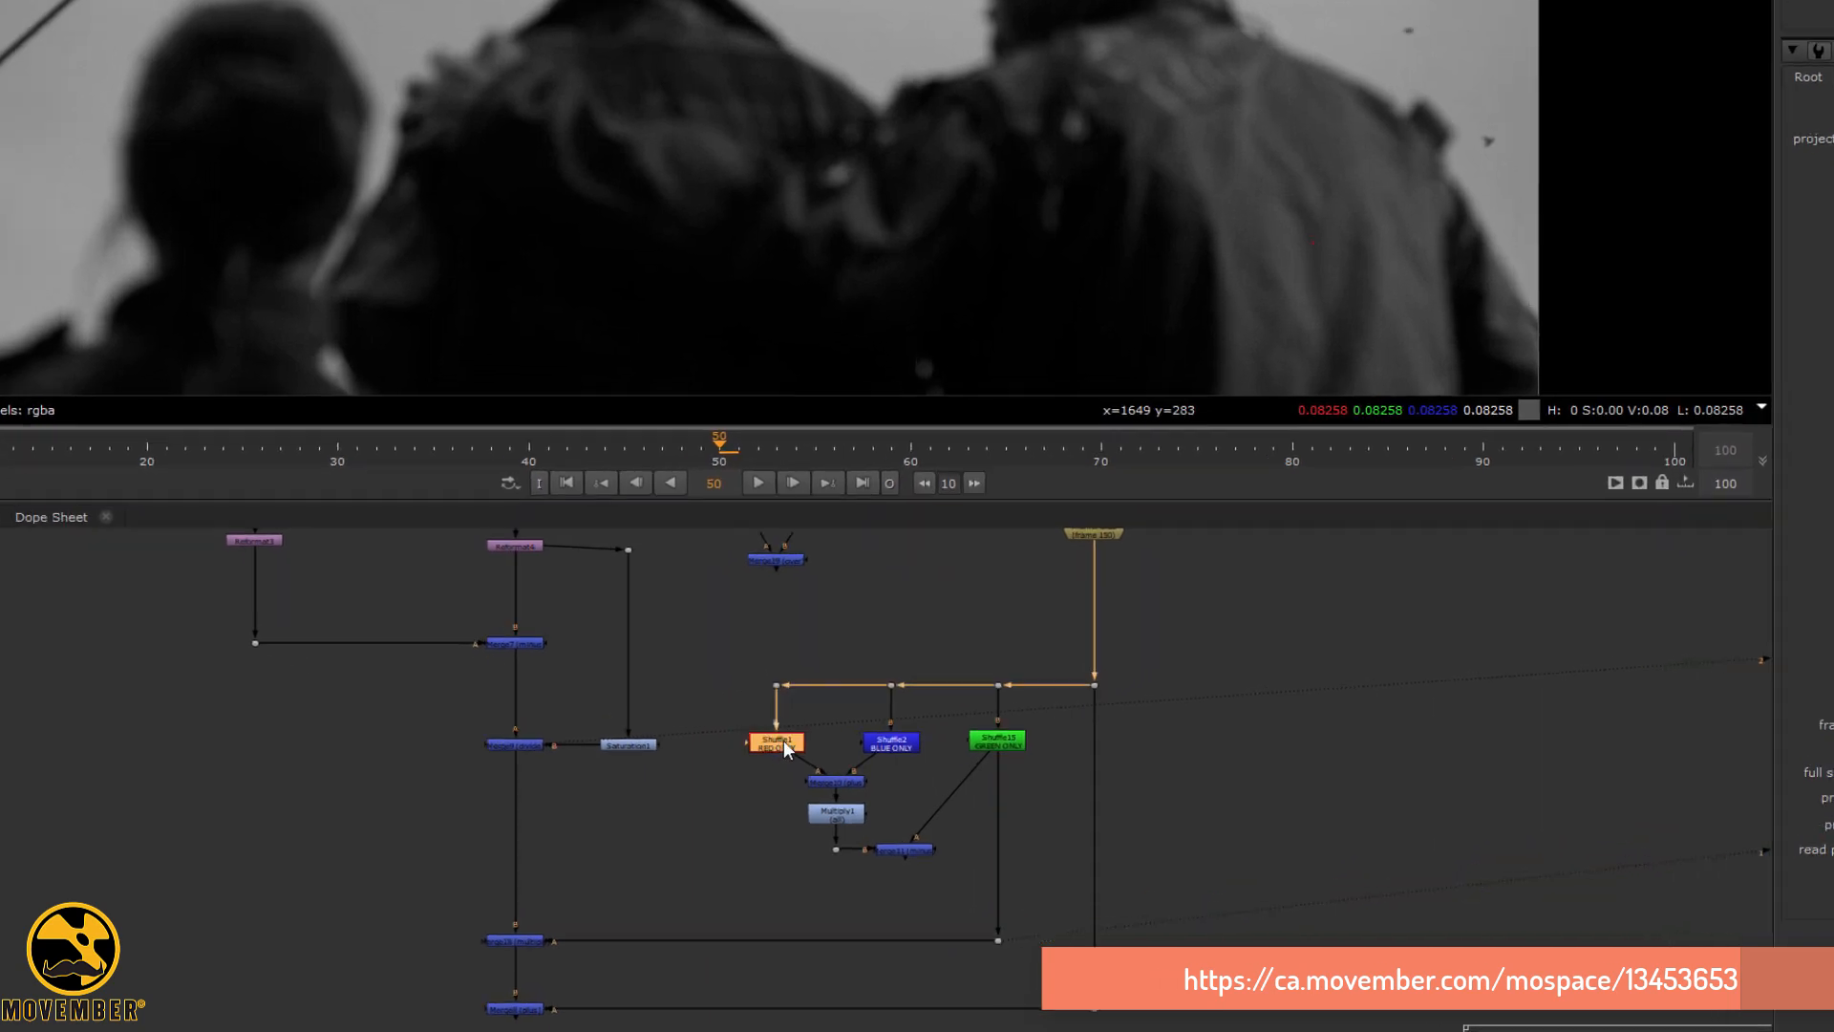
pyautogui.click(912, 764)
pyautogui.press('2')
pyautogui.click(750, 988)
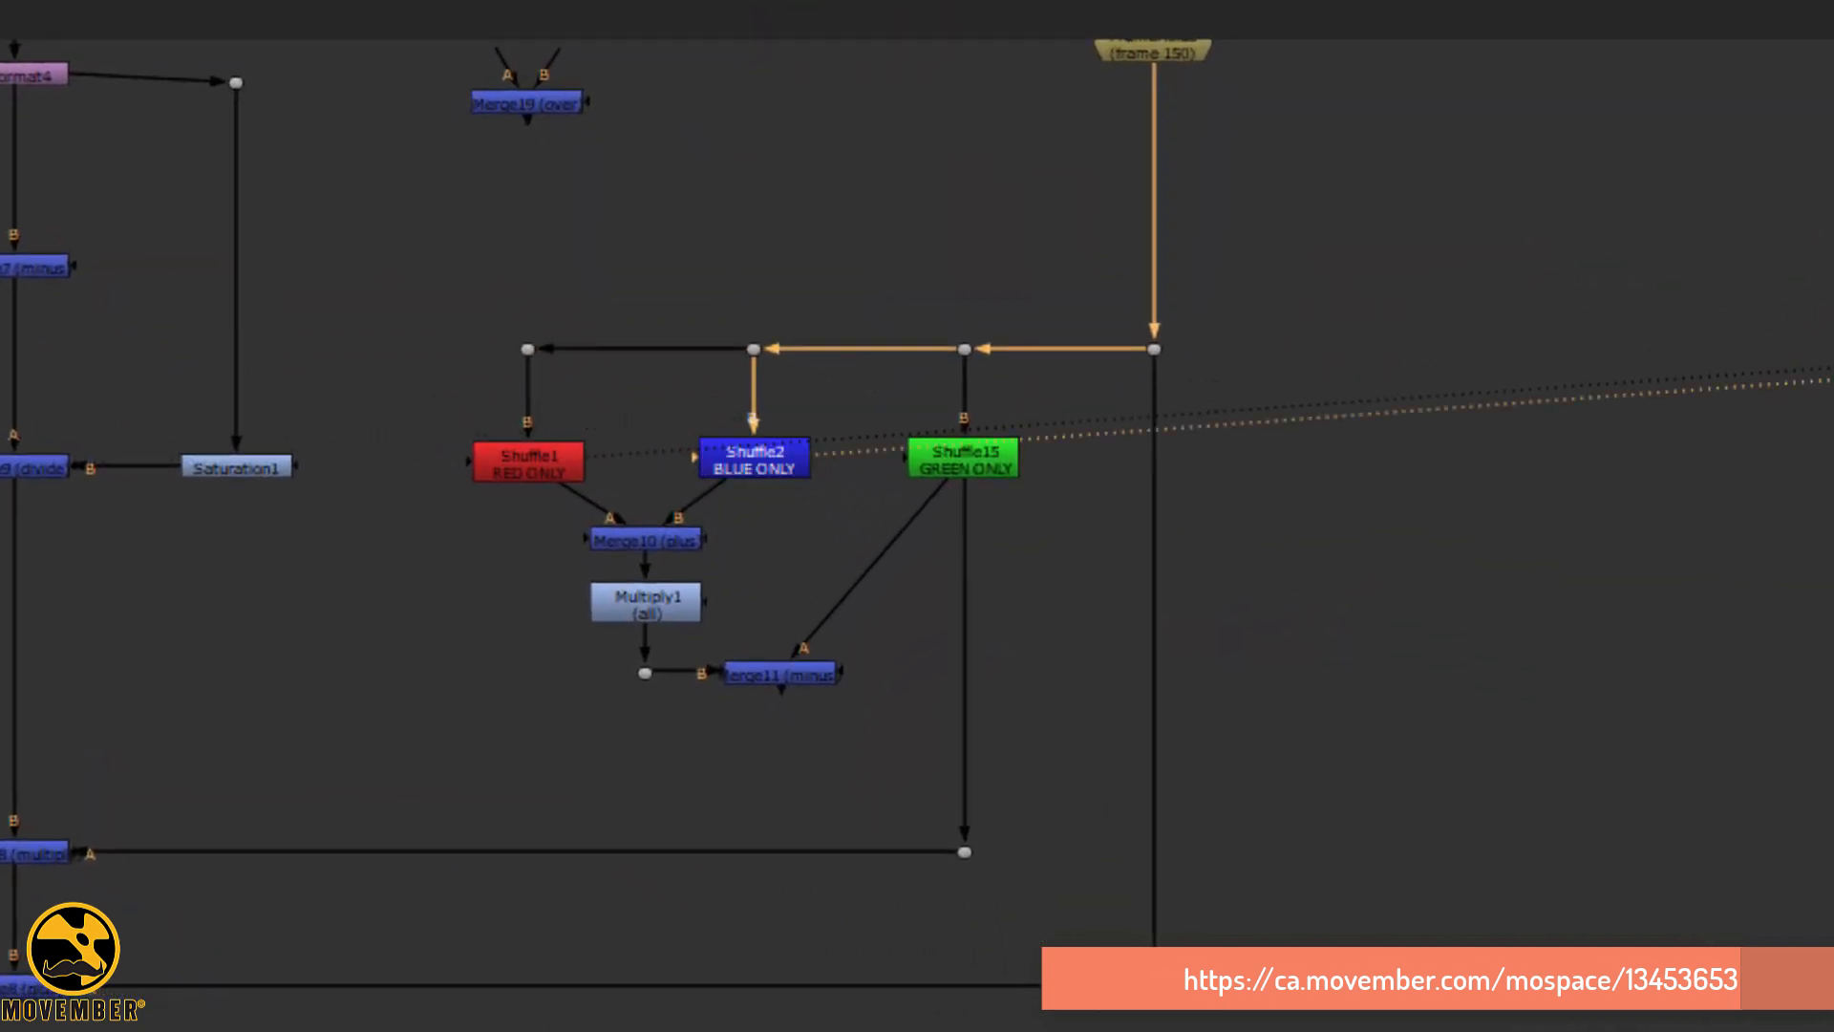
pyautogui.press('1')
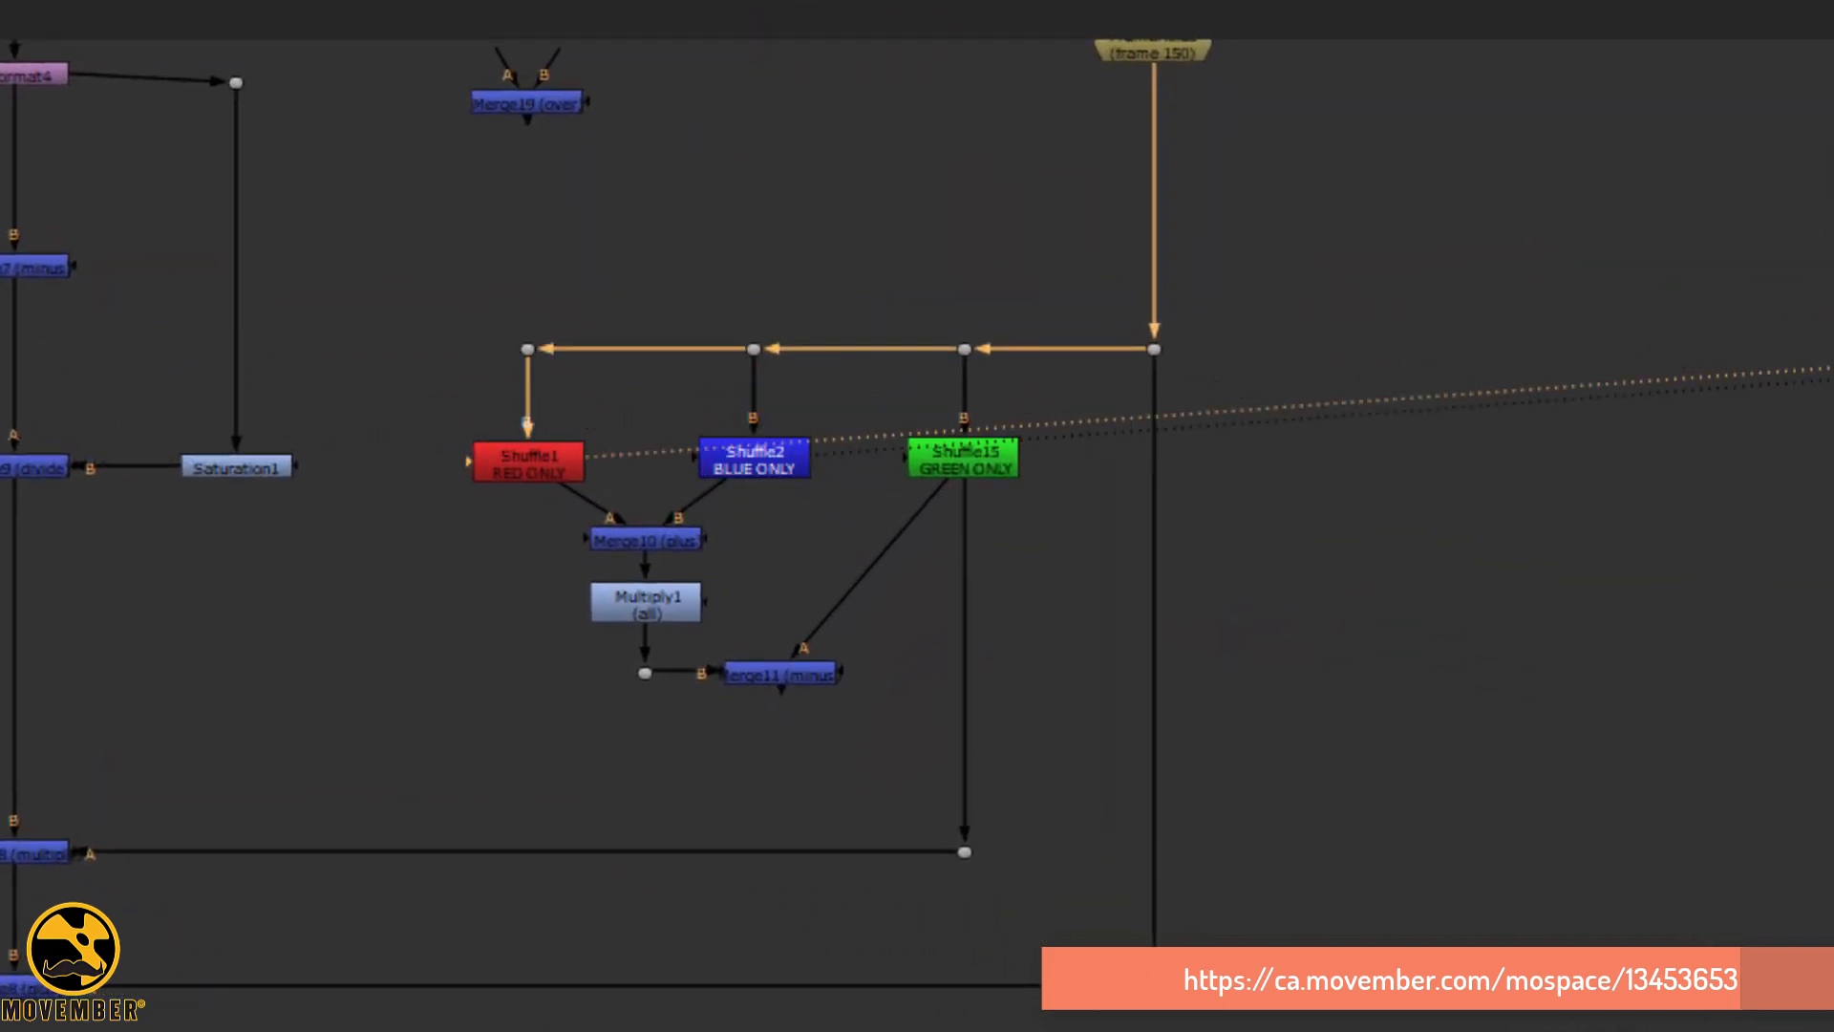
pyautogui.press('2')
pyautogui.press('1')
pyautogui.press('2')
pyautogui.press('1')
pyautogui.press('2')
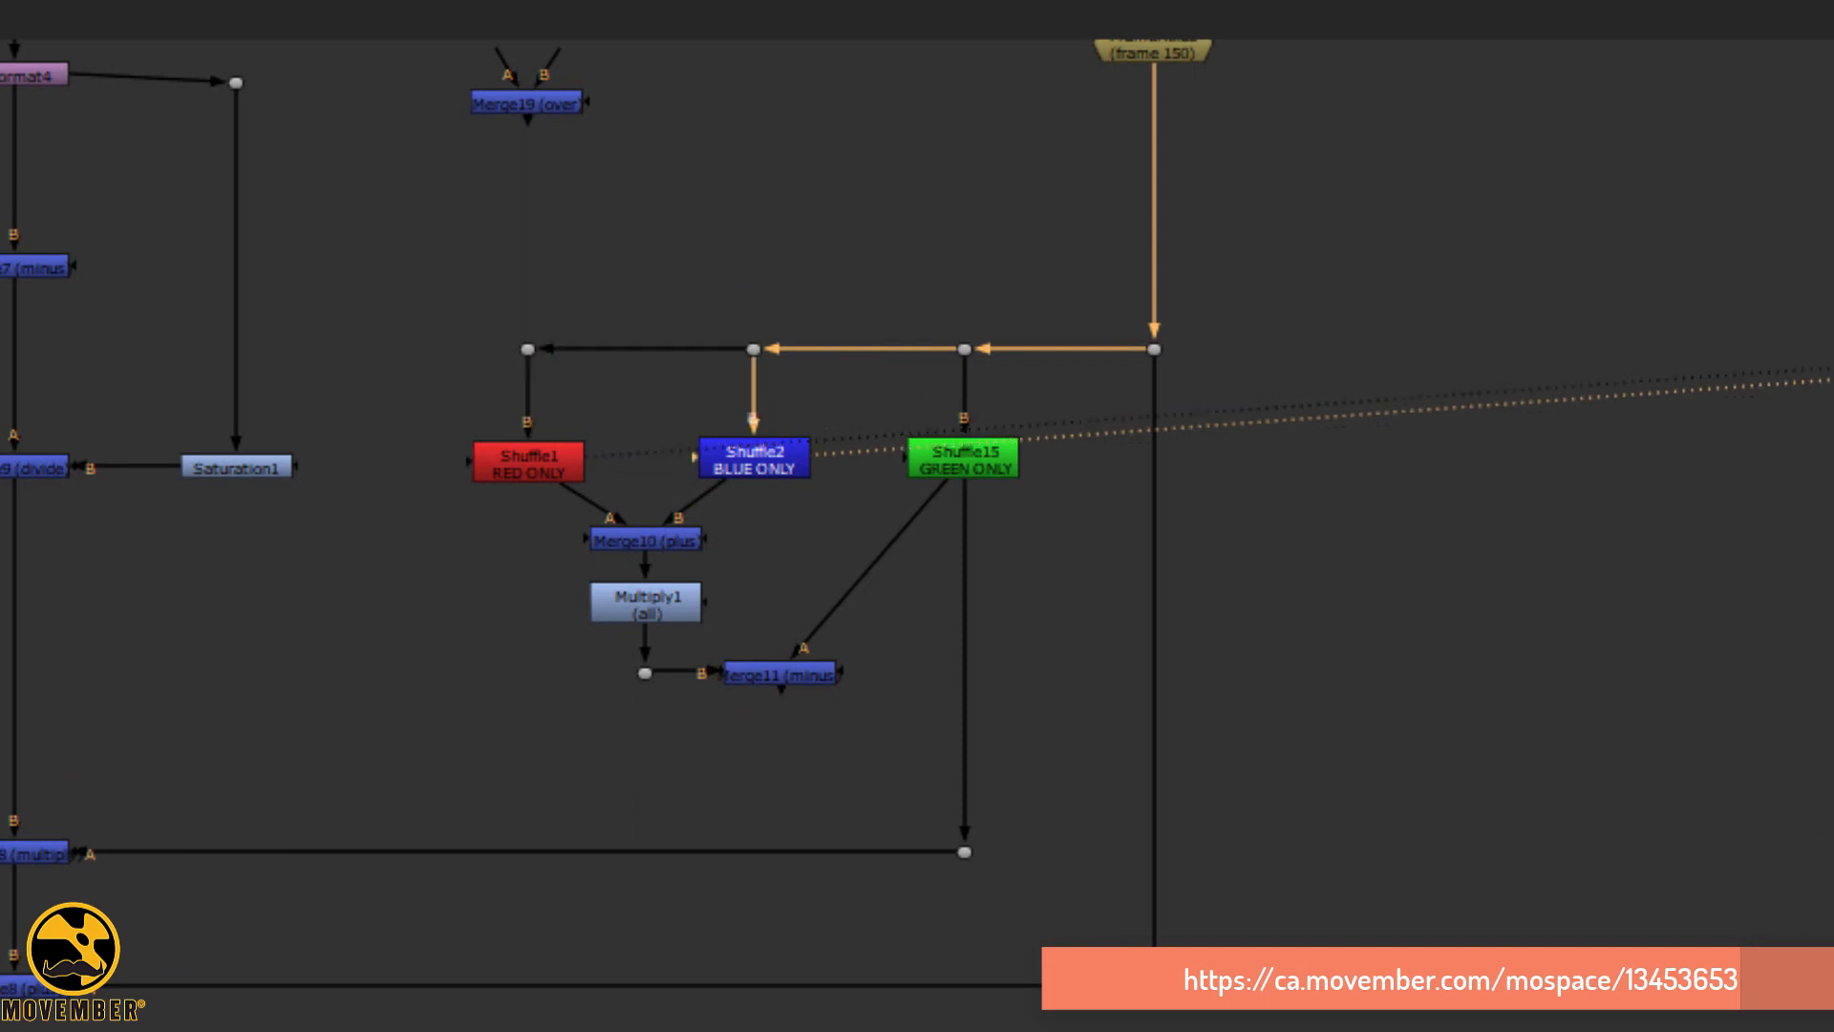
pyautogui.press('1')
pyautogui.press('2')
# View the Multiply1 node, then compare the Shuffle1 red-only and Shuffle2 blue-only channels again.
pyautogui.click(653, 609)
pyautogui.press('1')
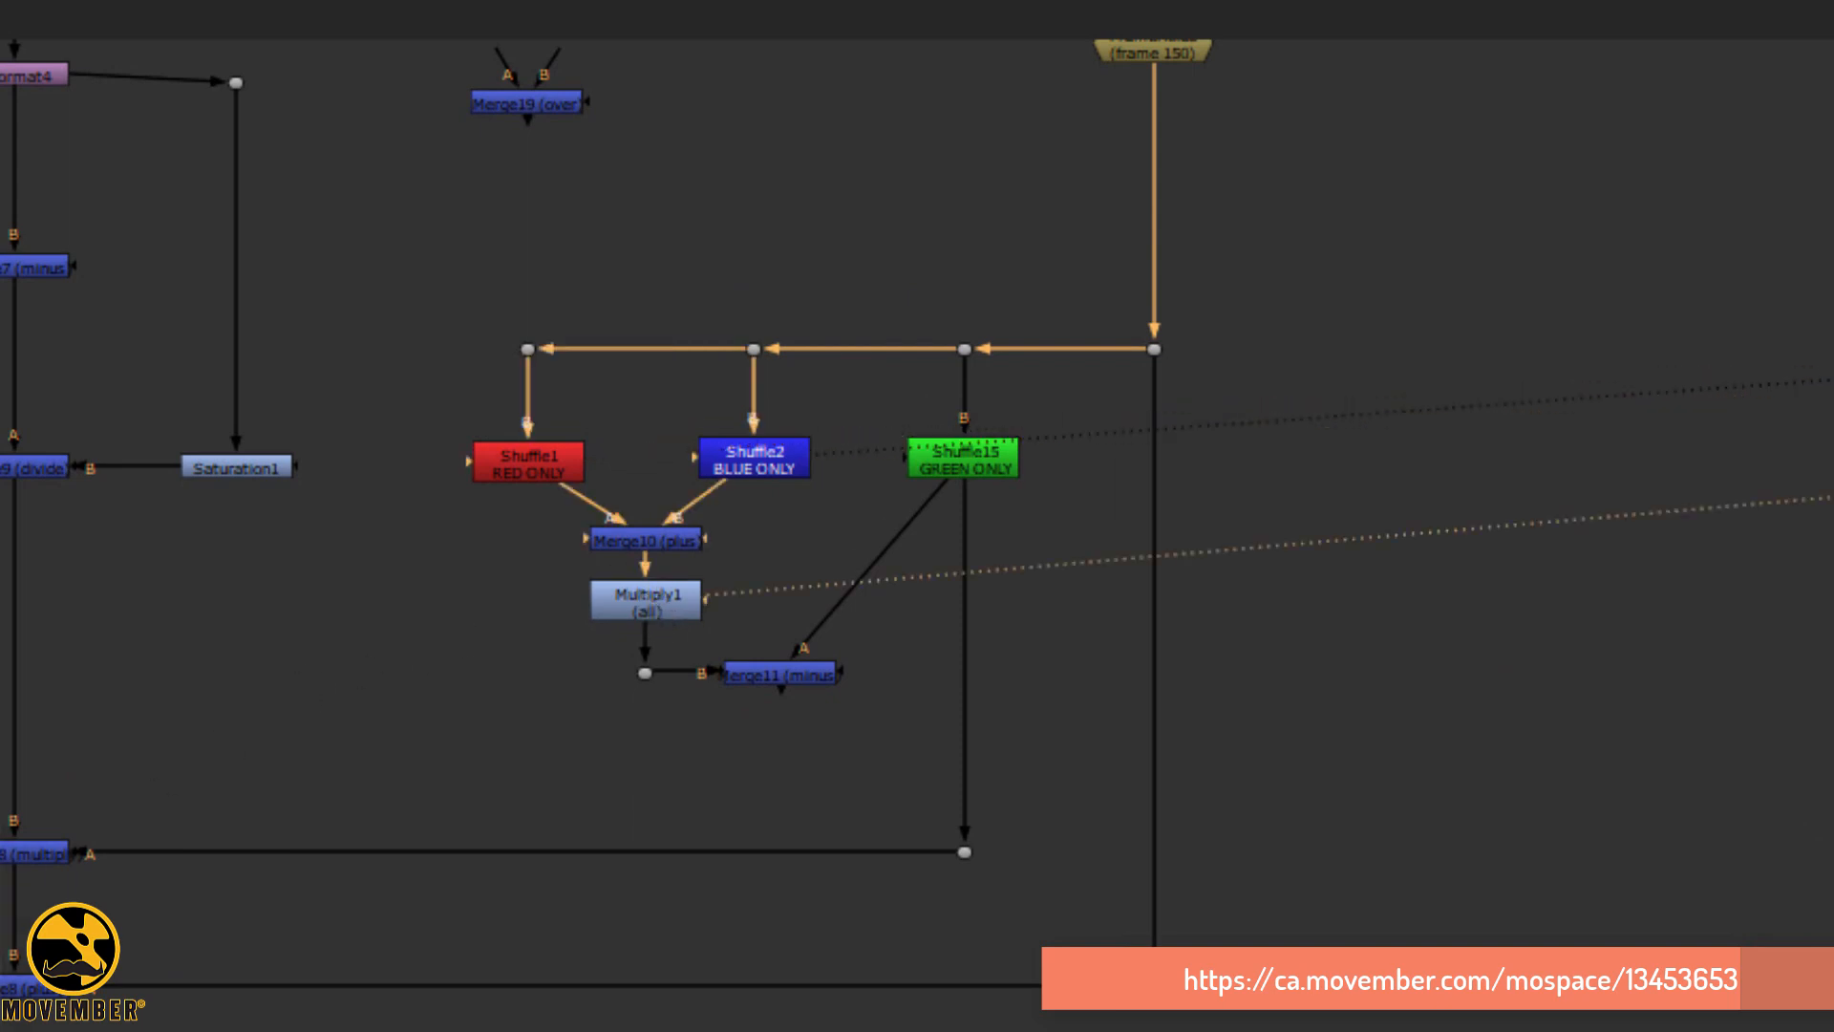
pyautogui.scroll(5, 532, 536)
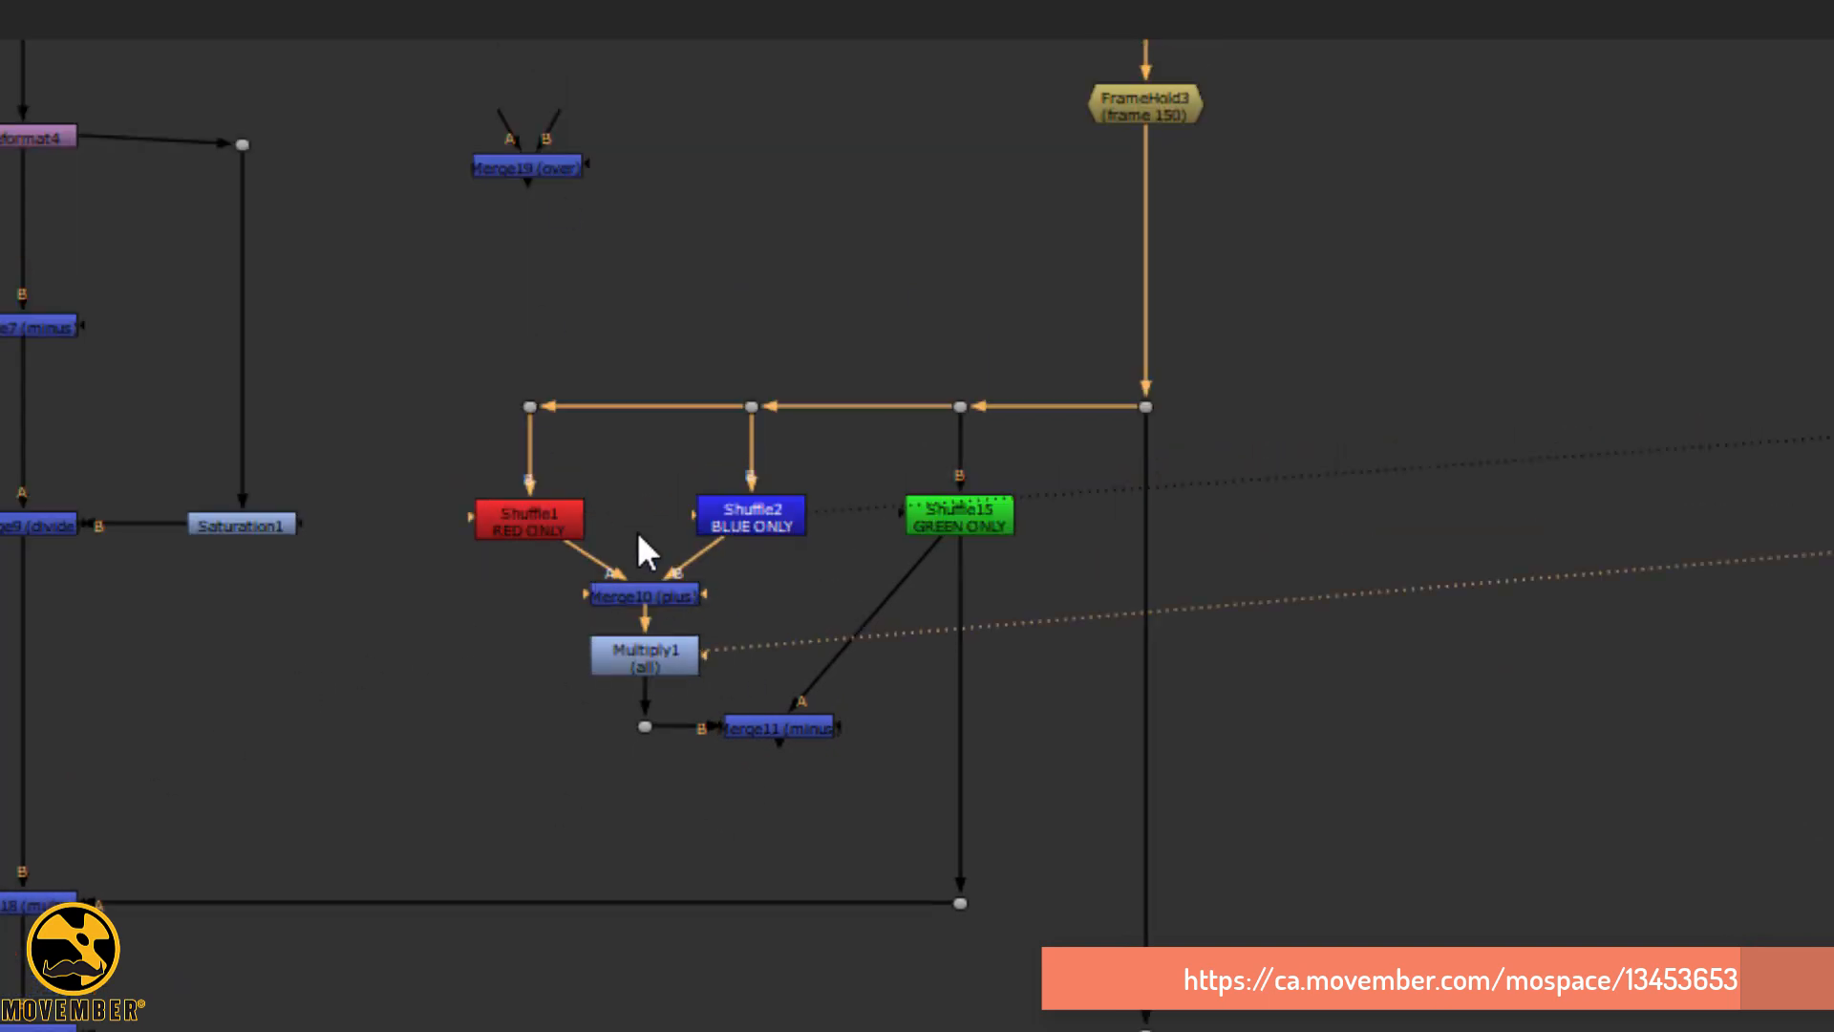
pyautogui.click(497, 464)
pyautogui.press('1')
pyautogui.click(1017, 453)
pyautogui.press('2')
pyautogui.click(530, 464)
pyautogui.press('1')
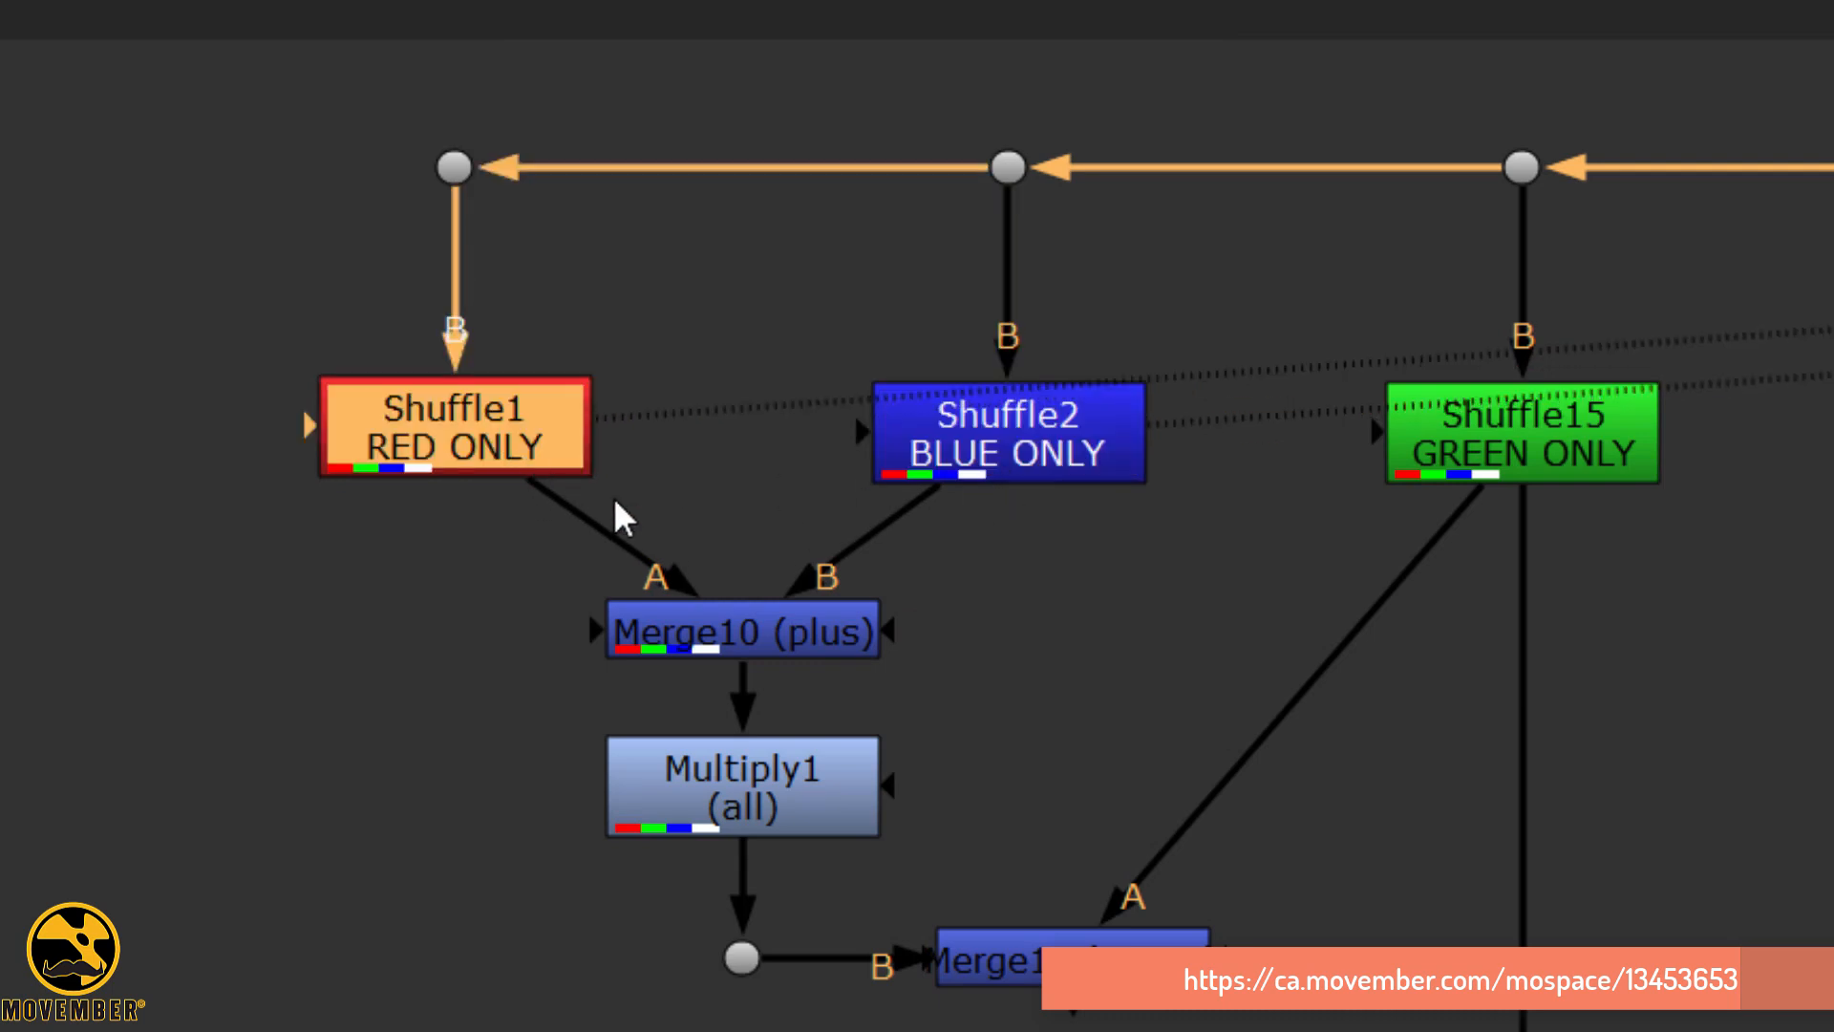
# View the Merge10 (plus) result and the Multiply1 result below it, and open the Multiply1 settings.
pyautogui.click(758, 619)
pyautogui.press('1')
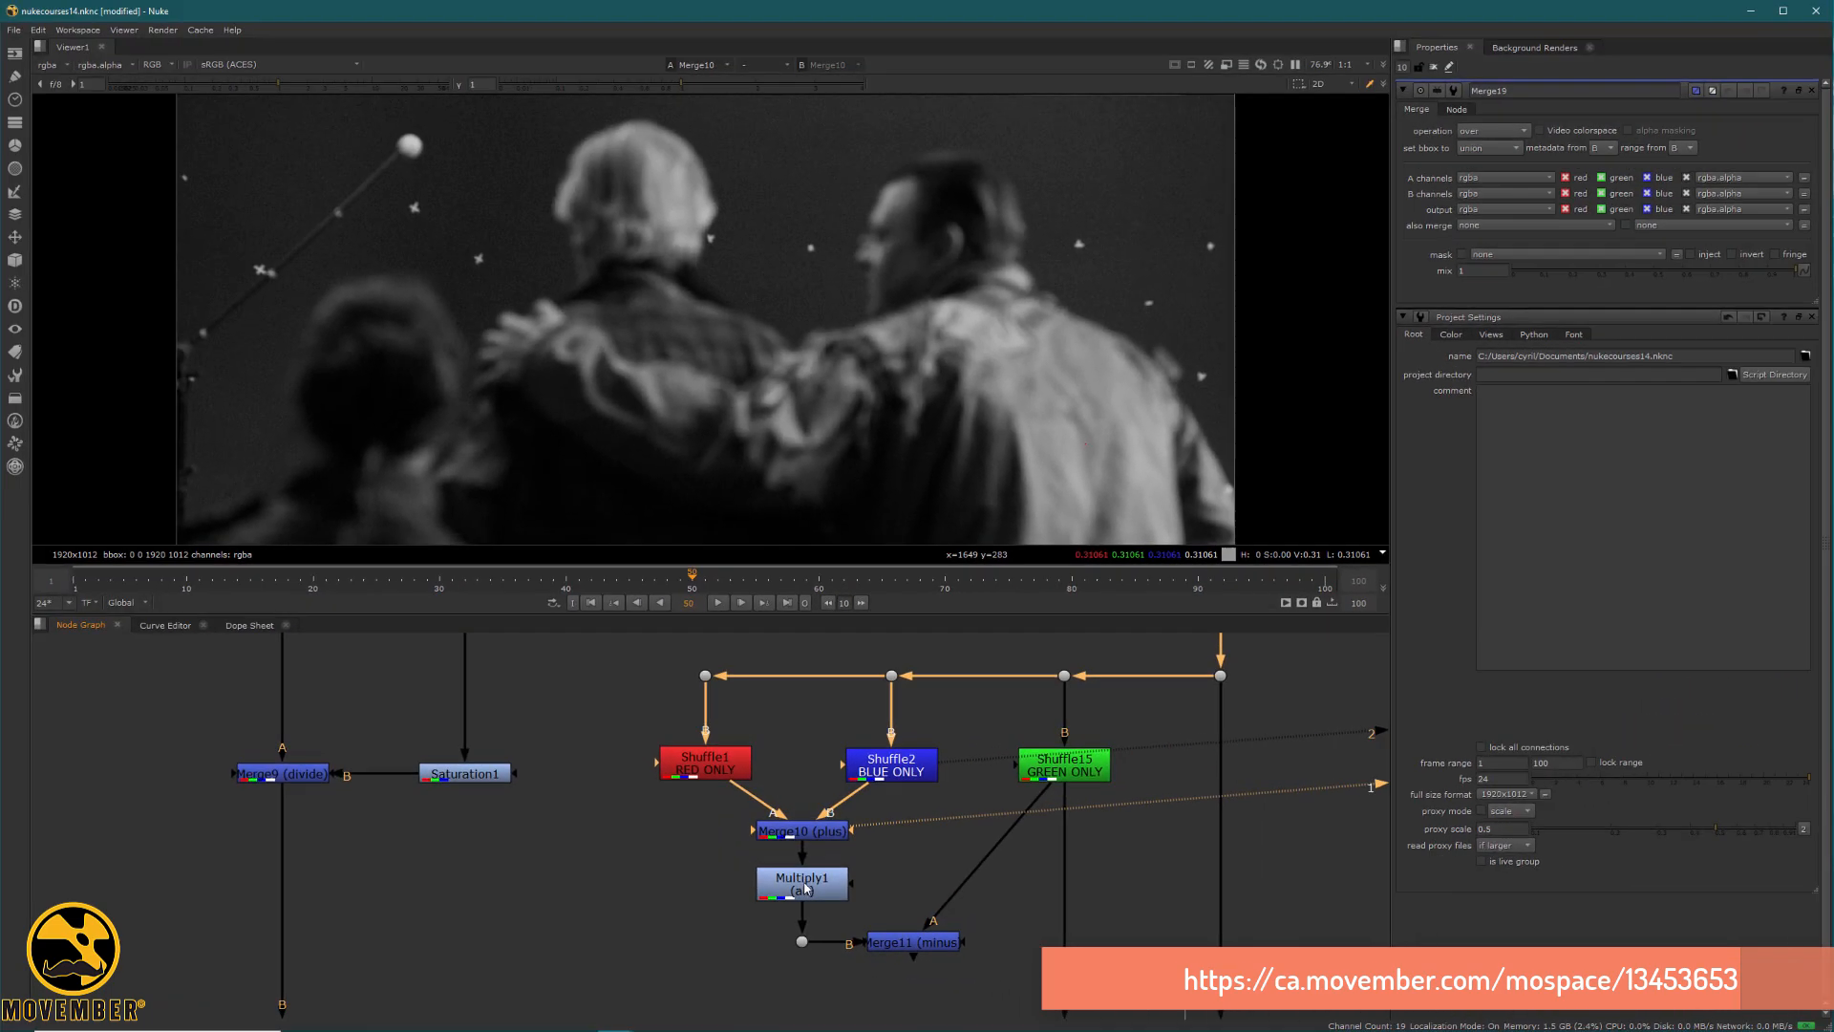
pyautogui.click(757, 792)
pyautogui.press('1')
pyautogui.doubleClick(758, 791)
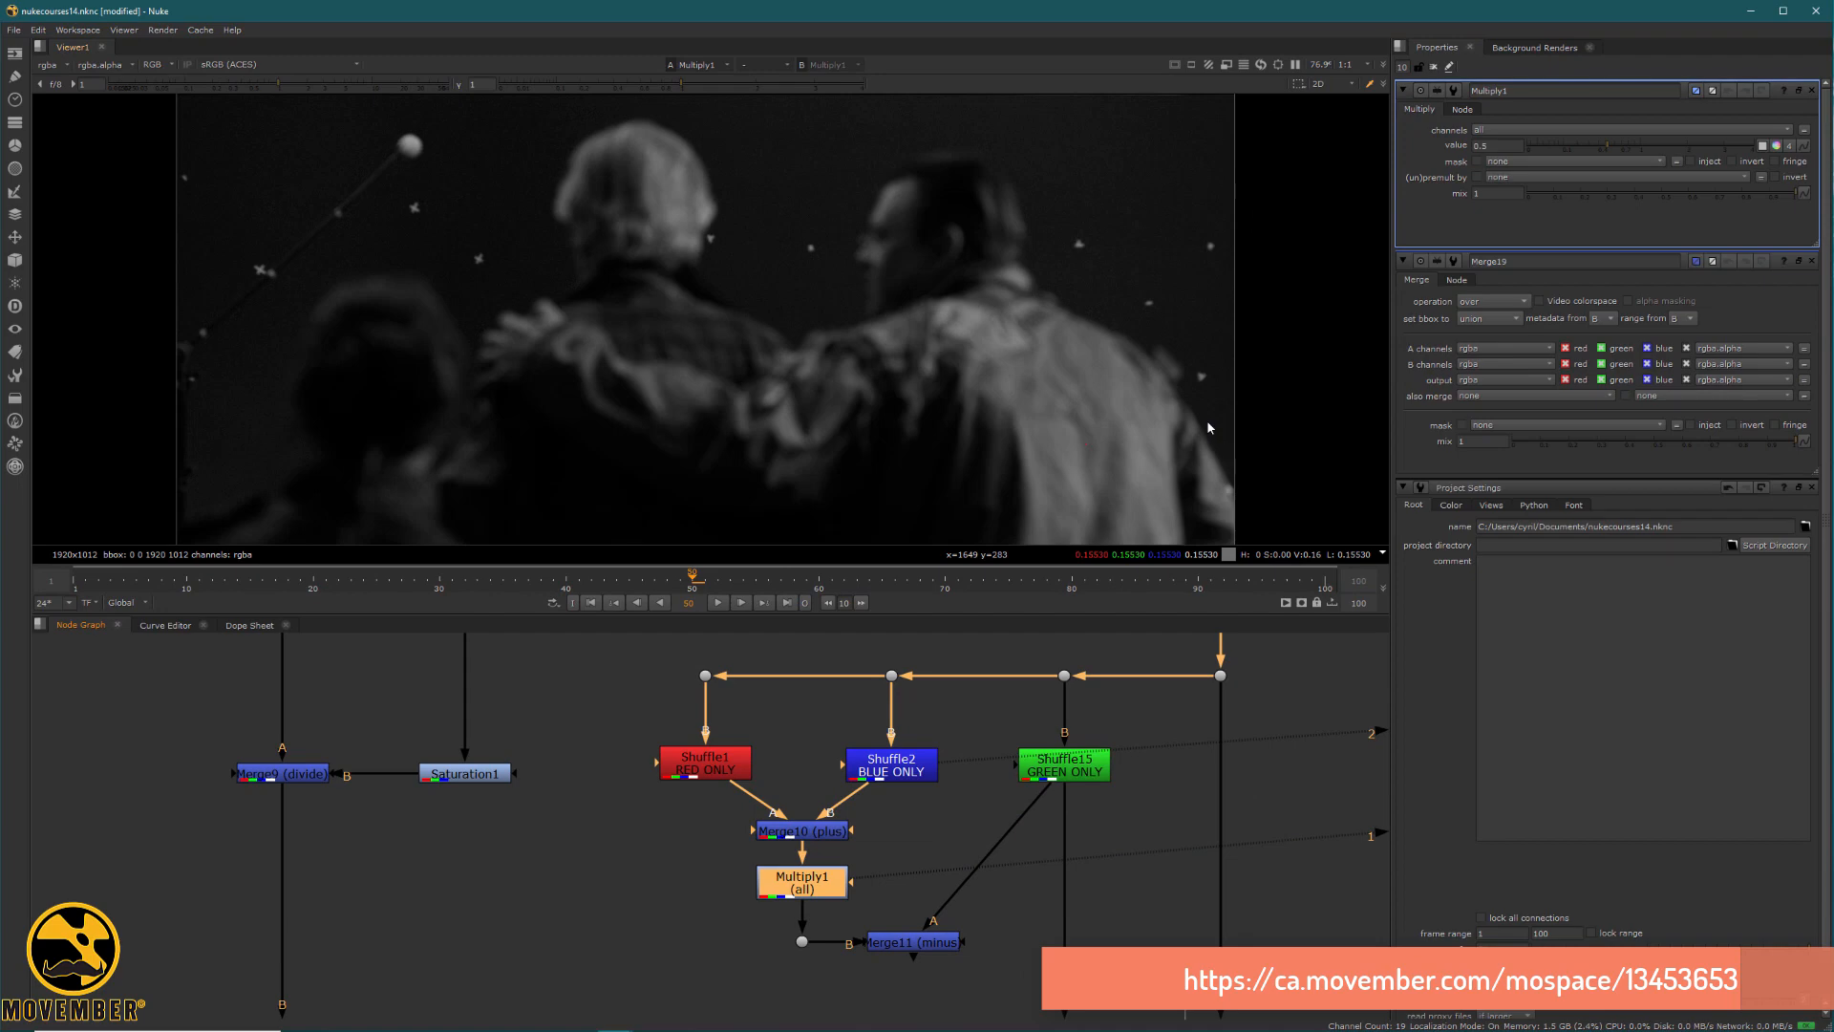
# View the matte from the Merge11 (minus) node and fit the whole frame in the viewer.
pyautogui.click(923, 942)
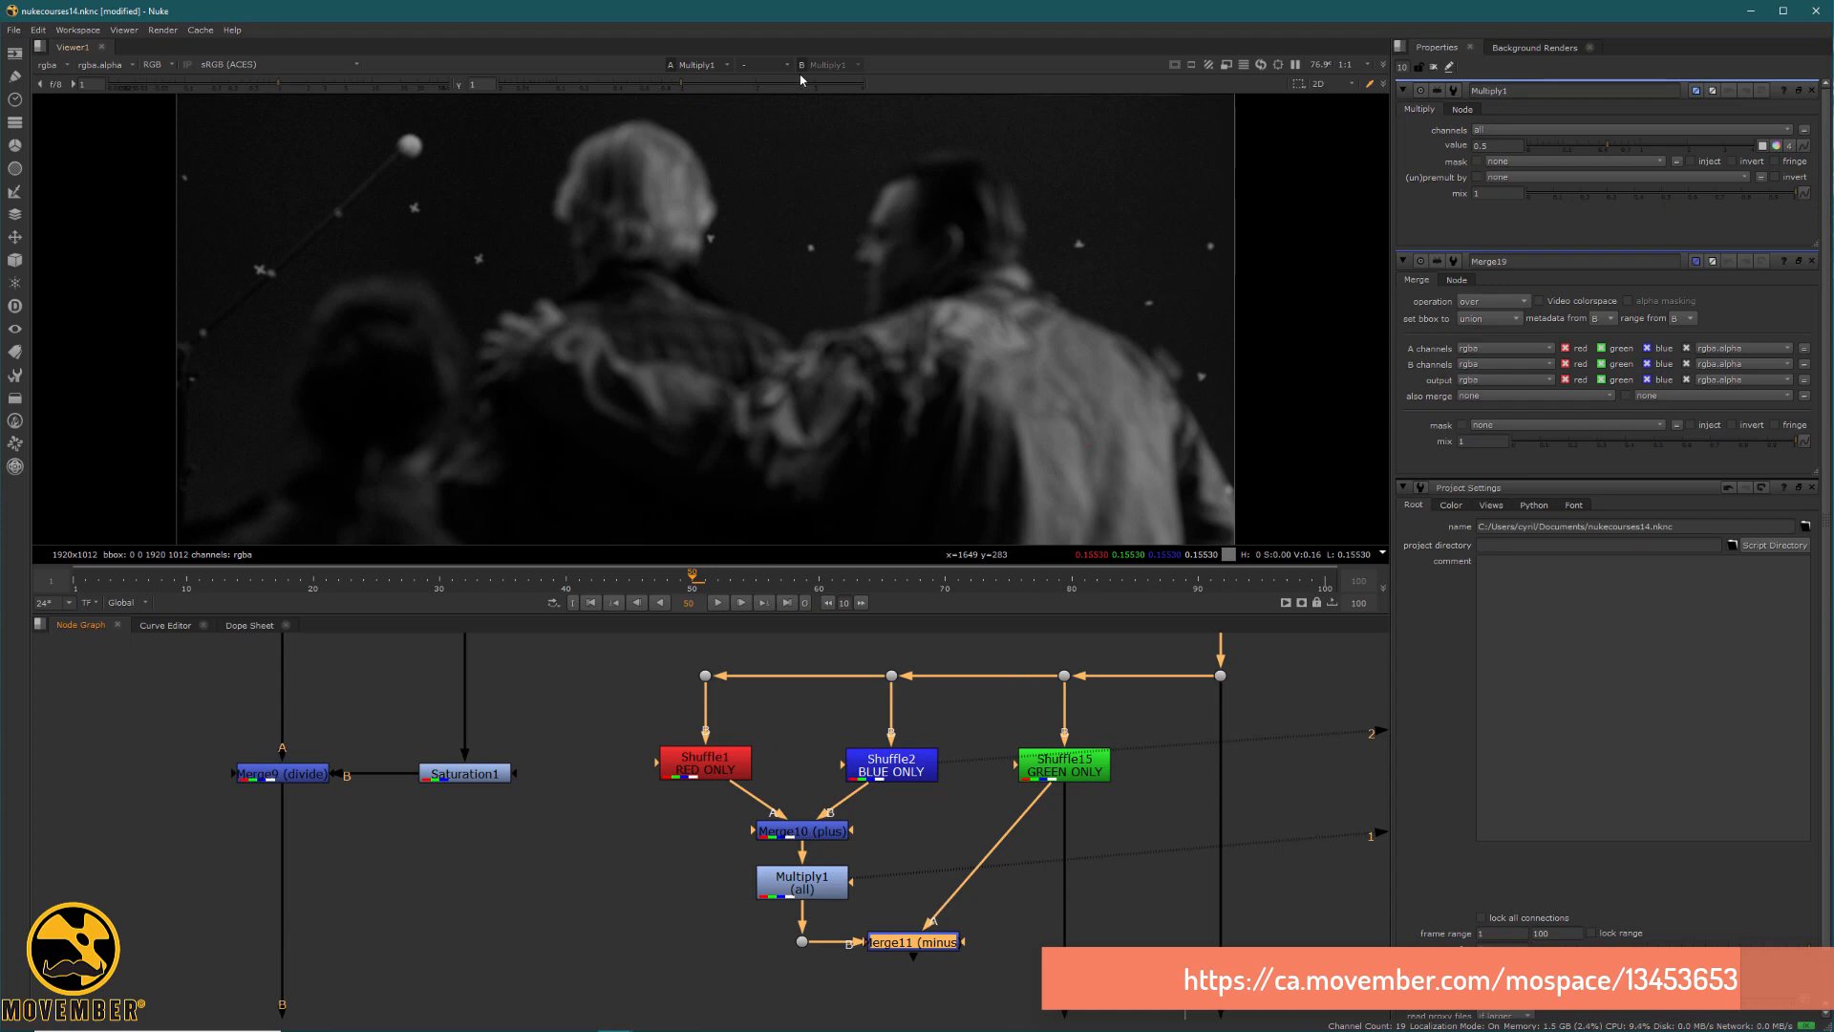
pyautogui.press('1')
pyautogui.click(1131, 764)
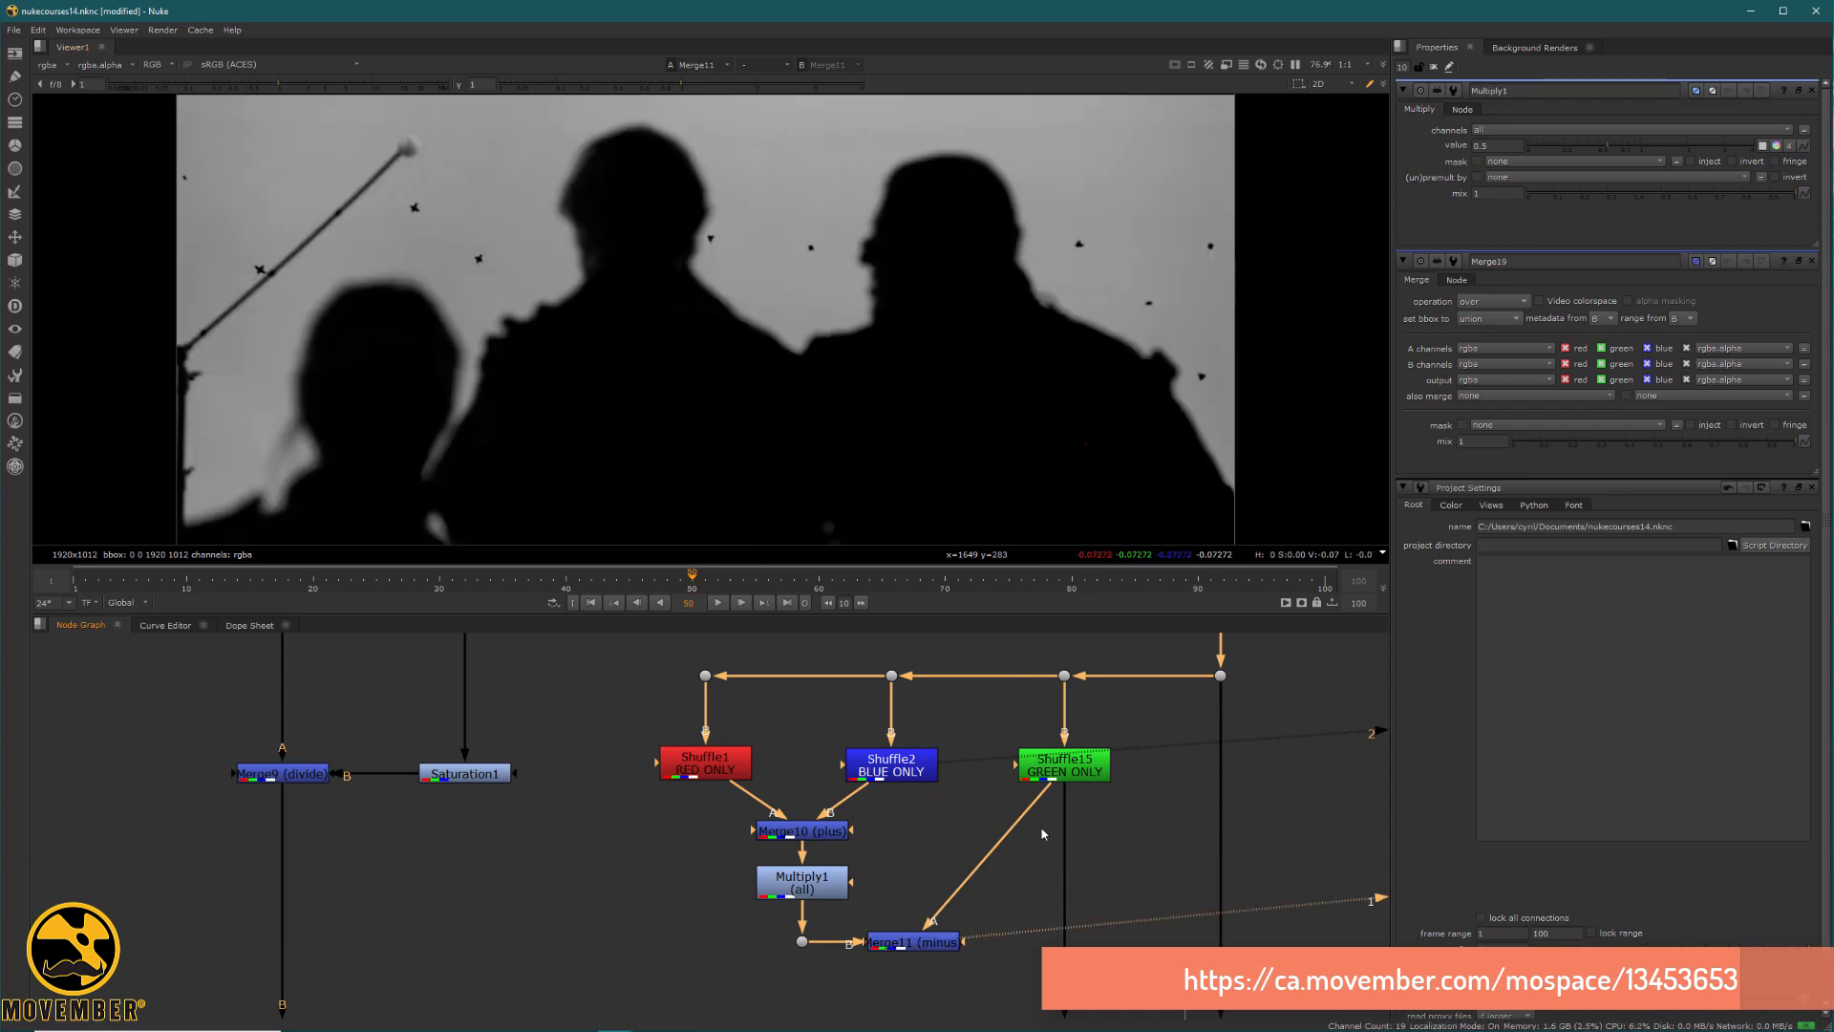
pyautogui.scroll(-3, 747, 388)
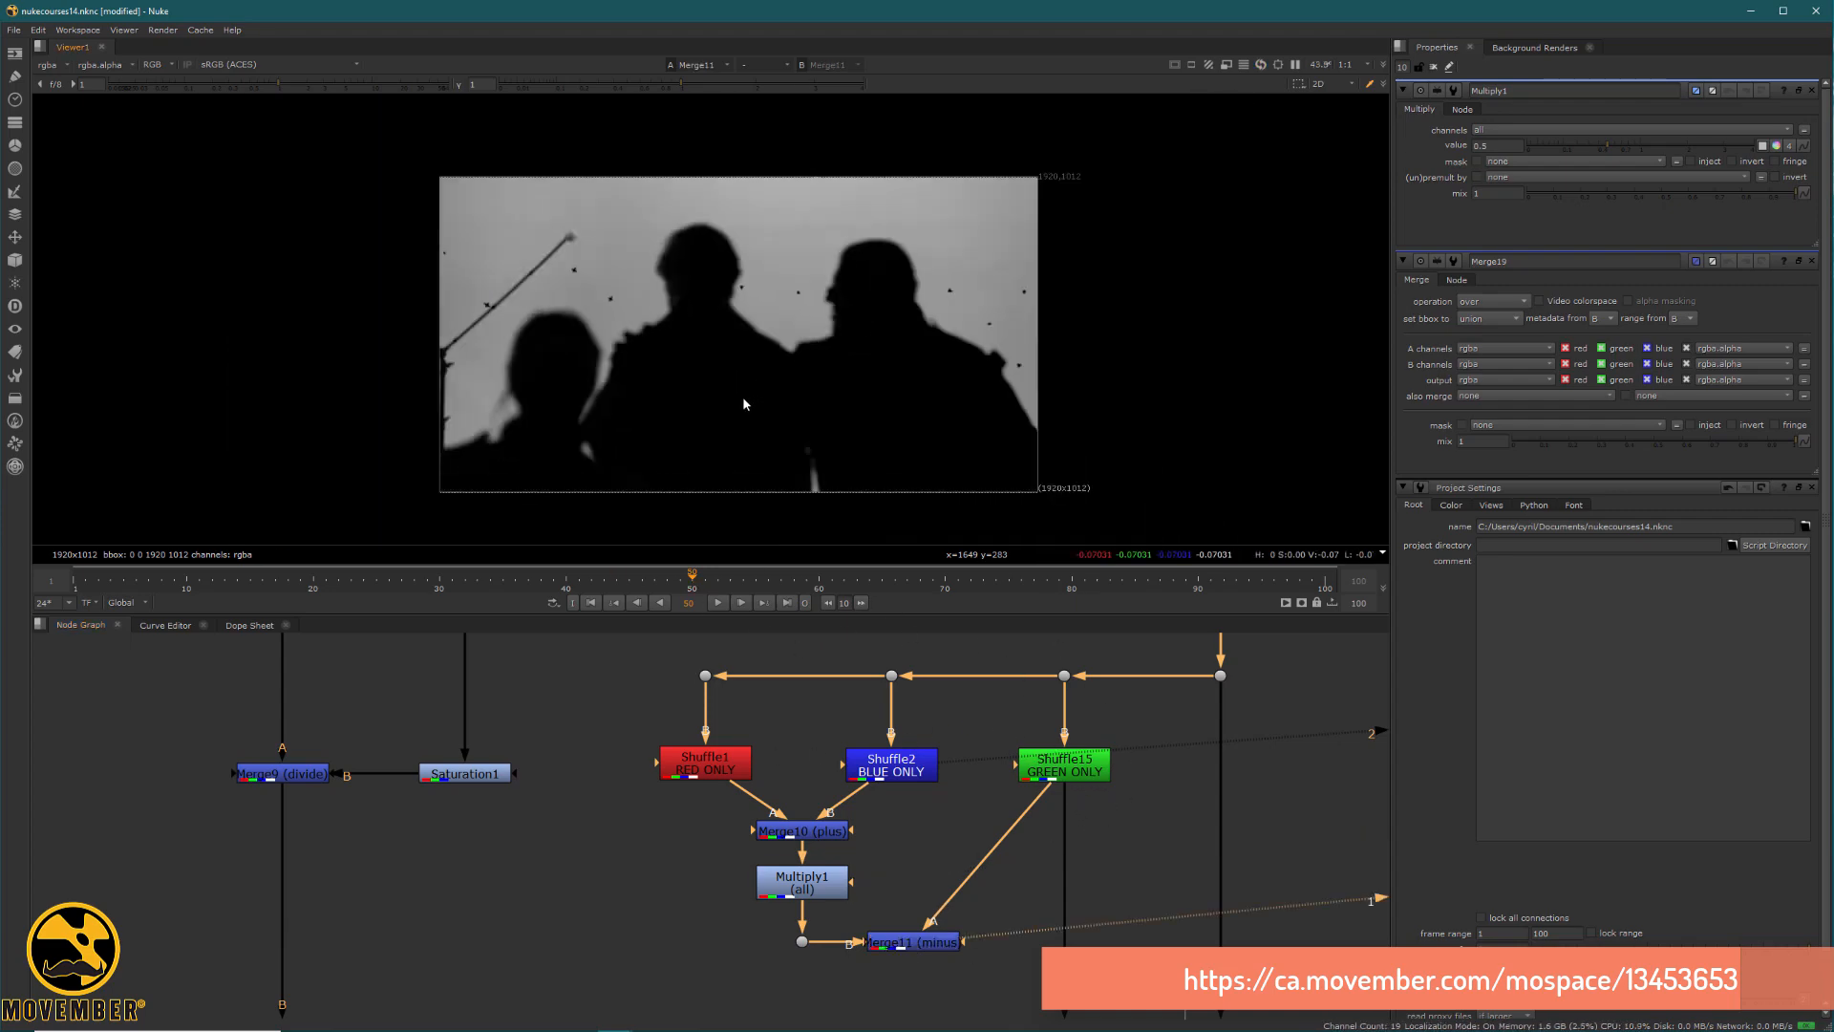
# Insert Merge11 (minus) into the pipe between Shuffle15 and the dot feeding Merge18's A input.
pyautogui.moveTo(1065, 828); pyautogui.dragTo(1074, 931)
pyautogui.moveTo(1043, 860); pyautogui.dragTo(998, 680, button='middle')
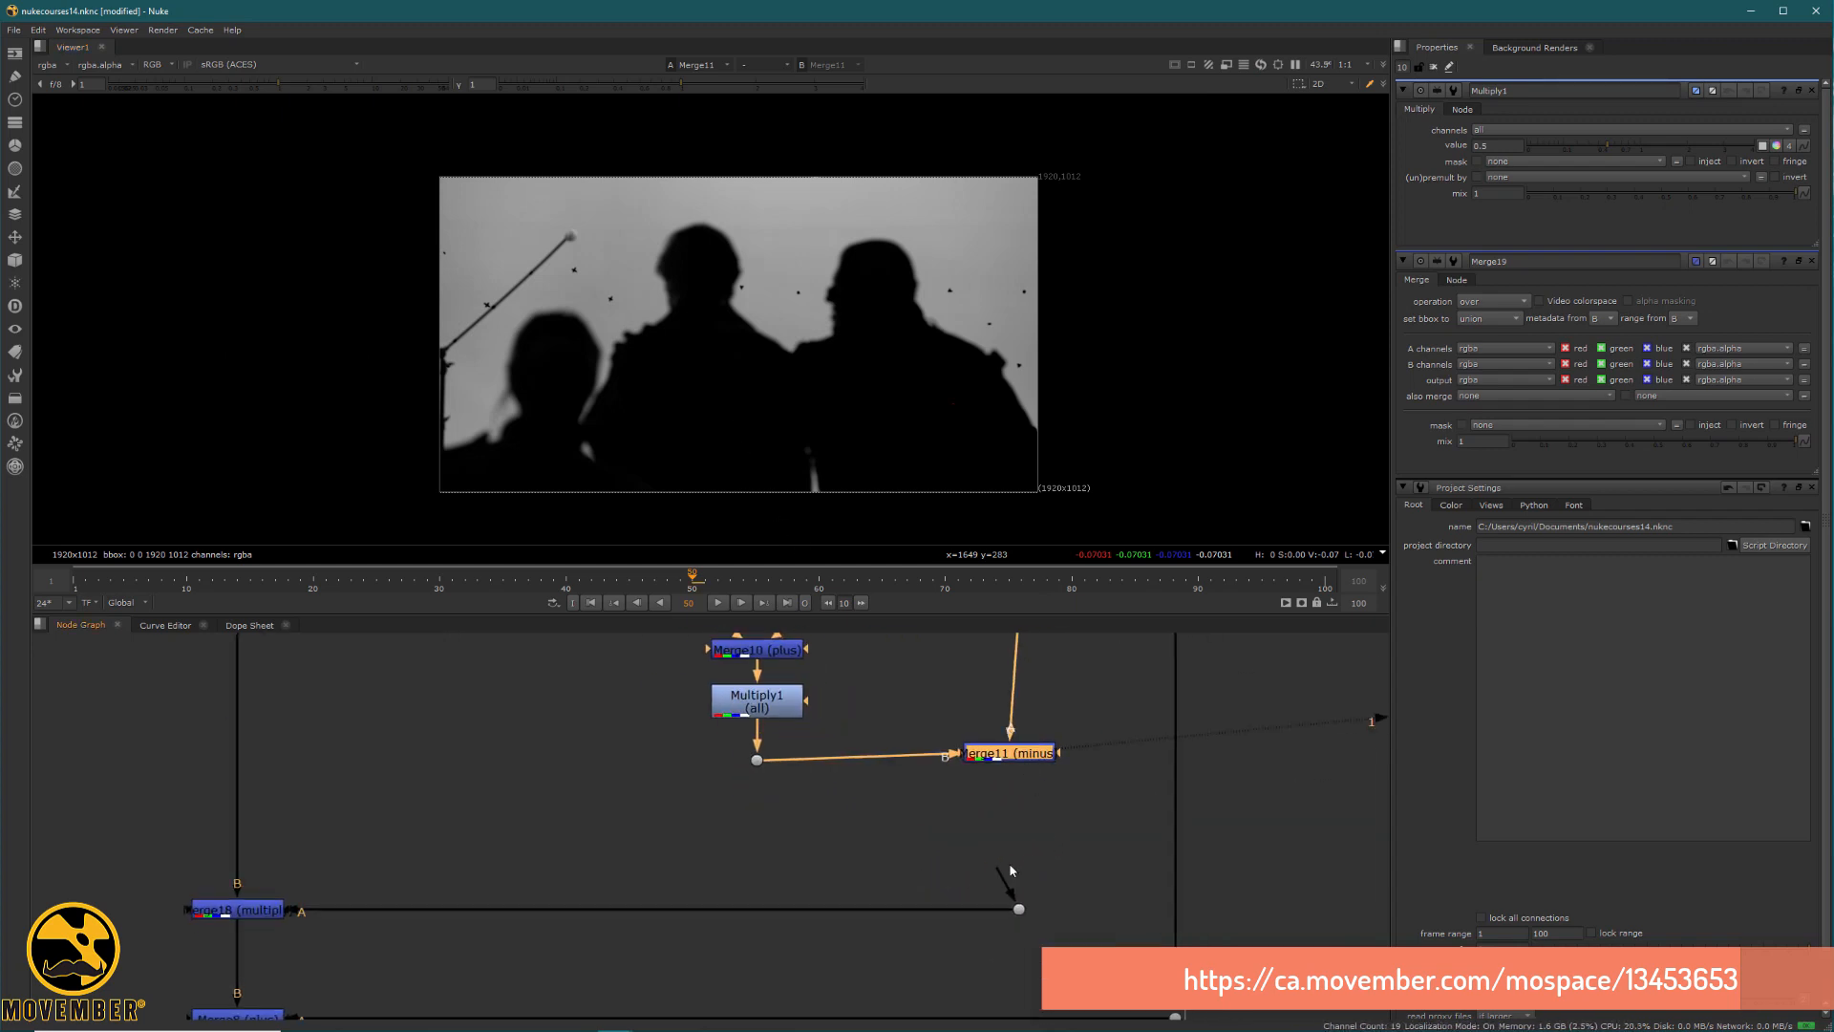
pyautogui.moveTo(1013, 873); pyautogui.dragTo(1017, 755)
pyautogui.moveTo(1022, 753); pyautogui.dragTo(1035, 764)
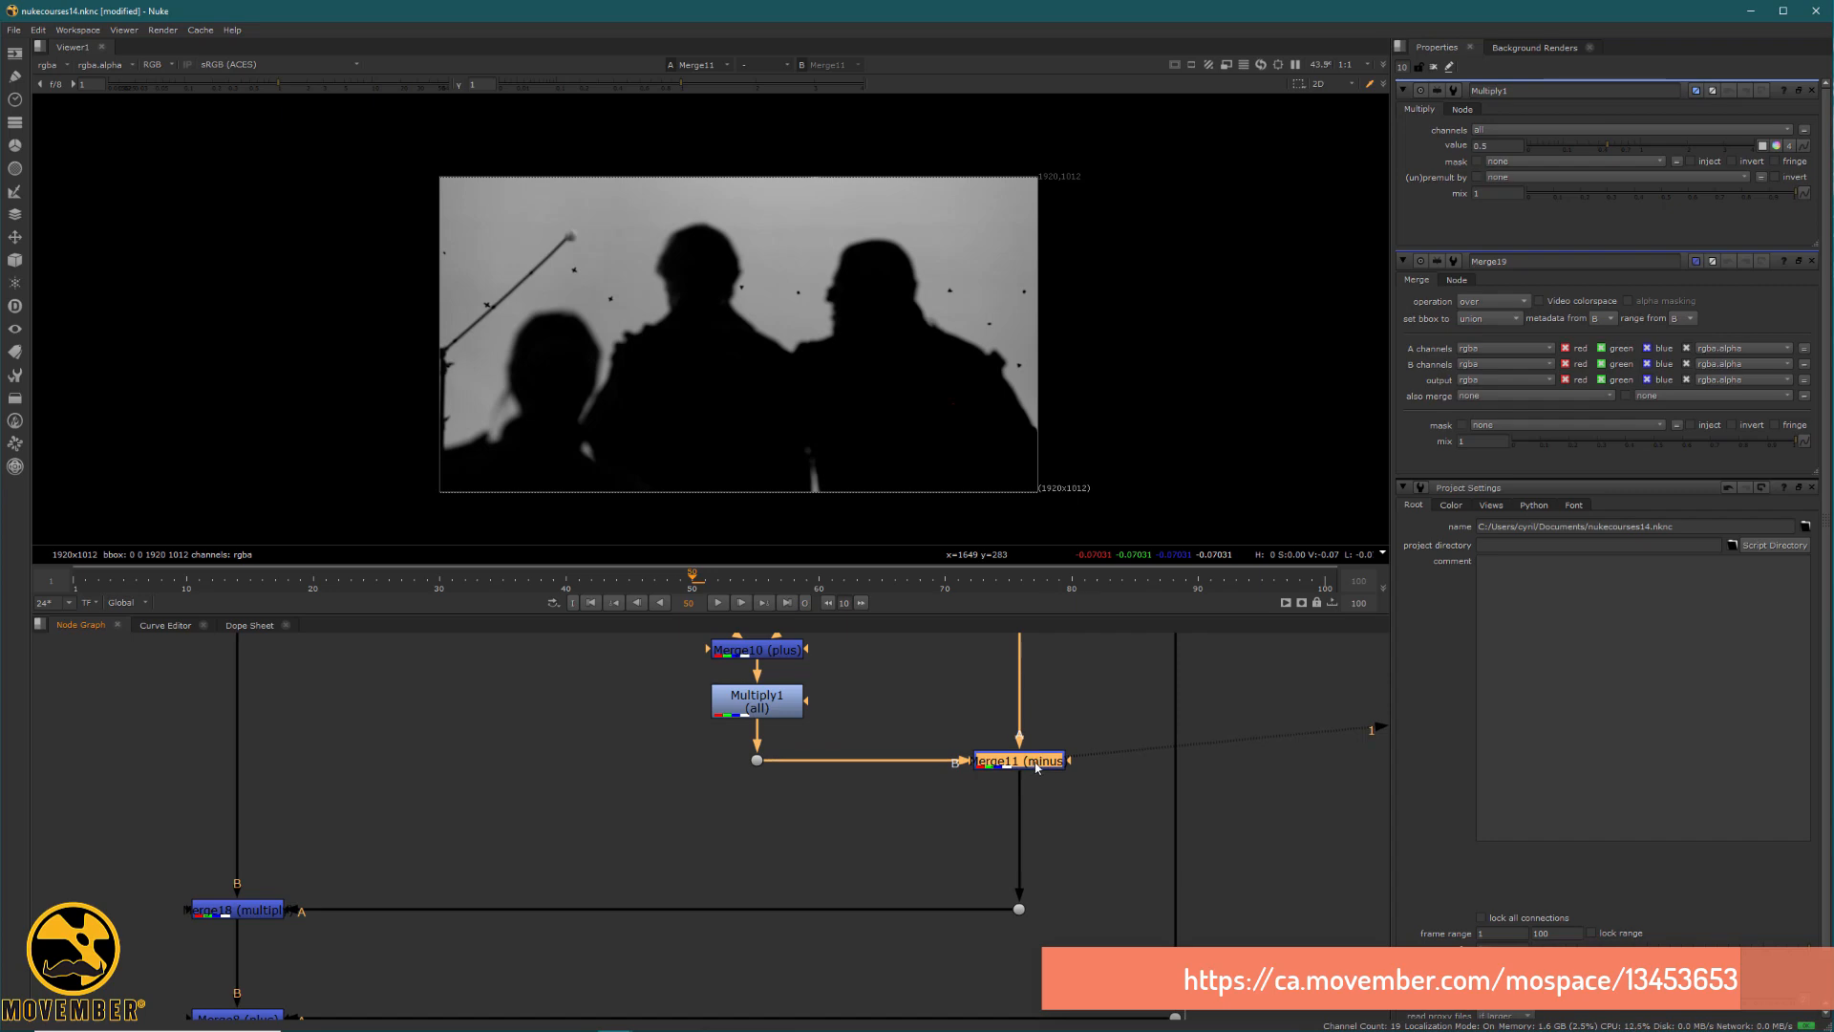
pyautogui.click(712, 943)
# View Merge18 (multiply), then the Merge8 (plus) composite, and examine the people's jackets up close.
pyautogui.moveTo(487, 909); pyautogui.dragTo(708, 819, button='middle')
pyautogui.moveTo(571, 746); pyautogui.dragTo(466, 818)
pyautogui.press('1')
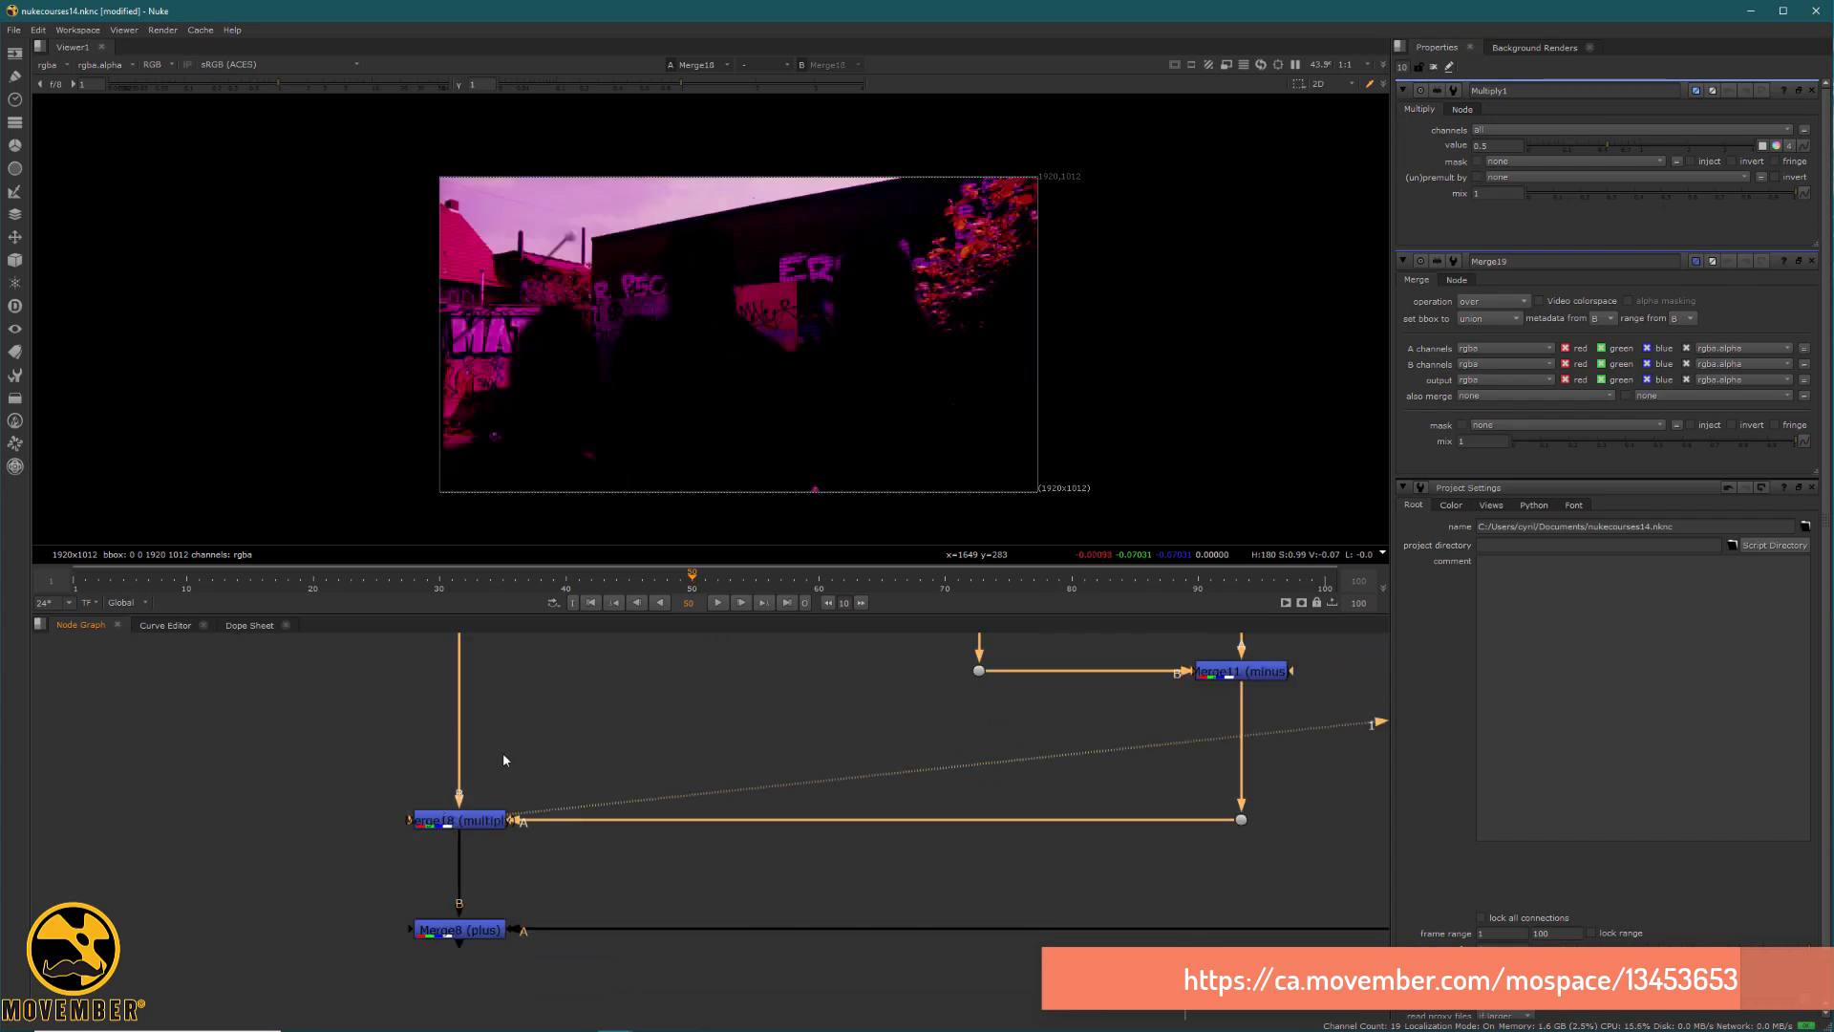
pyautogui.click(417, 928)
pyautogui.press('1')
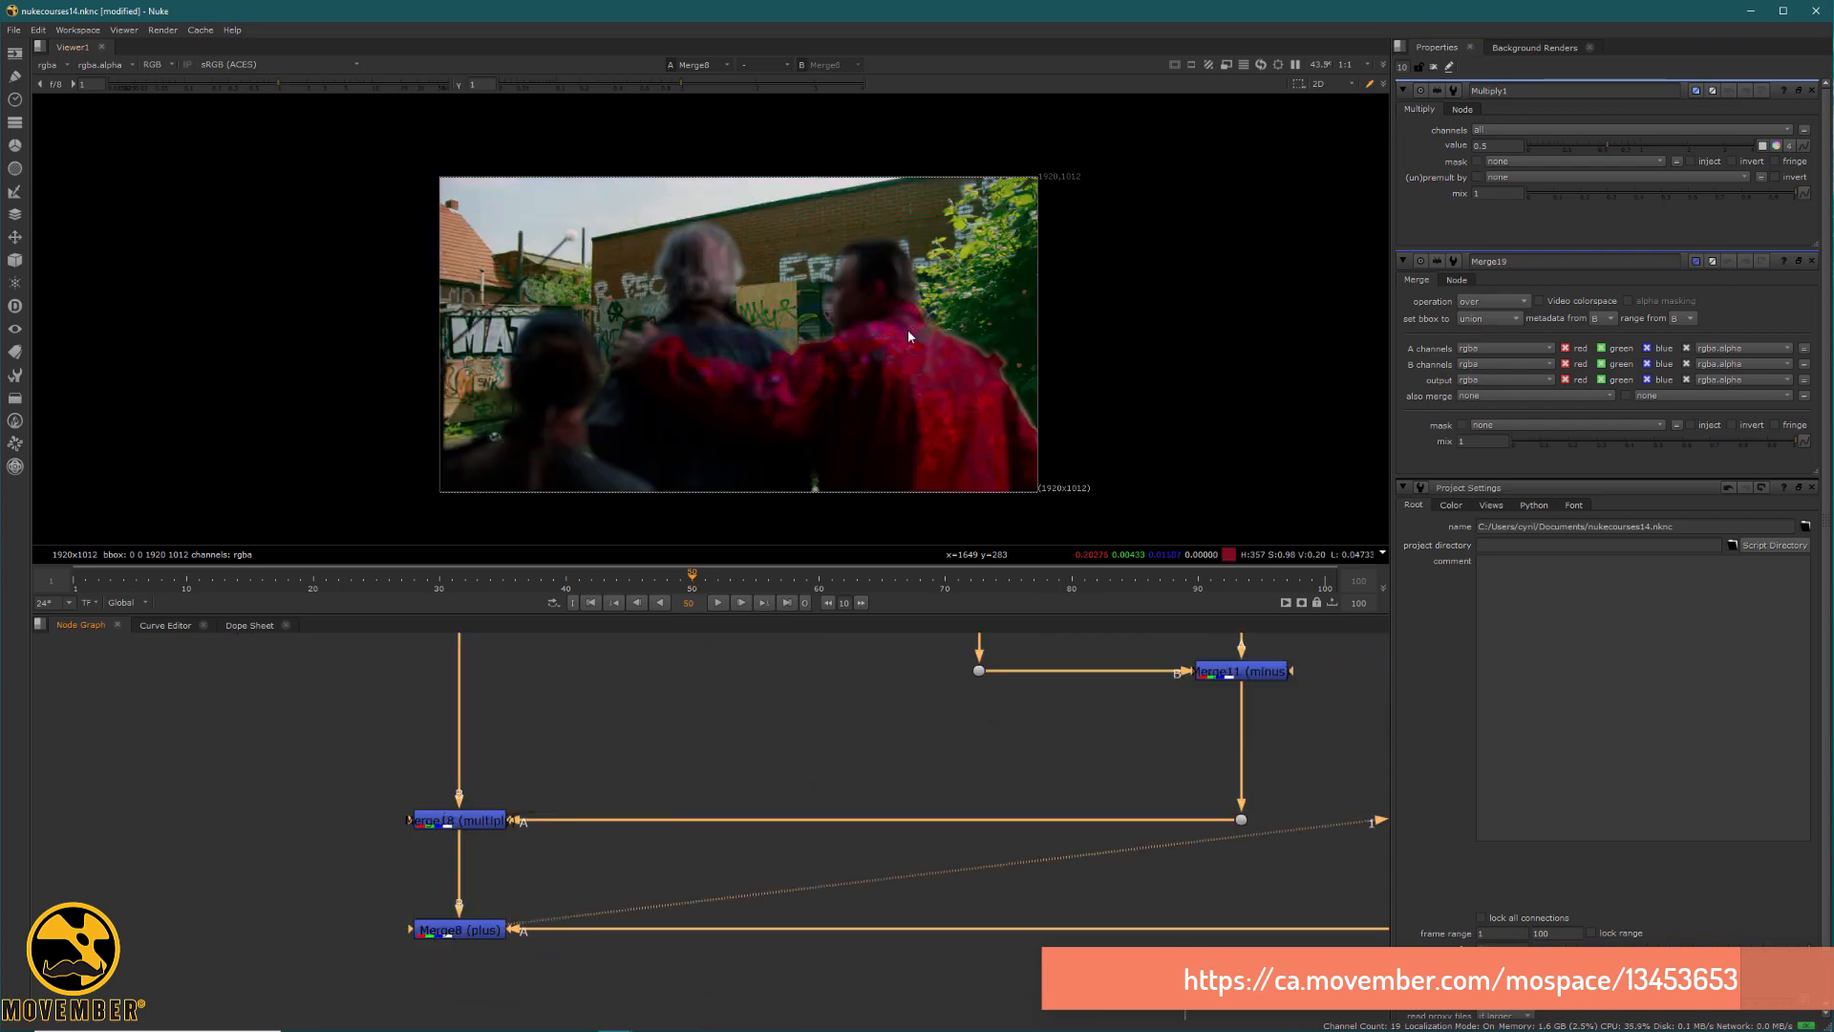
pyautogui.scroll(5, 908, 334)
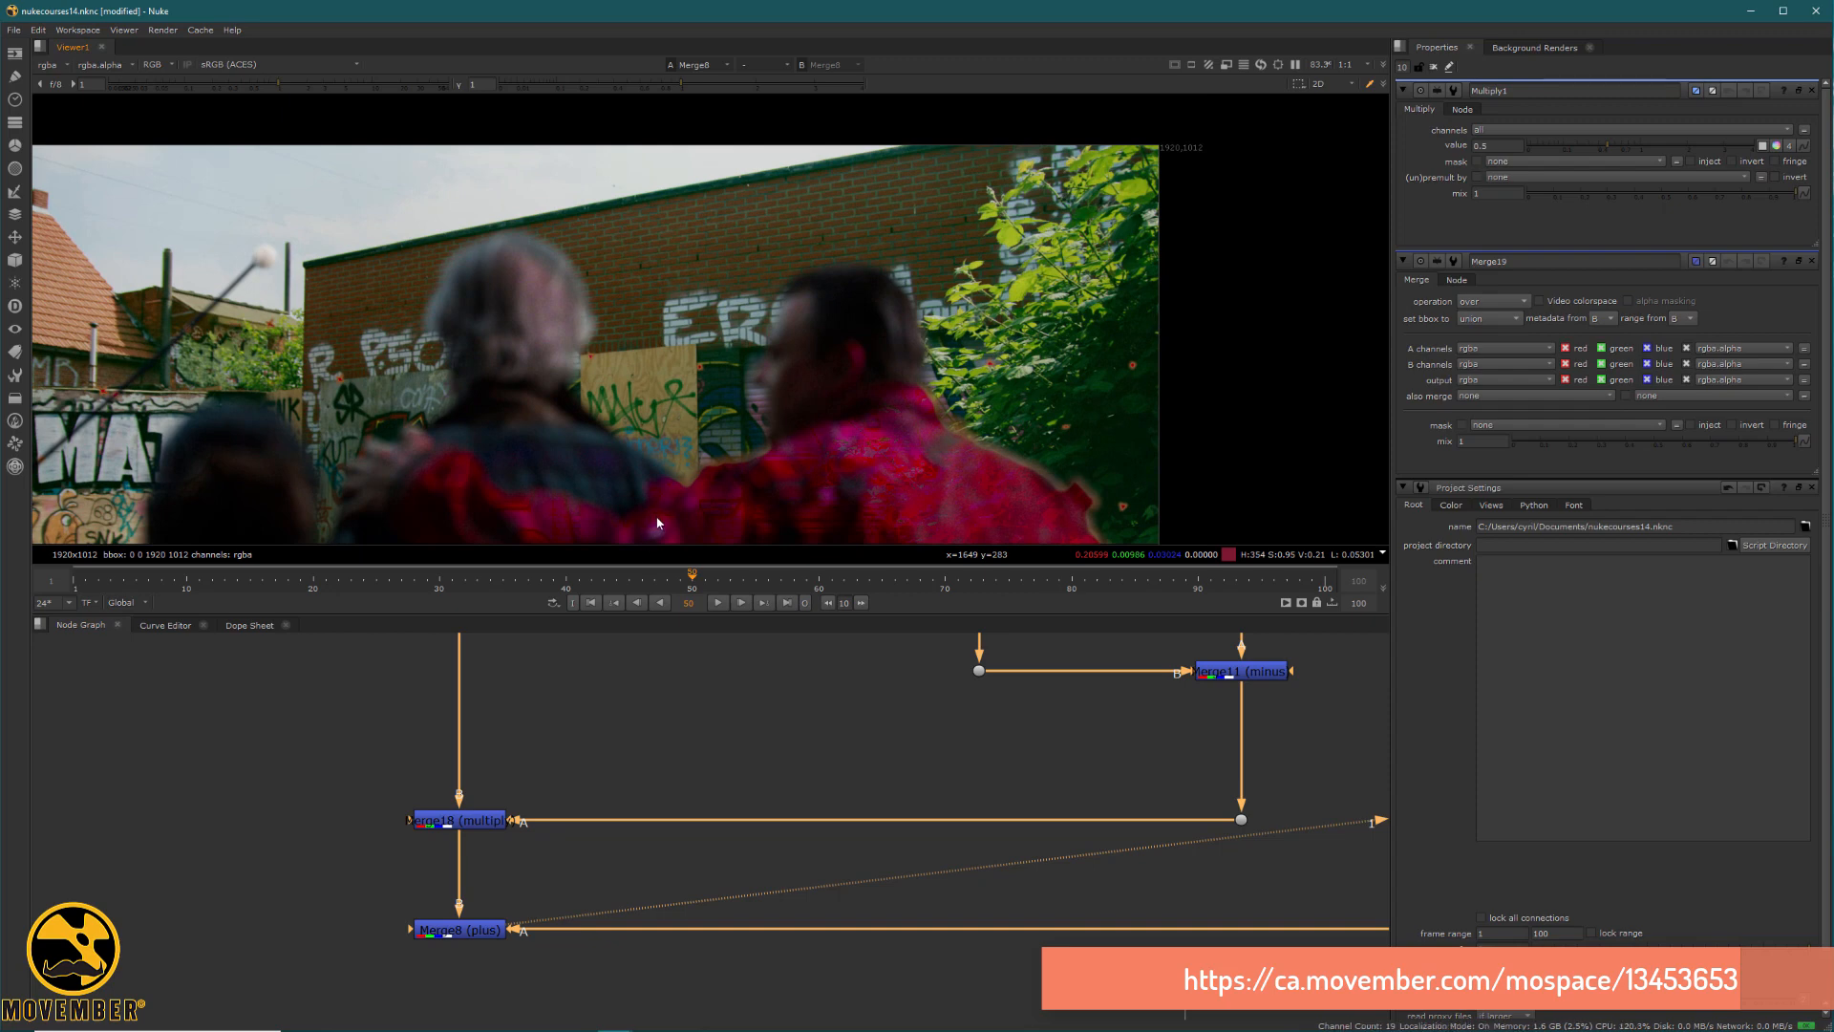
pyautogui.moveTo(678, 447); pyautogui.dragTo(716, 256, button='middle')
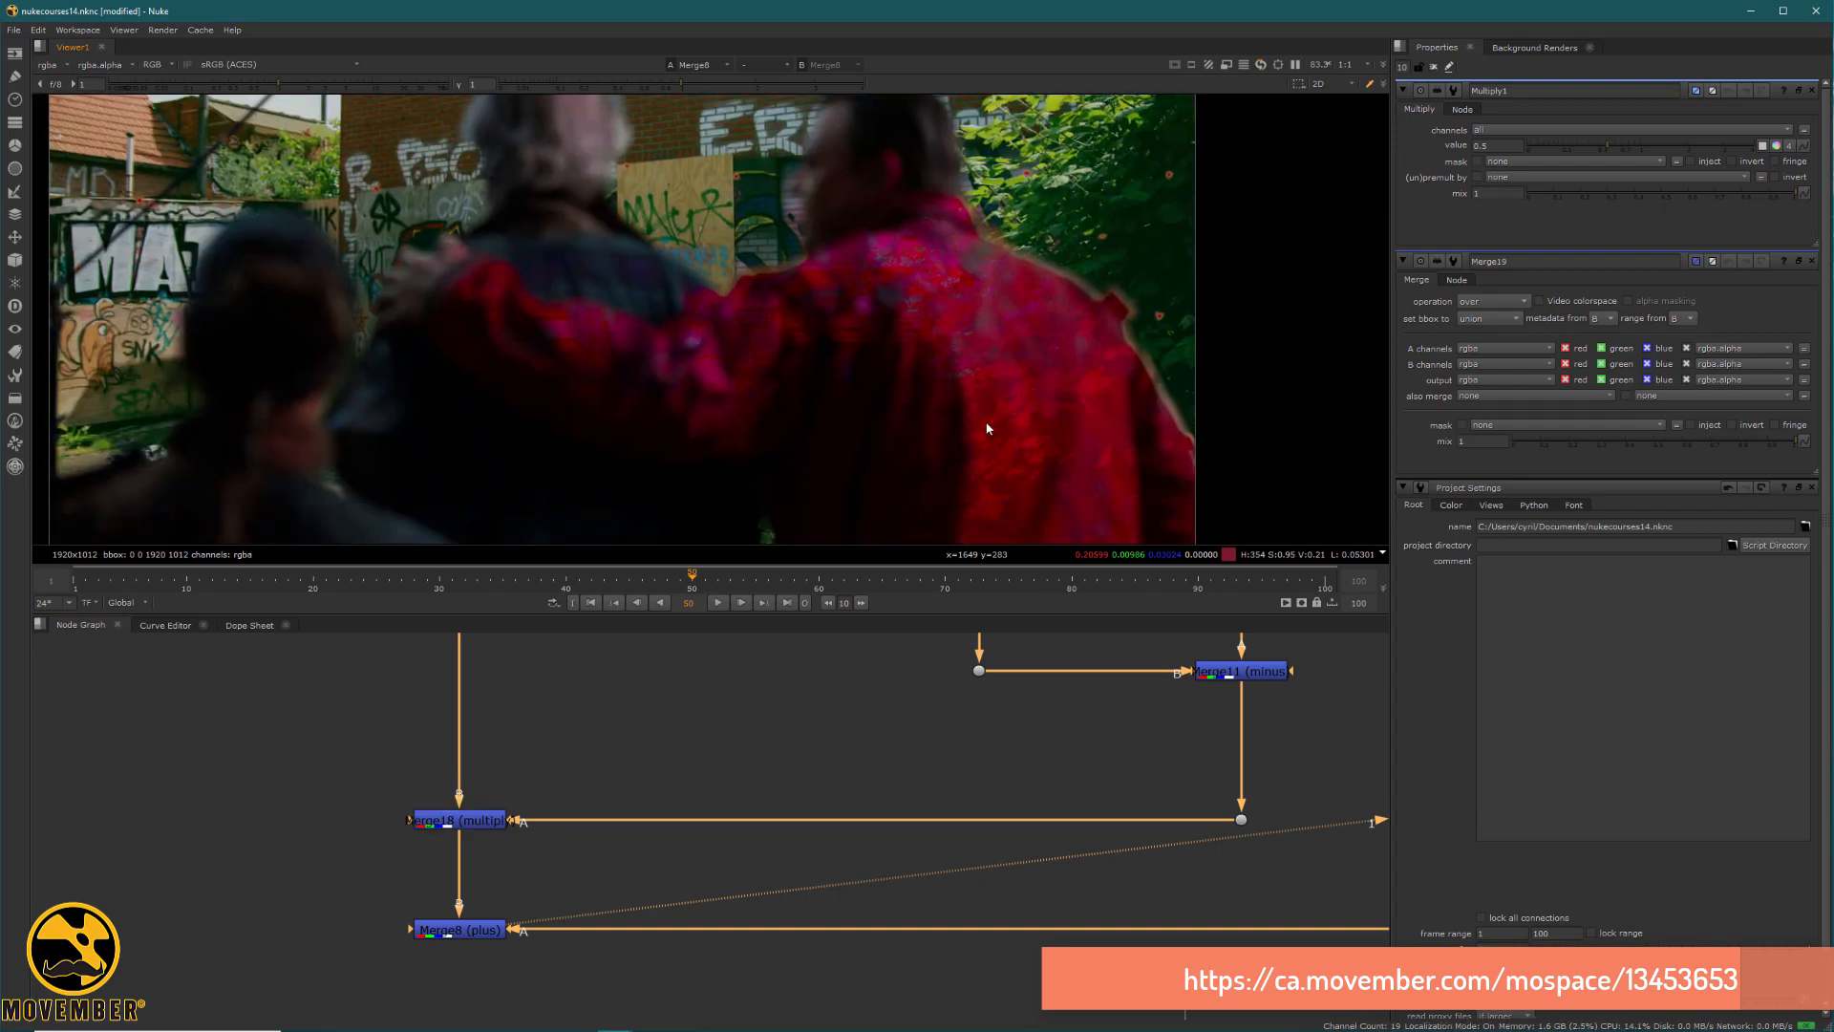
pyautogui.scroll(3, 988, 428)
pyautogui.scroll(2, 950, 345)
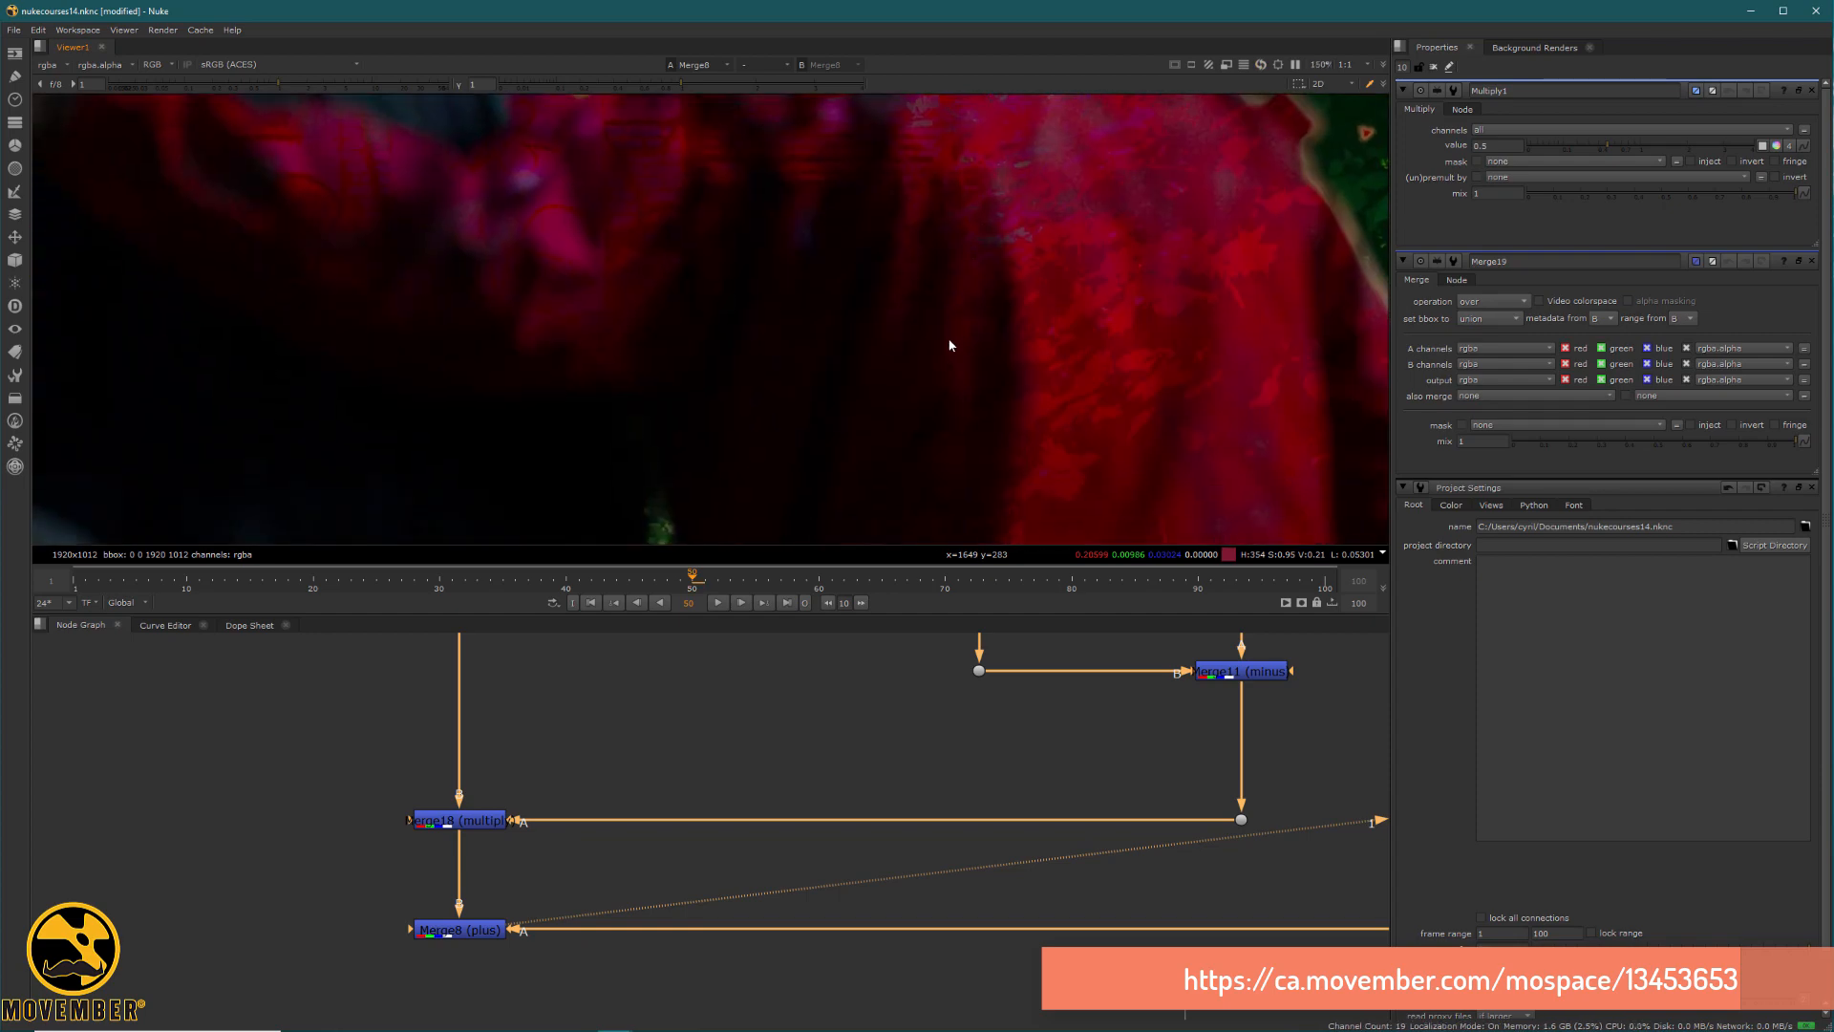
pyautogui.scroll(-3, 1135, 361)
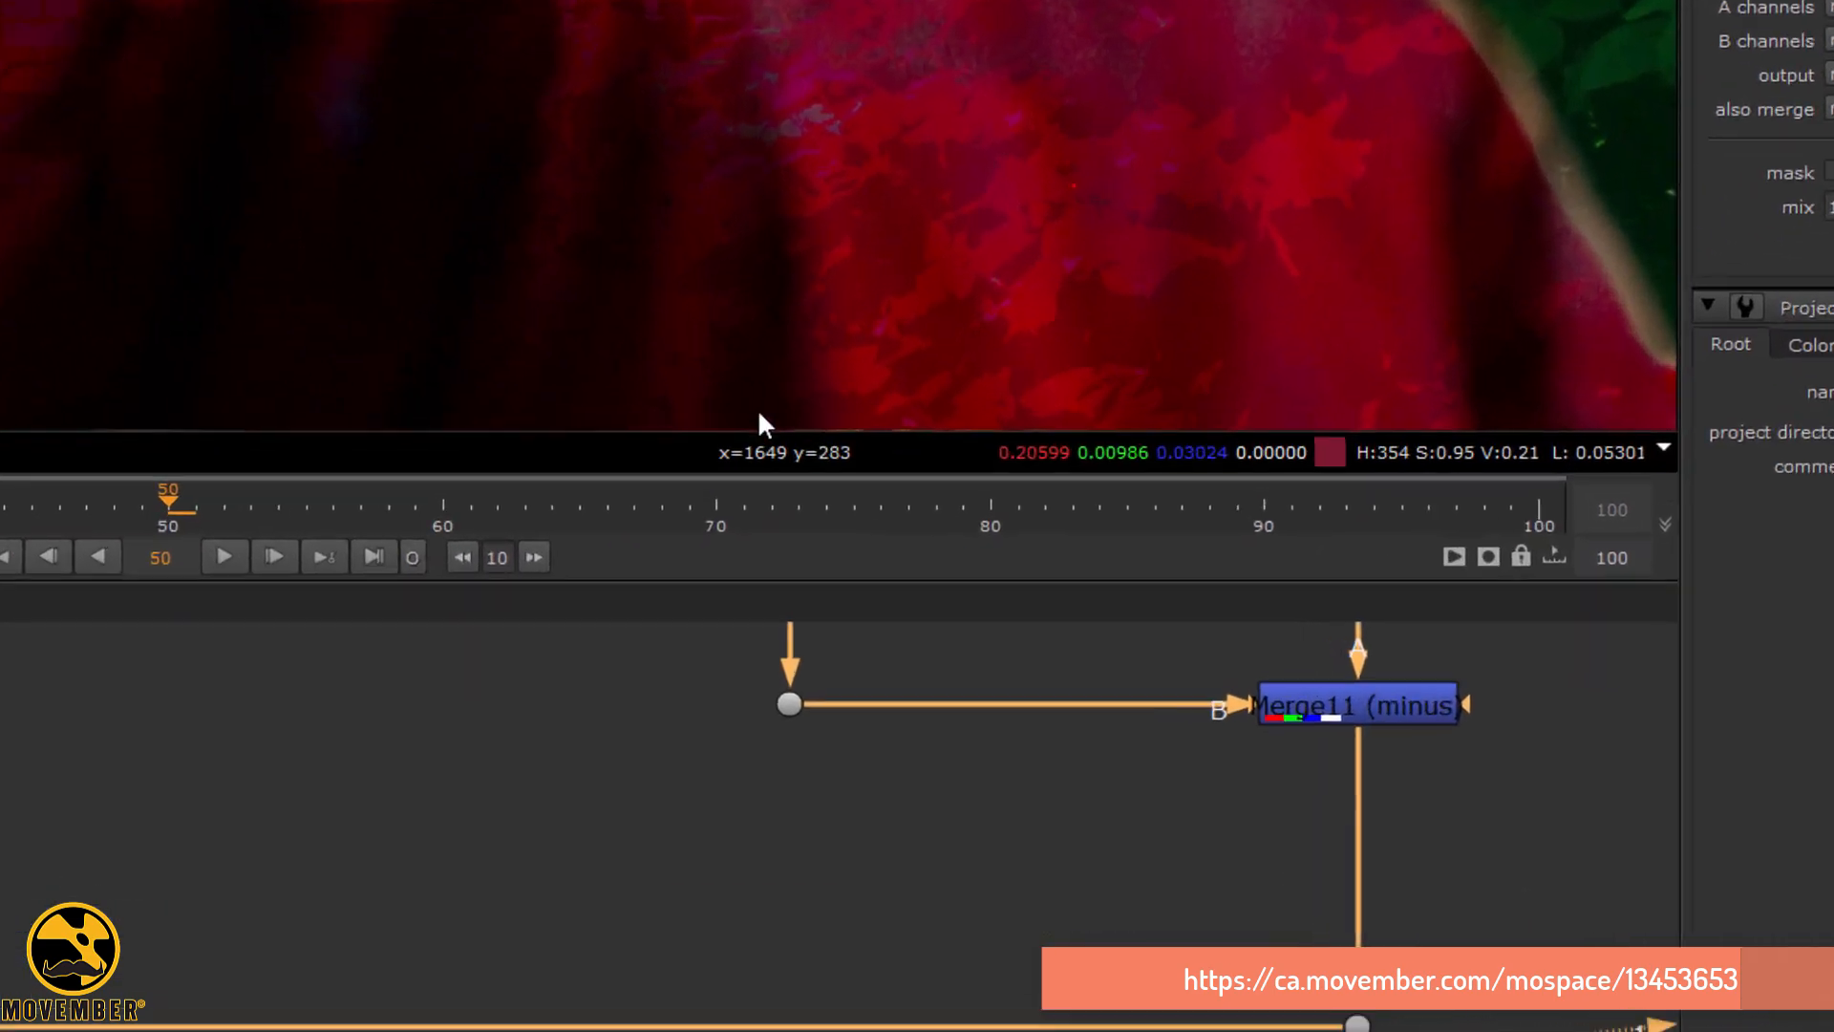
# View Merge11 (minus) and sample the pixel values in the black area of its matte.
pyautogui.press('1')
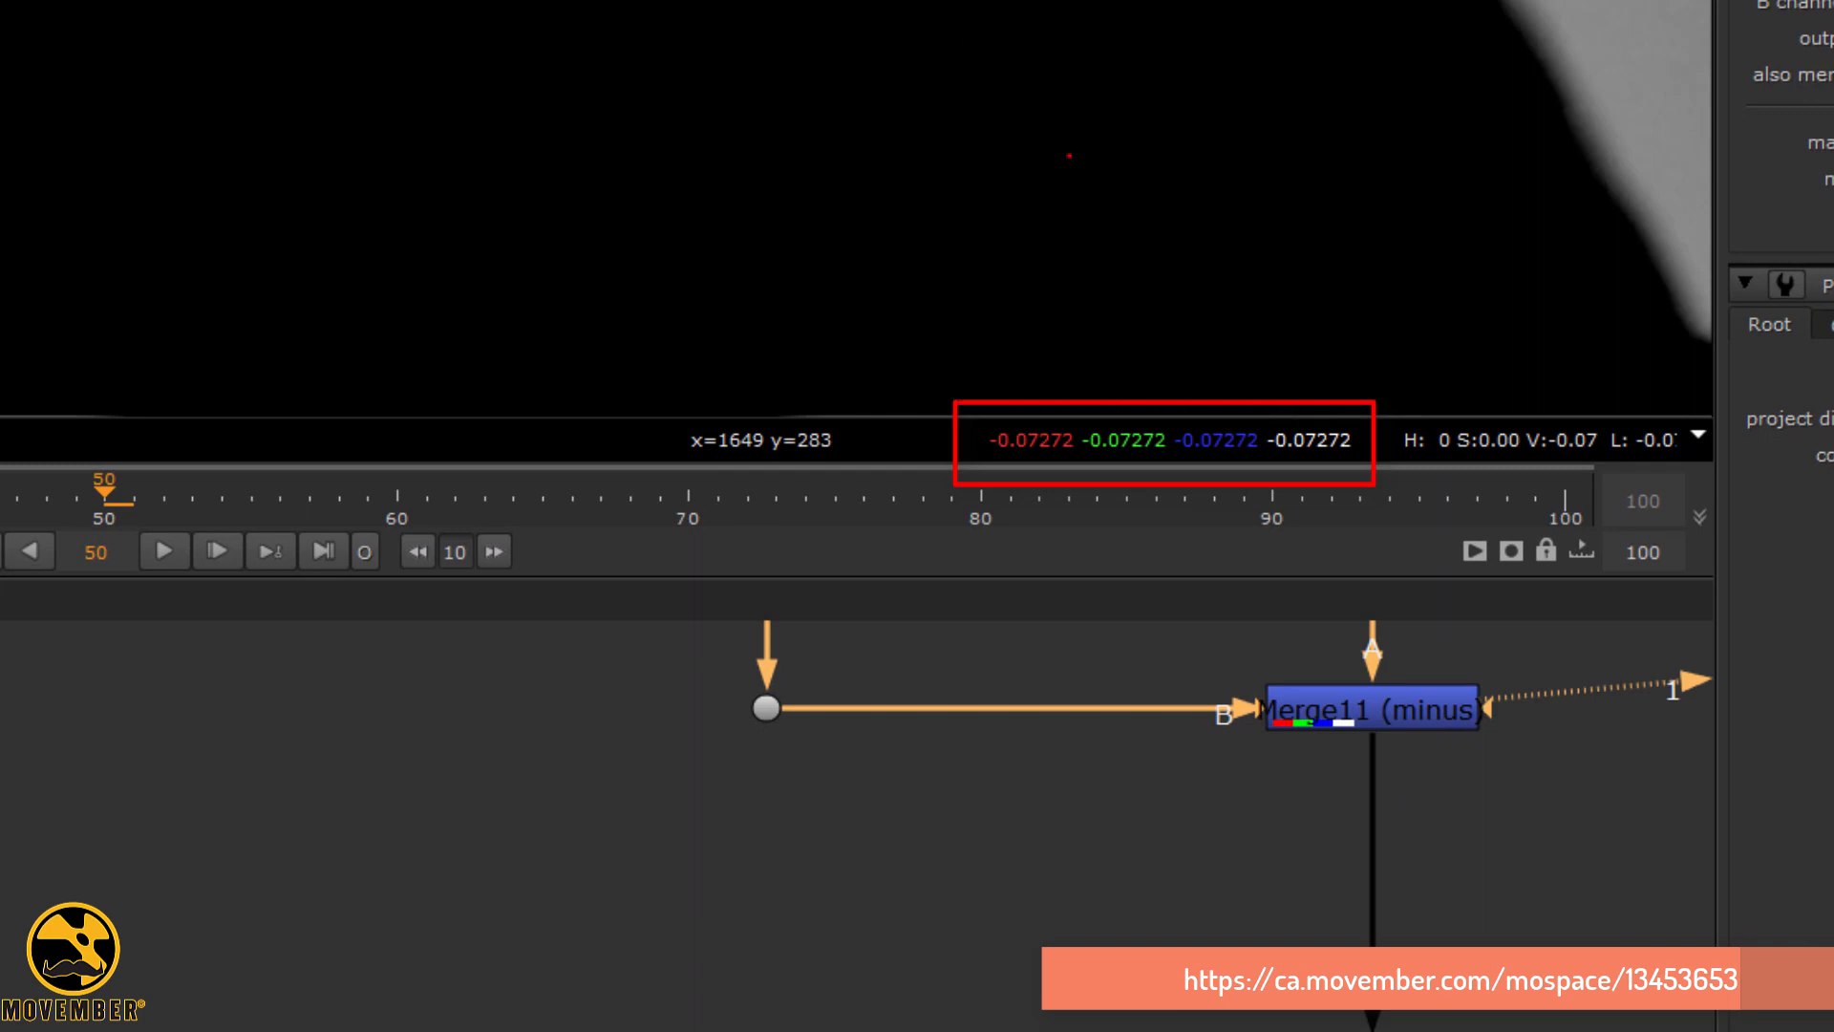
pyautogui.keyDown('ctrl'); pyautogui.moveTo(689, 160); pyautogui.dragTo(791, 1); pyautogui.keyUp('ctrl')
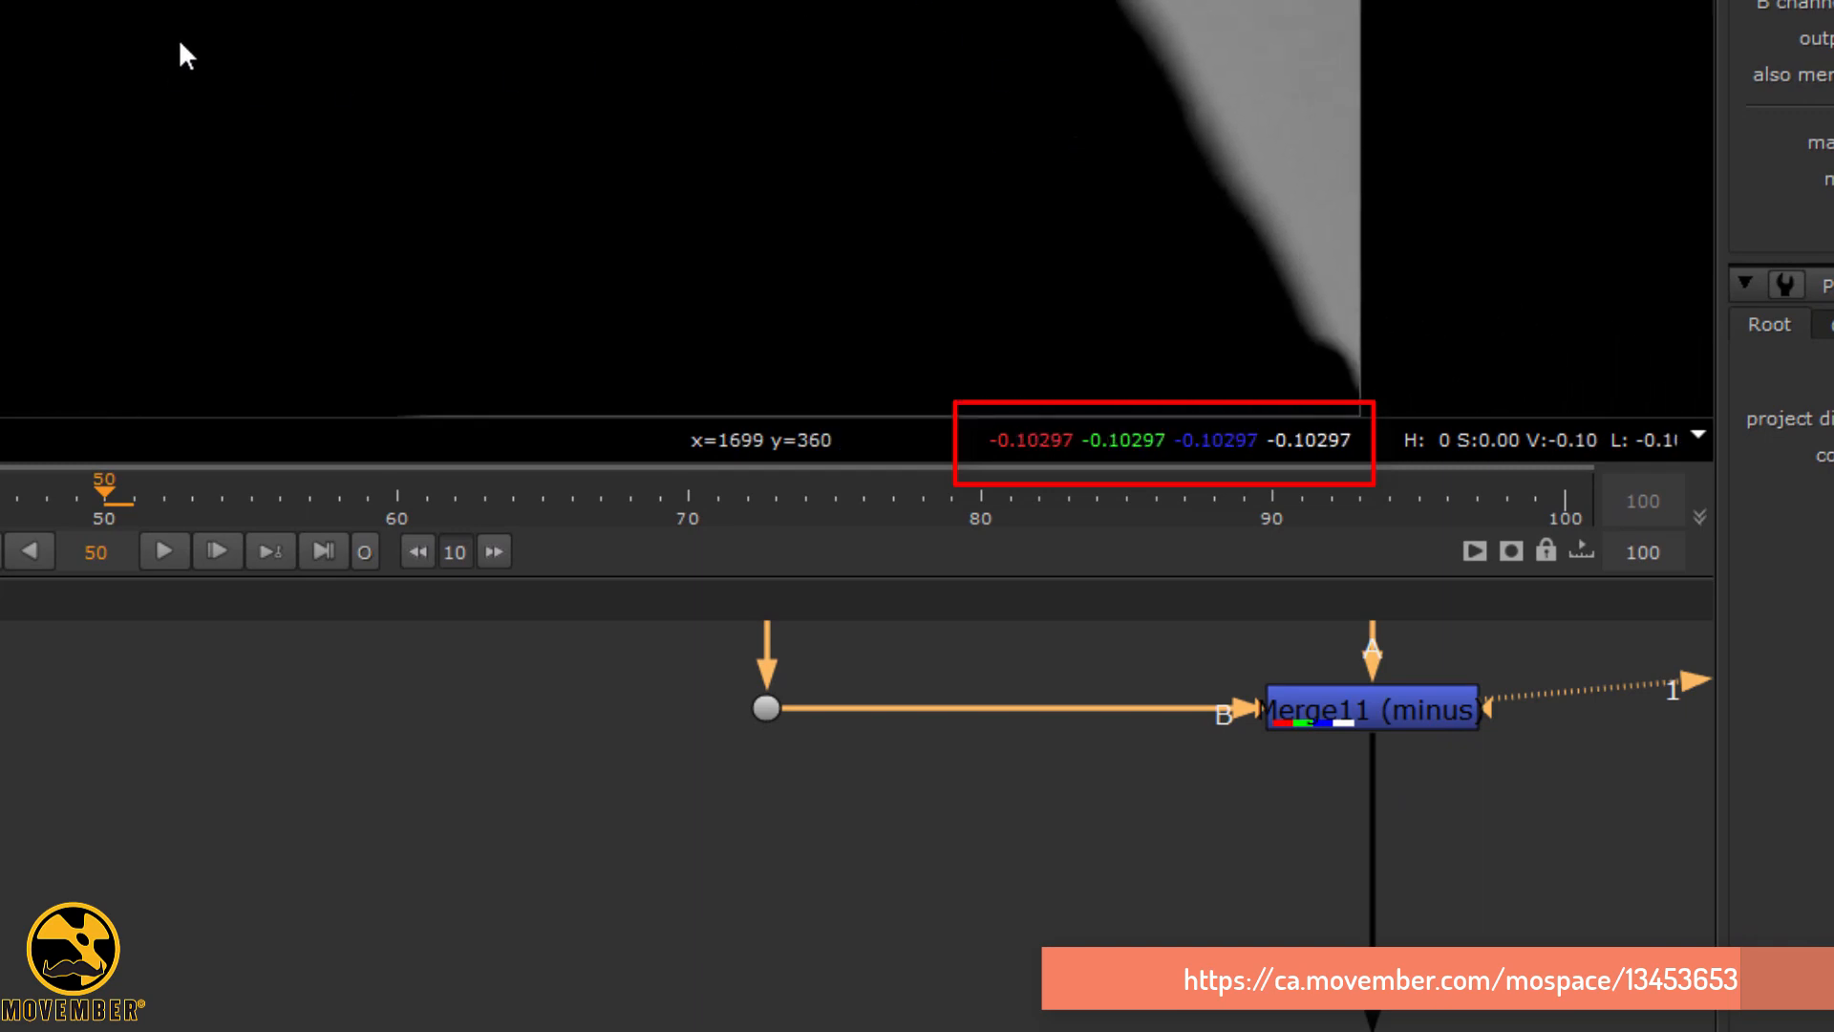
pyautogui.moveTo(195, 23); pyautogui.dragTo(203, 1, button='middle')
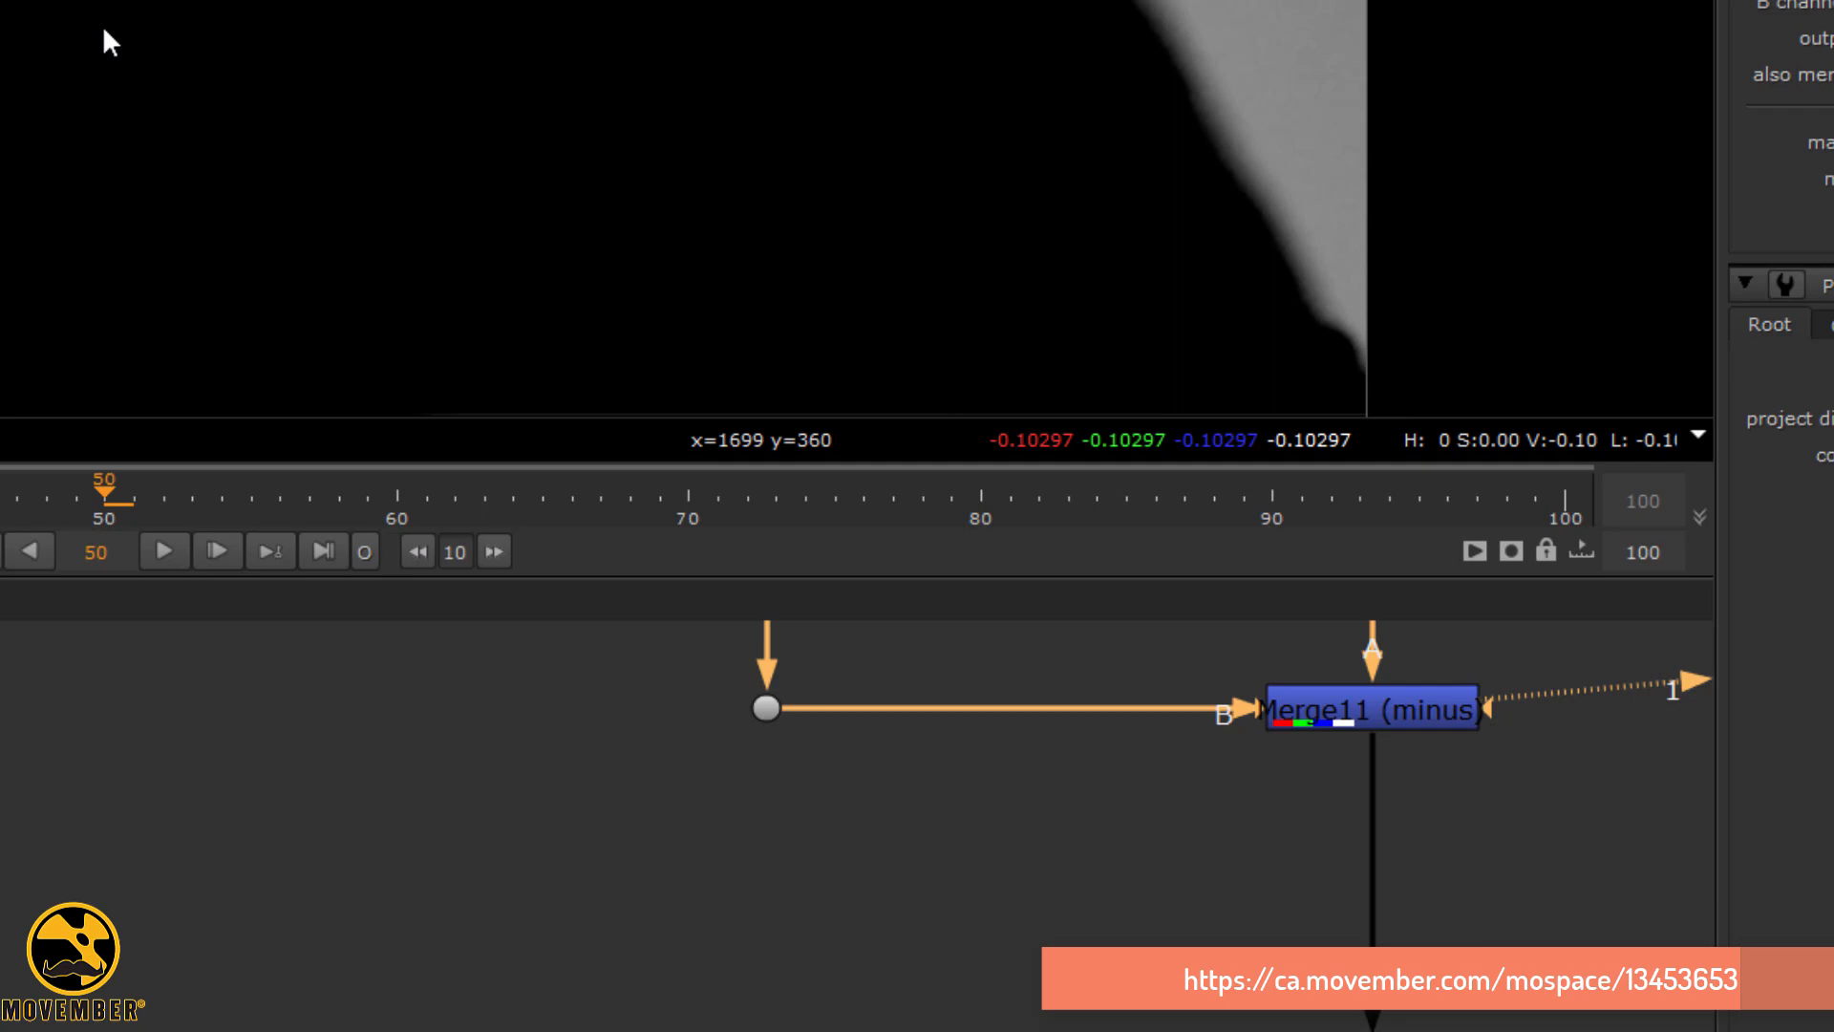
# Add a Clamp node between Merge11 (minus) and the dot below it, with maximum clamping disabled.
pyautogui.press('Tab')
pyautogui.write('cla')
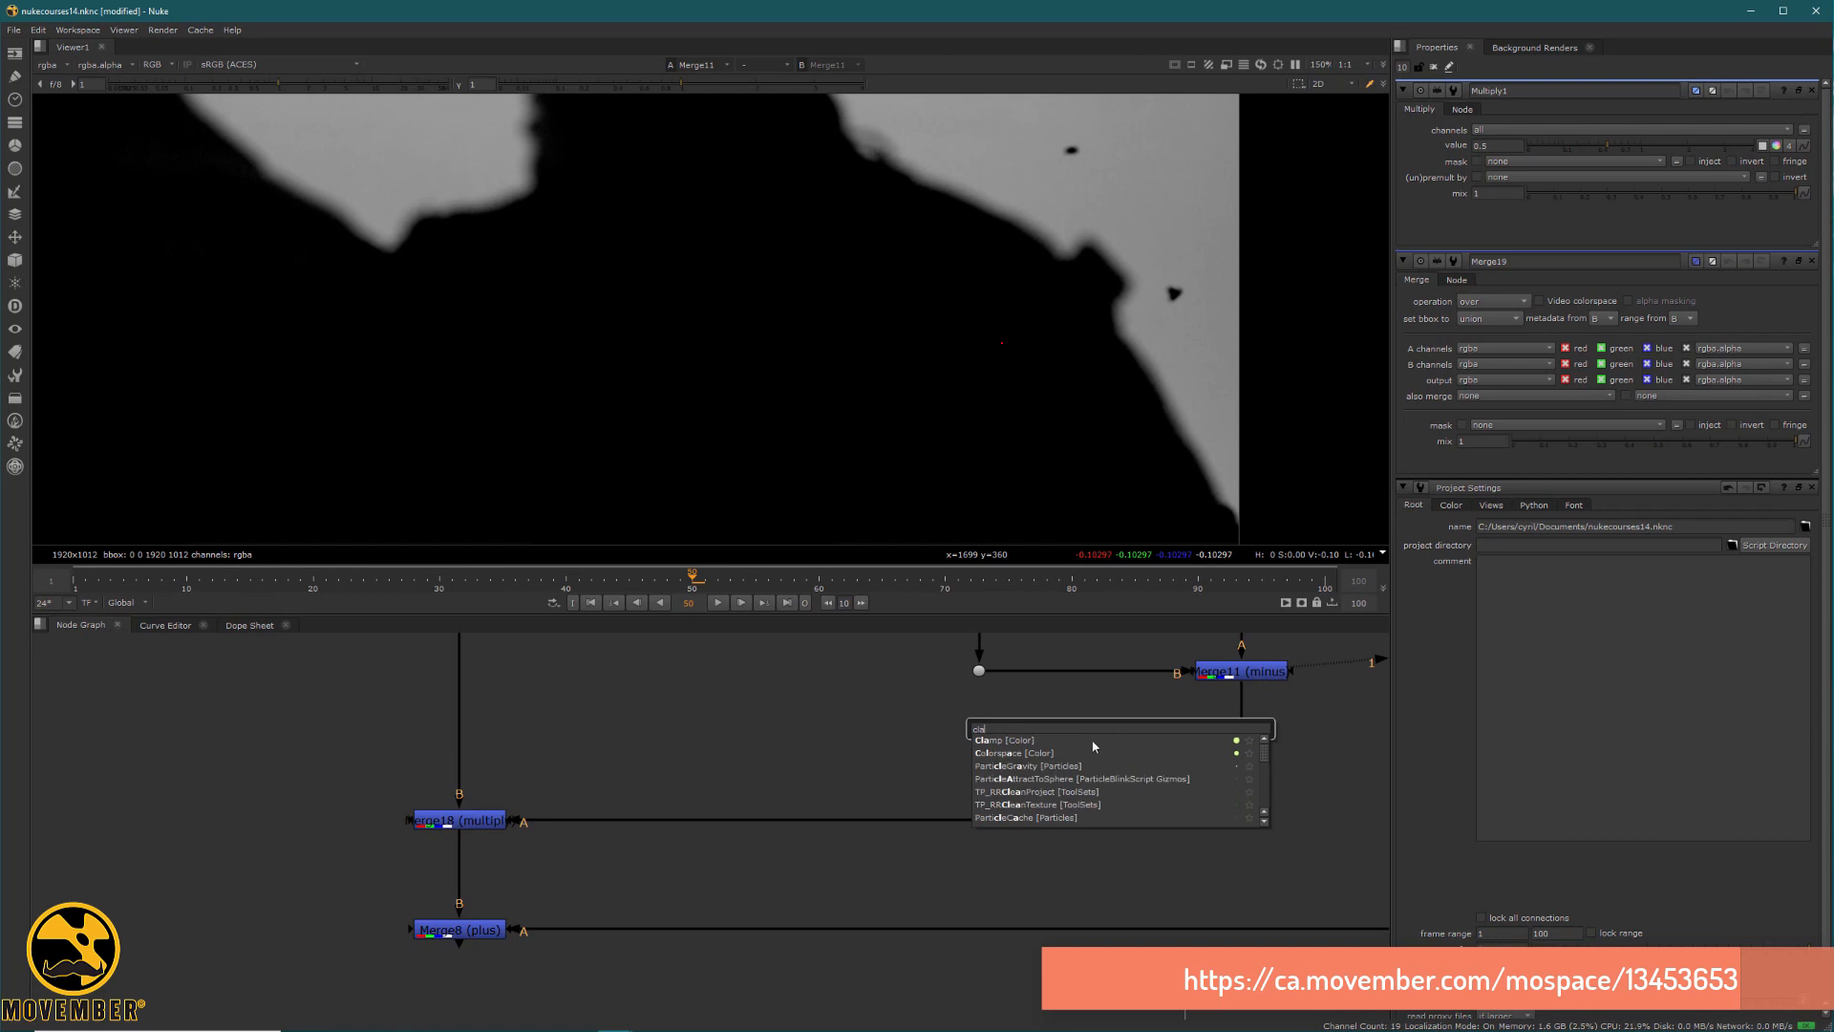
pyautogui.press('Return')
pyautogui.click(1271, 755)
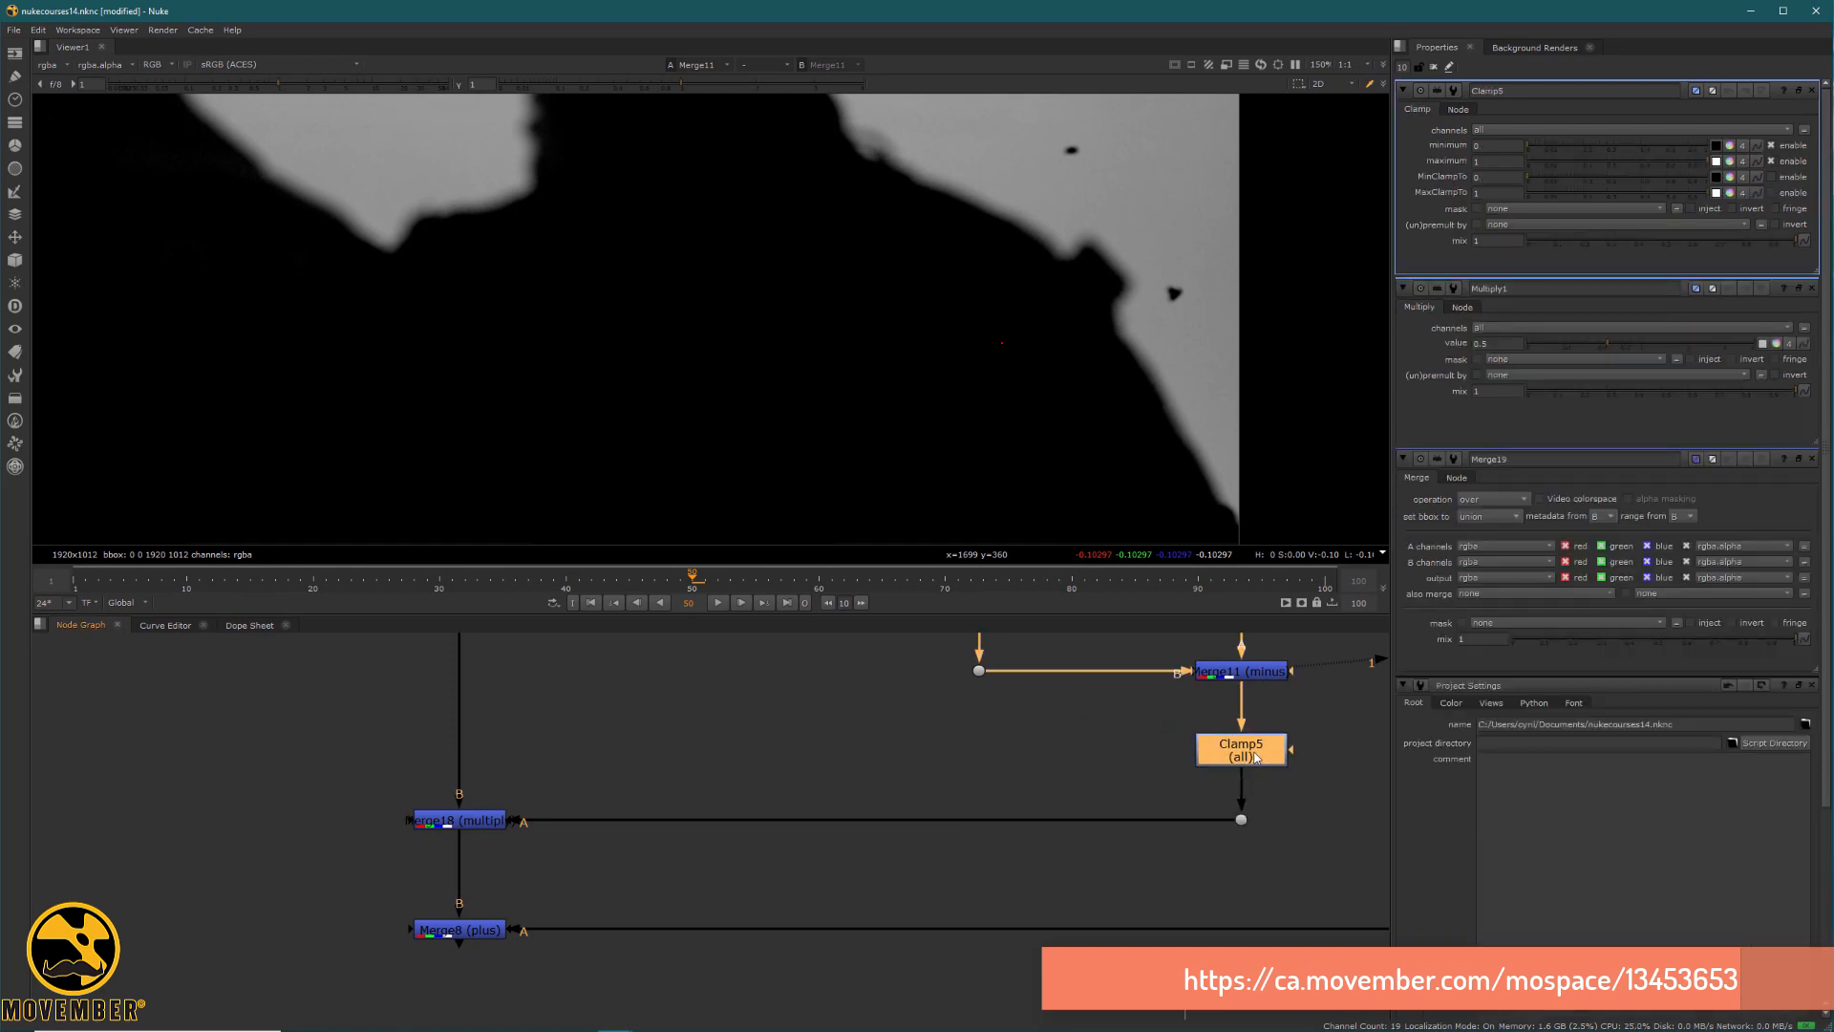
pyautogui.click(1772, 160)
# View the Clamp5 matte, then check the full-frame Merge8 (plus) composite.
pyautogui.press('1')
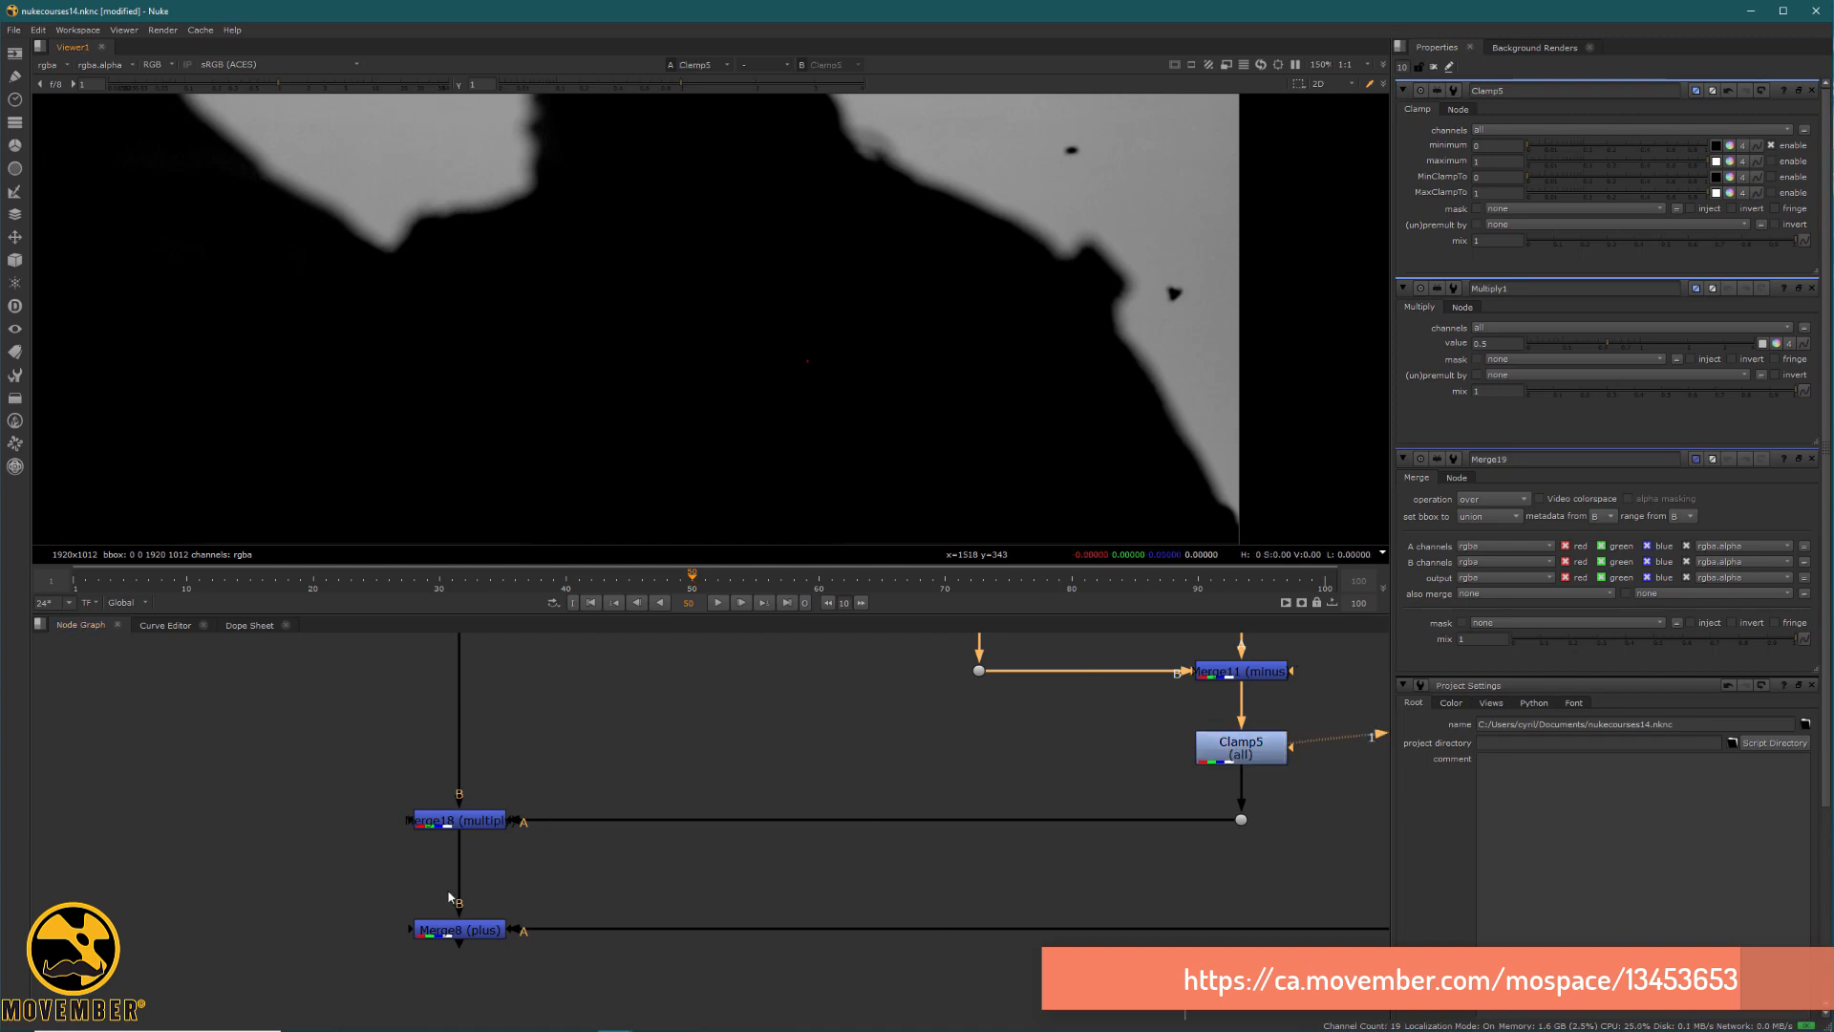
pyautogui.click(459, 928)
pyautogui.press('1')
pyautogui.scroll(-6, 725, 388)
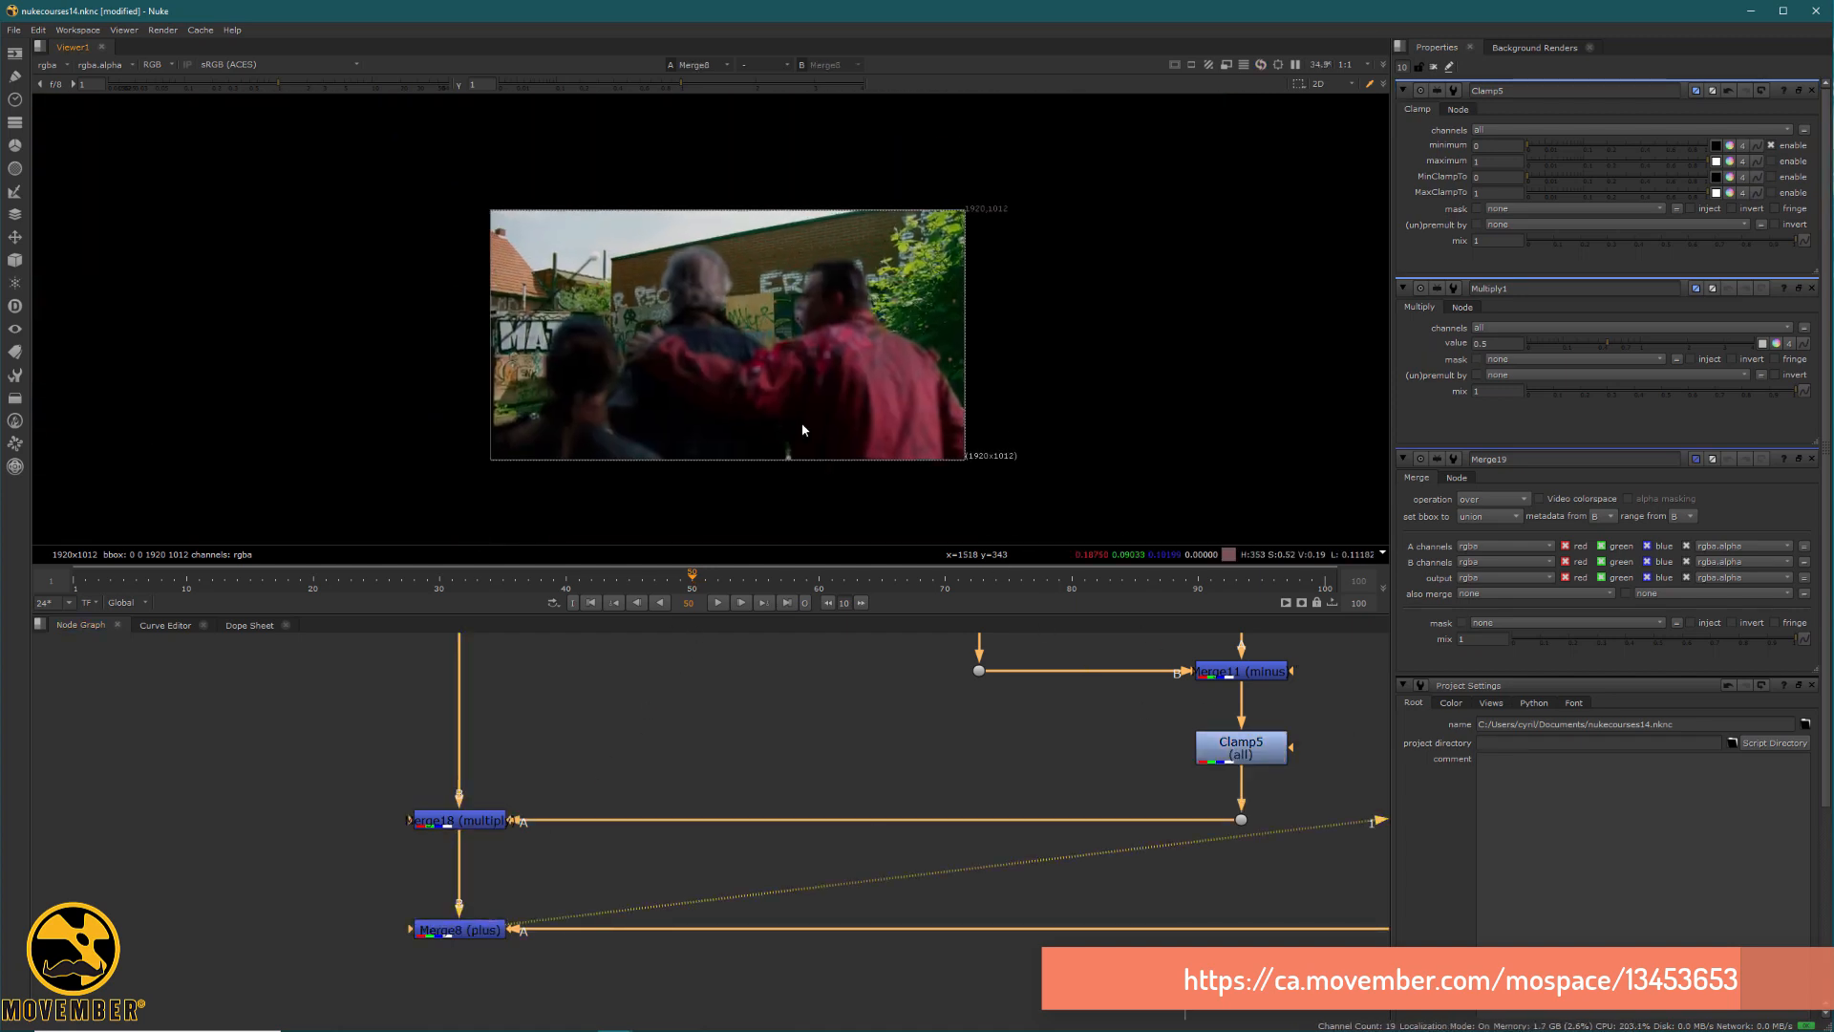
# Examine the Merge8 (plus) composite up close around the people's hair, the red jacket edges and the foliage.
pyautogui.scroll(2, 800, 424)
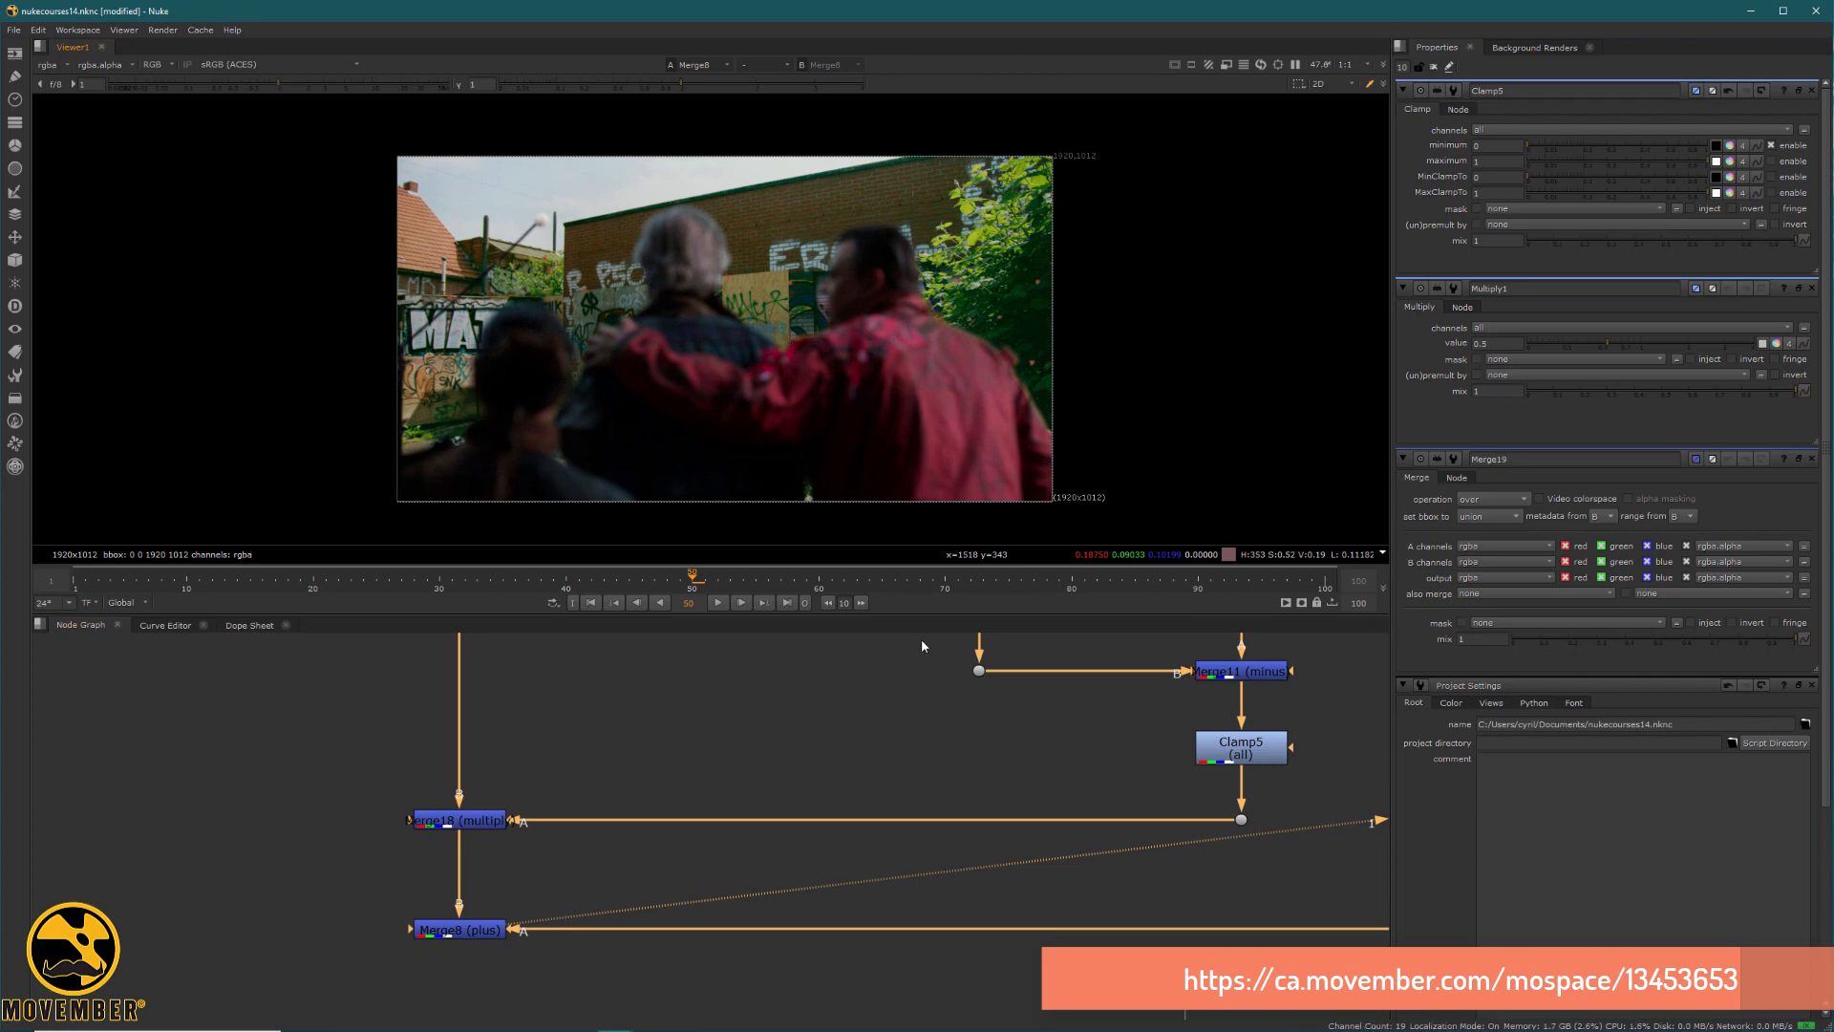
pyautogui.scroll(6, 742, 250)
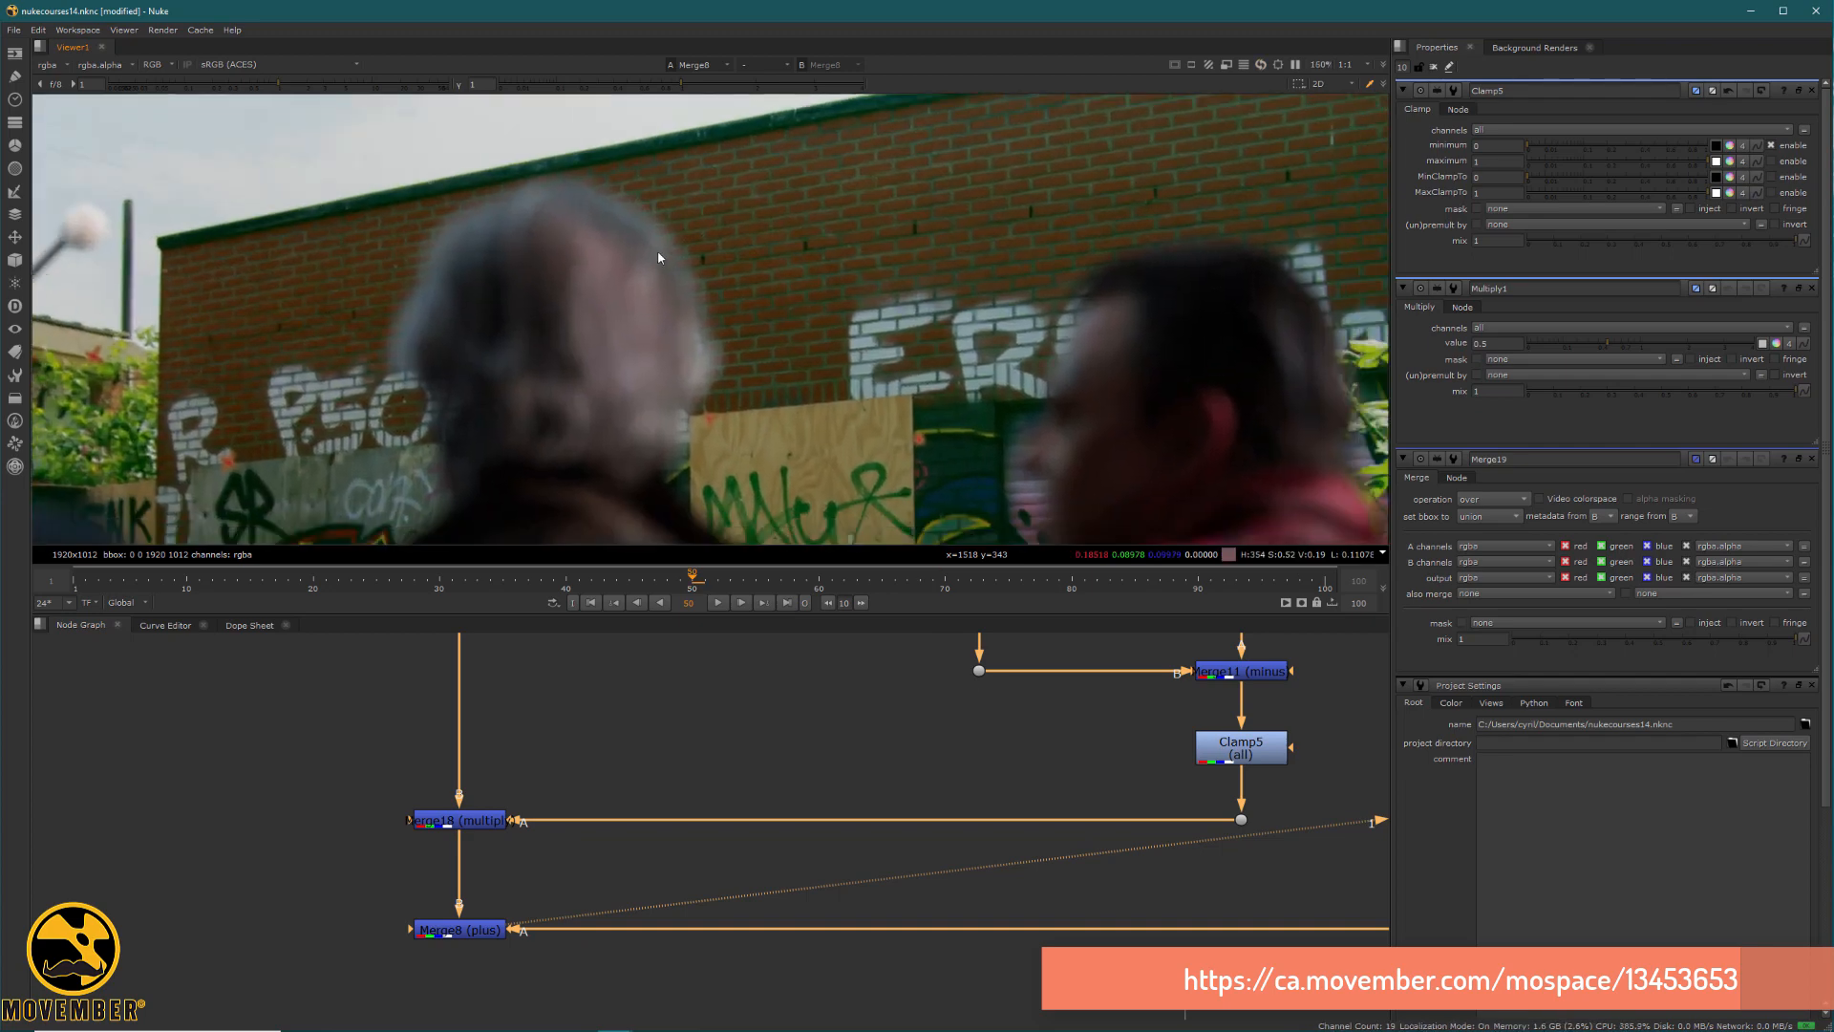
pyautogui.moveTo(1159, 189); pyautogui.dragTo(988, 183, button='middle')
pyautogui.moveTo(1067, 528); pyautogui.dragTo(986, 405, button='middle')
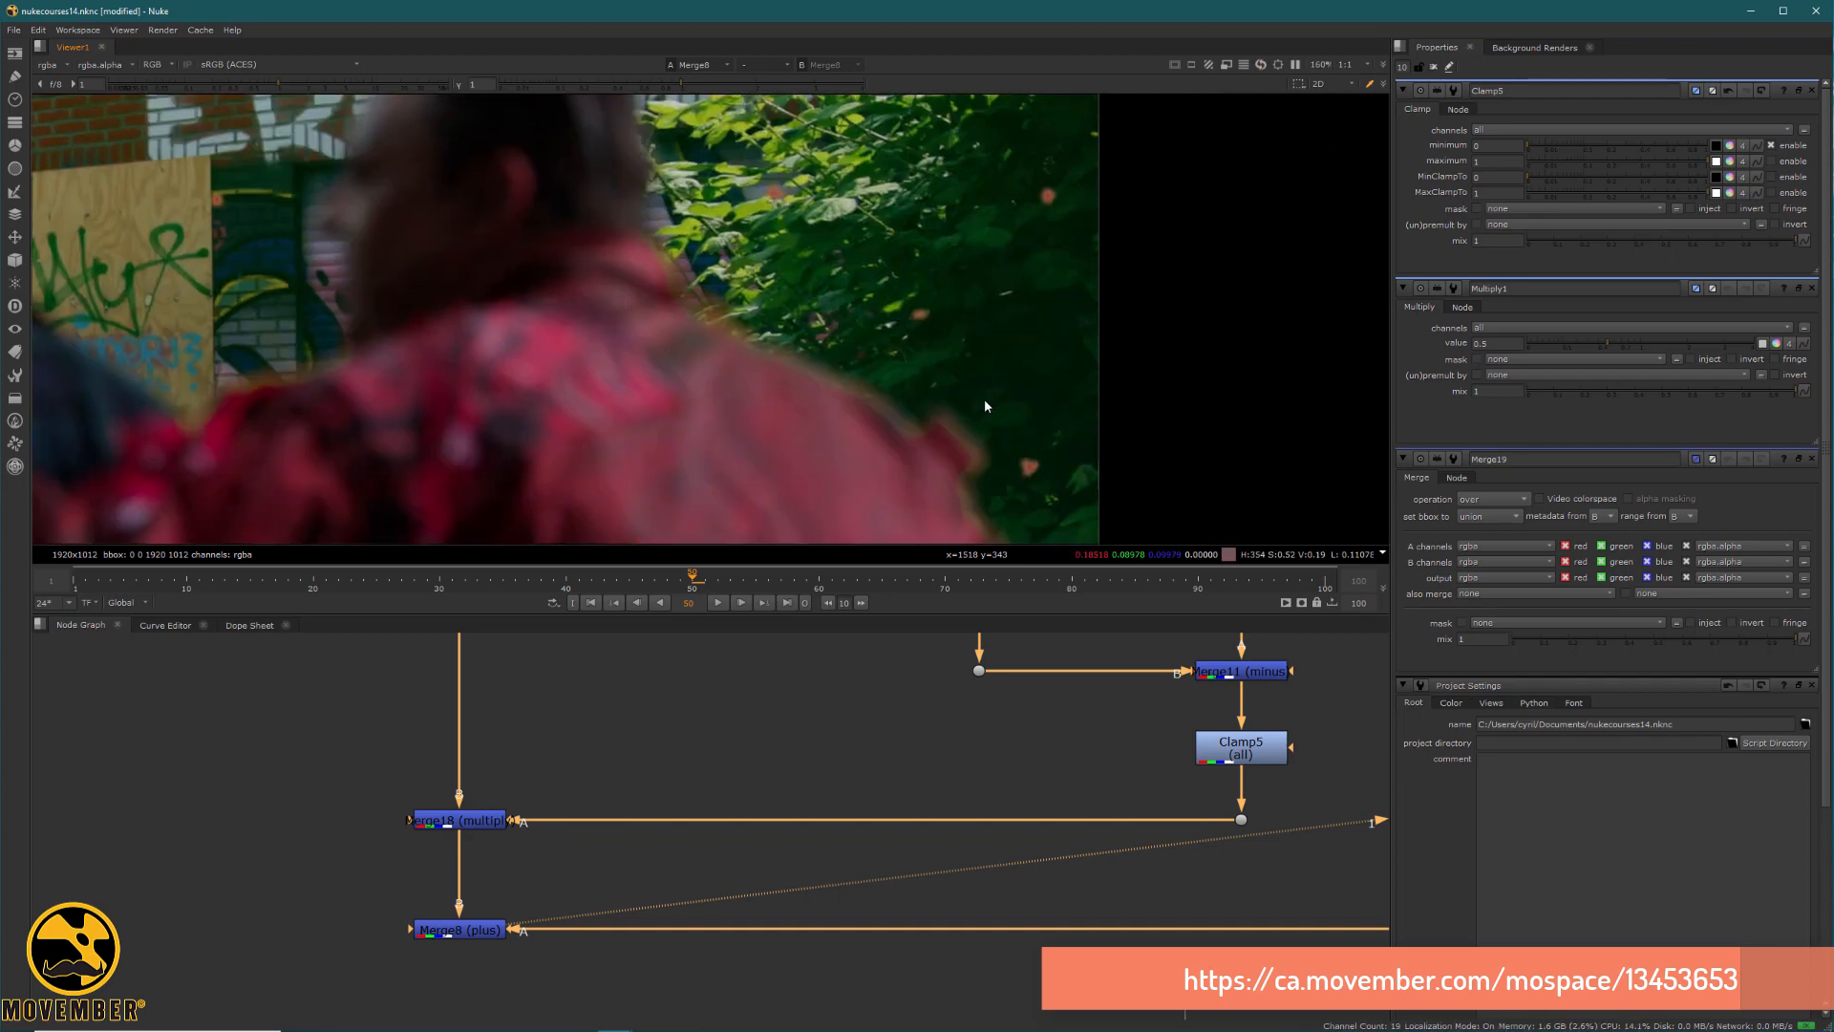
pyautogui.moveTo(651, 318); pyautogui.dragTo(1013, 337, button='middle')
pyautogui.moveTo(575, 340); pyautogui.dragTo(903, 460, button='middle')
pyautogui.moveTo(558, 389); pyautogui.dragTo(940, 182, button='middle')
pyautogui.moveTo(462, 371); pyautogui.dragTo(570, 225, button='middle')
pyautogui.scroll(-5, 558, 386)
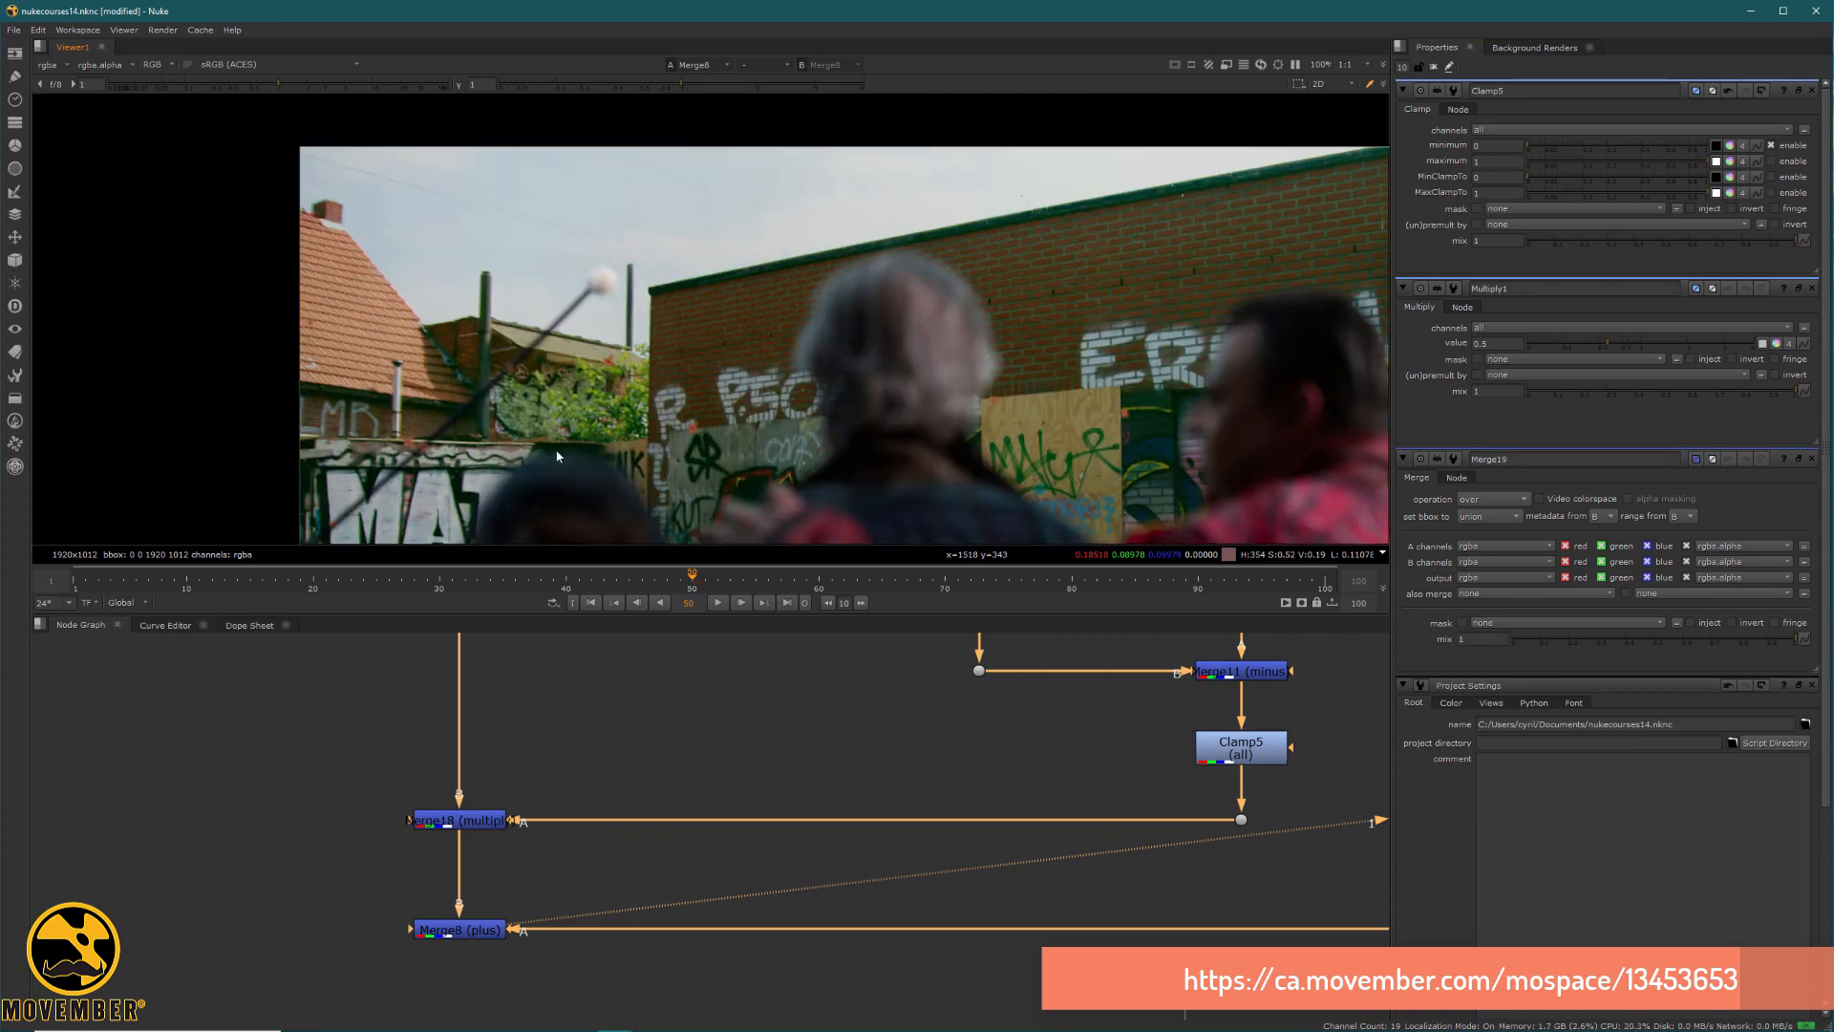
# Delete the unconnected Merge node above the red, blue and green channel nodes.
pyautogui.scroll(-6, 688, 745)
pyautogui.scroll(3, 671, 827)
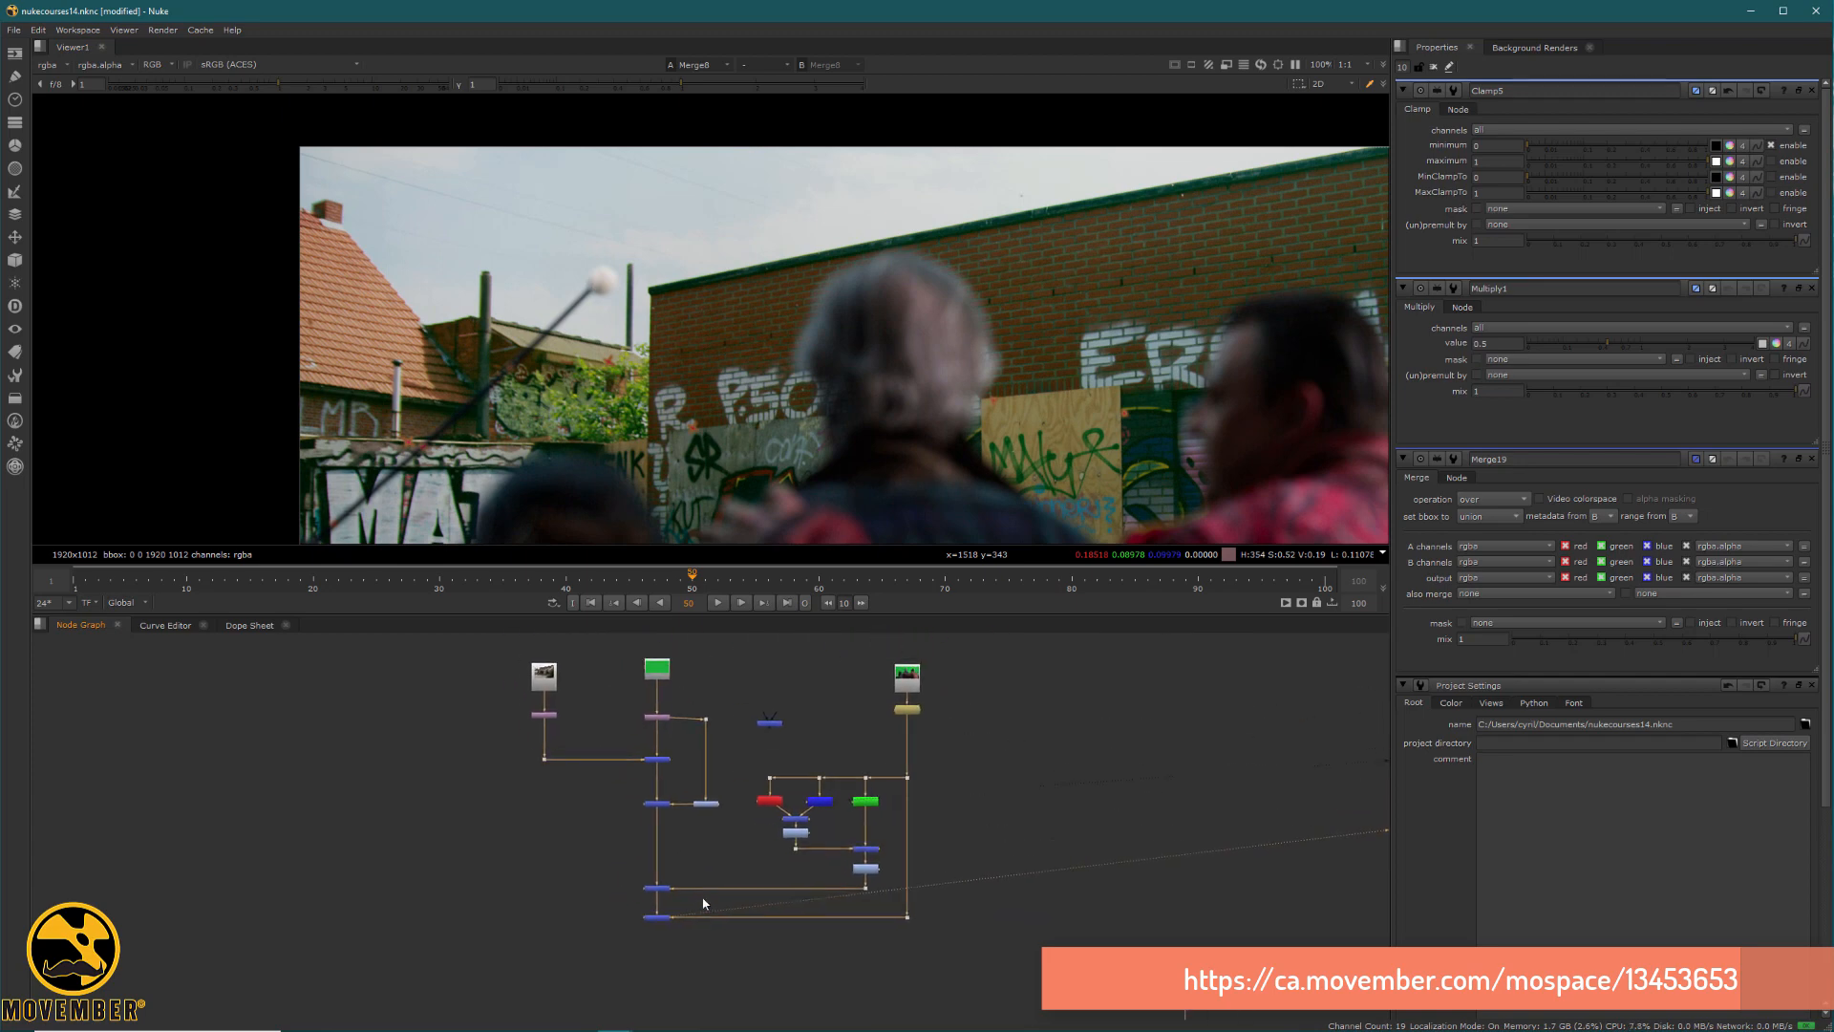
pyautogui.moveTo(750, 702); pyautogui.dragTo(819, 762)
pyautogui.press('Delete')
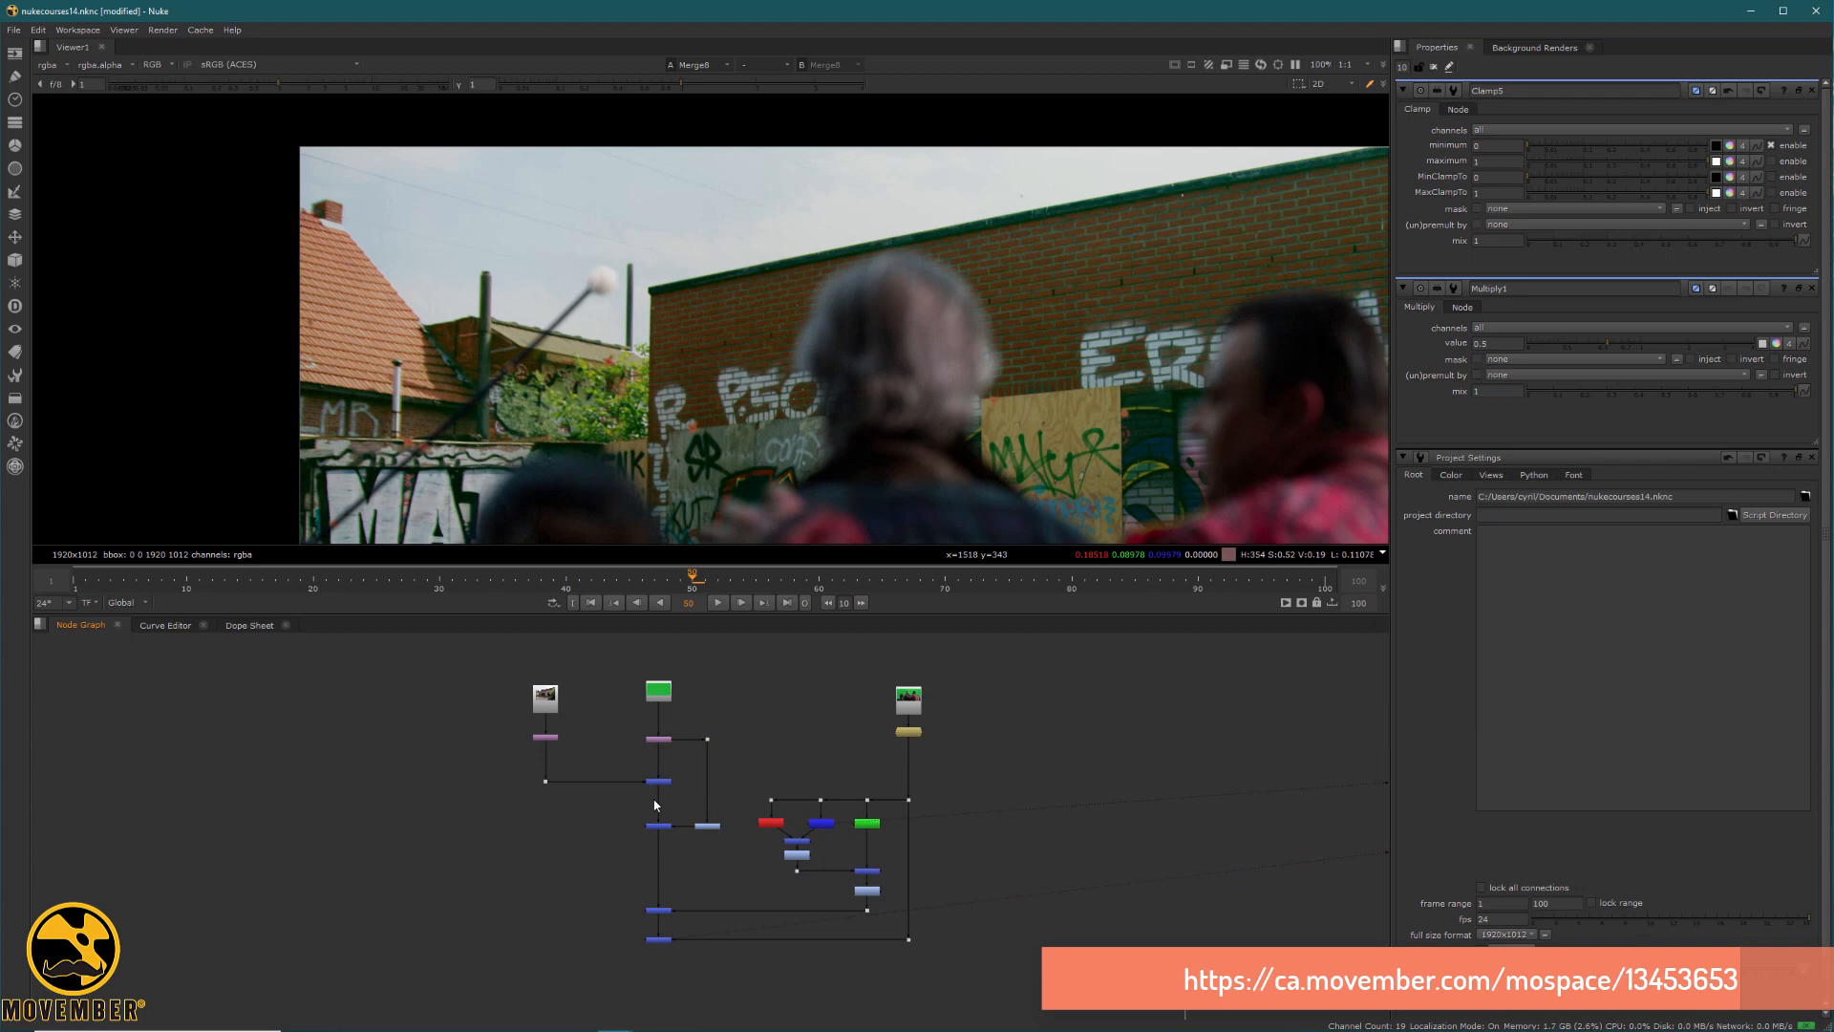
# Go to the pair of larger keying node trees and view the FrameHold2 green-screen plate.
pyautogui.moveTo(1190, 739); pyautogui.dragTo(105, 719, button='middle')
pyautogui.scroll(-3, 777, 806)
pyautogui.moveTo(819, 804); pyautogui.dragTo(343, 734, button='middle')
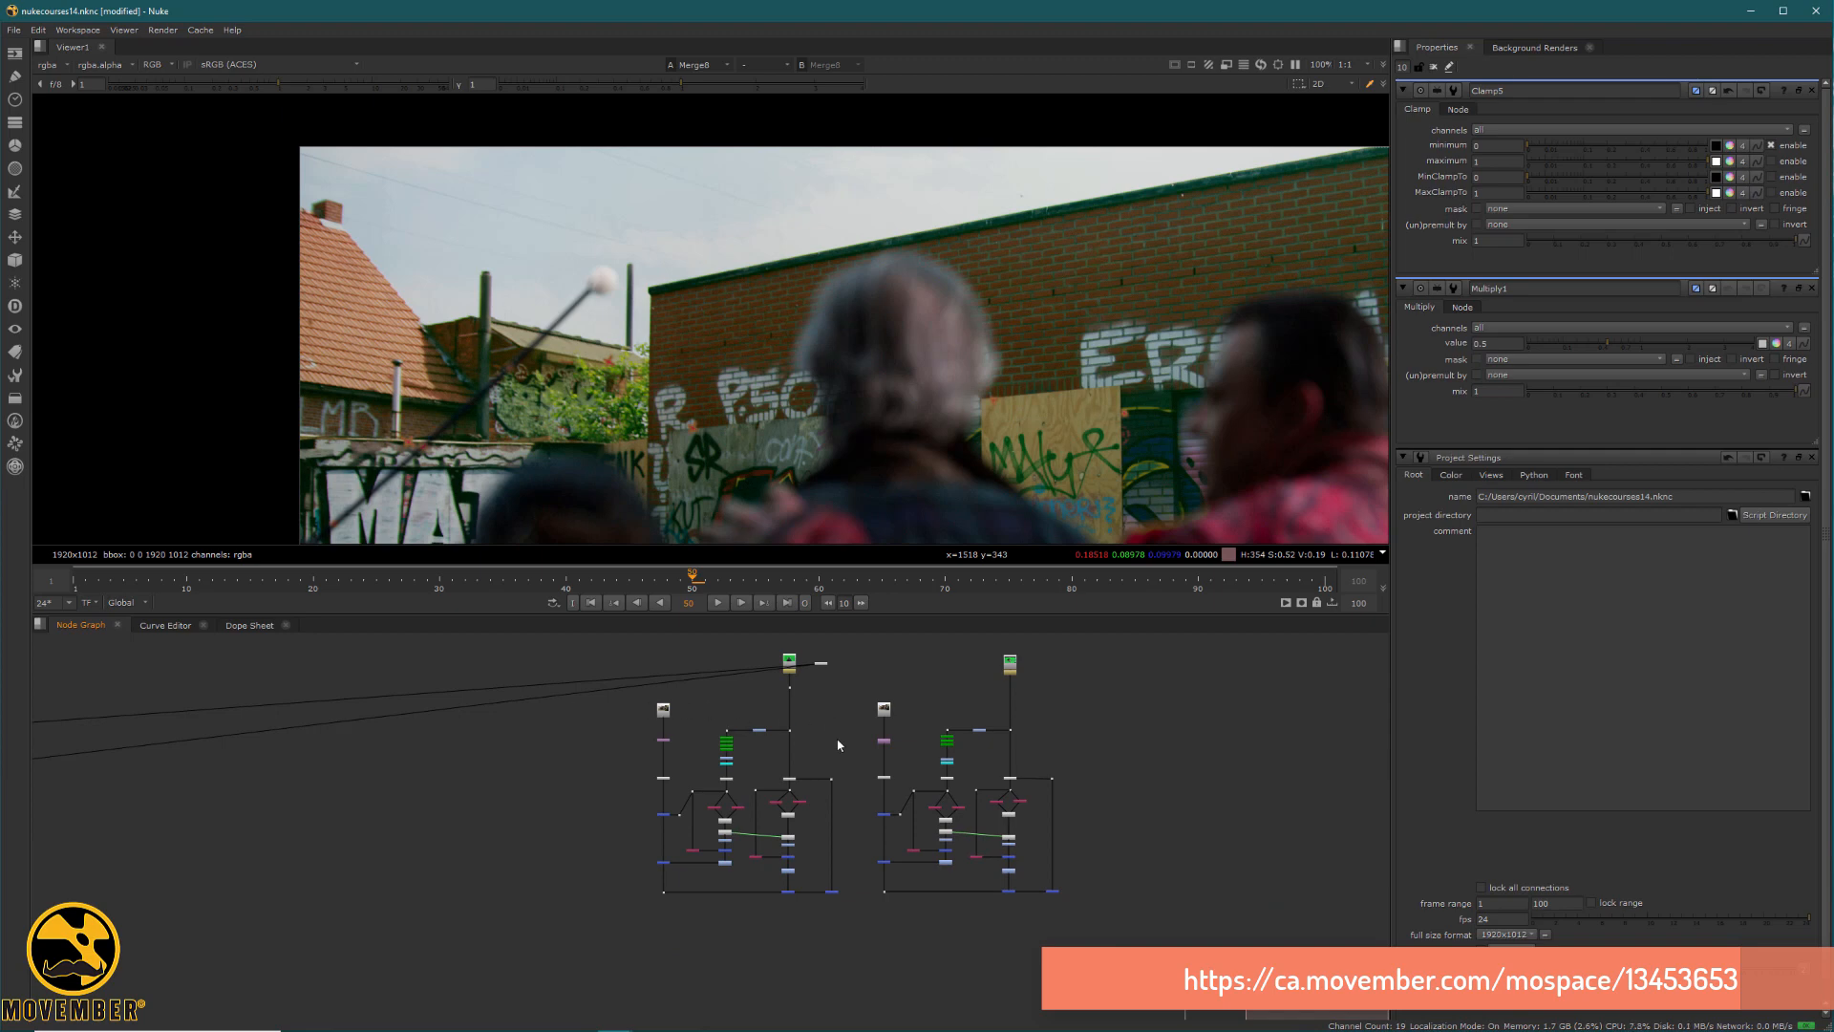
pyautogui.scroll(5, 839, 744)
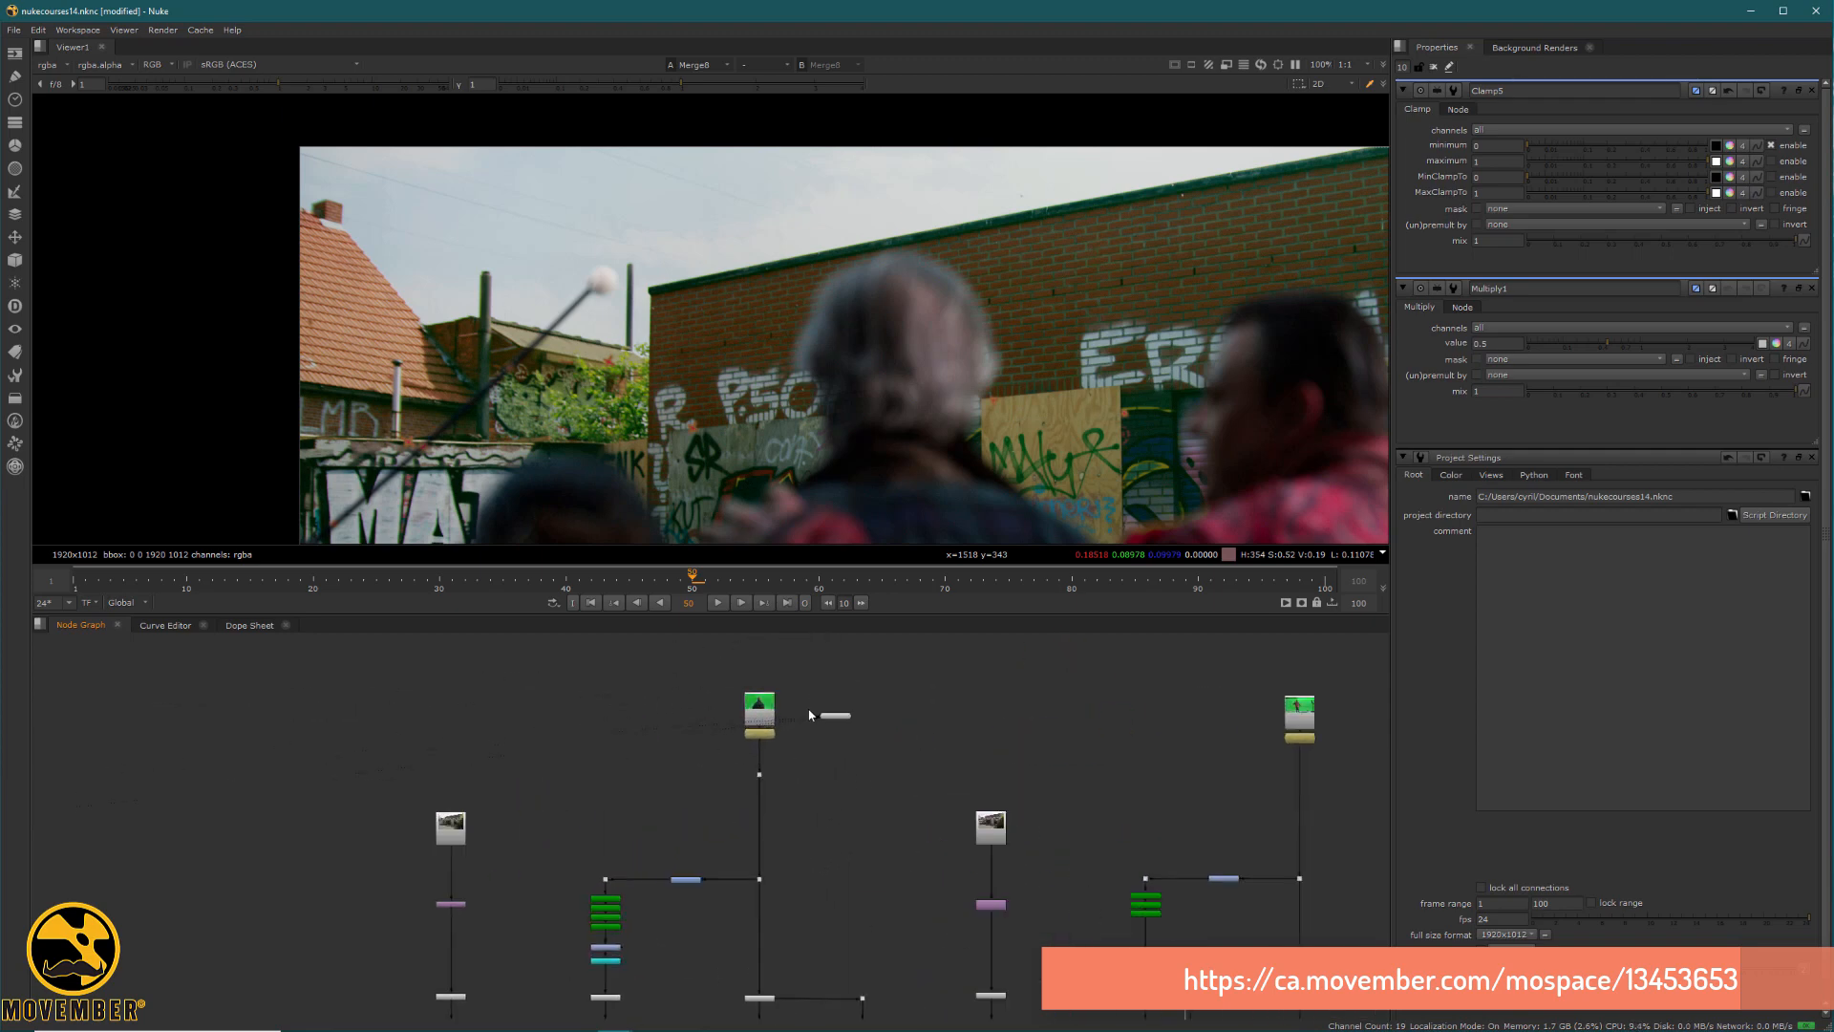
pyautogui.scroll(3, 785, 743)
pyautogui.moveTo(942, 855); pyautogui.dragTo(229, 784, button='middle')
pyautogui.scroll(-2, 731, 793)
pyautogui.moveTo(1024, 697); pyautogui.dragTo(1002, 758, button='middle')
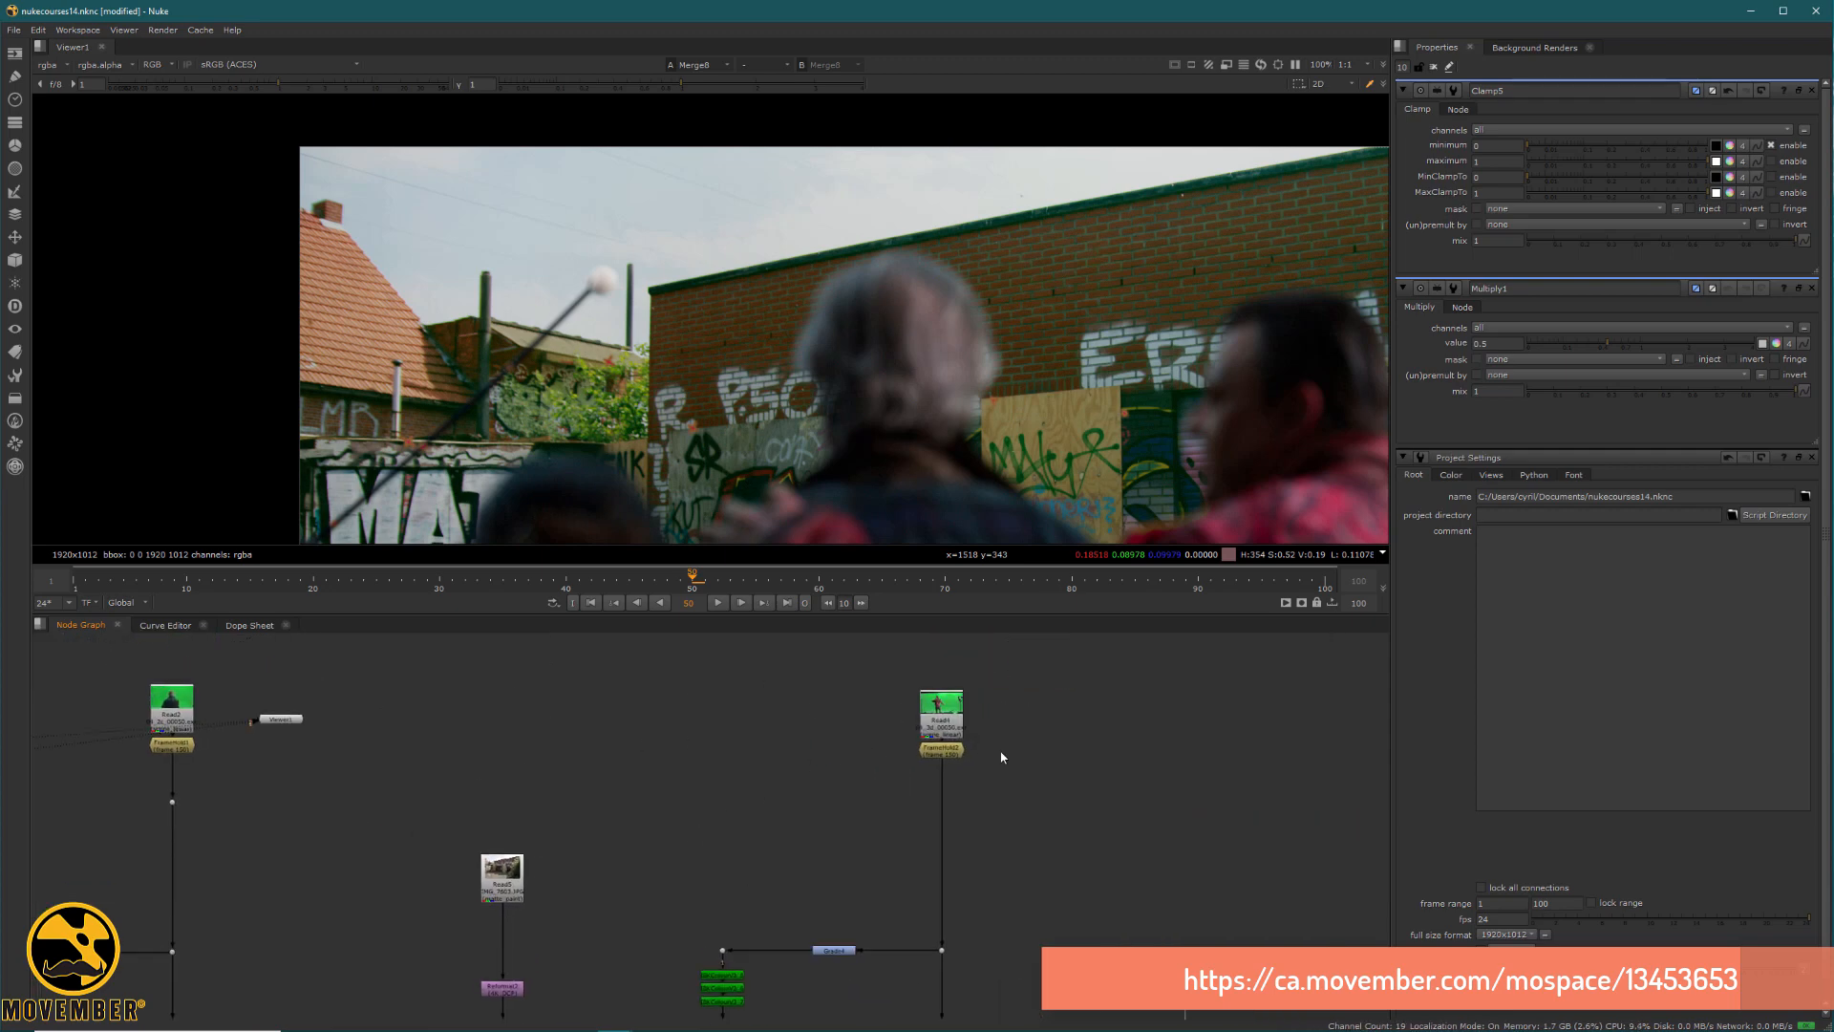
pyautogui.press('1')
# View the full-frame DiskCache2 clean plate, then the Reformat2 graffiti-wall background.
pyautogui.moveTo(881, 959); pyautogui.dragTo(810, 725, button='middle')
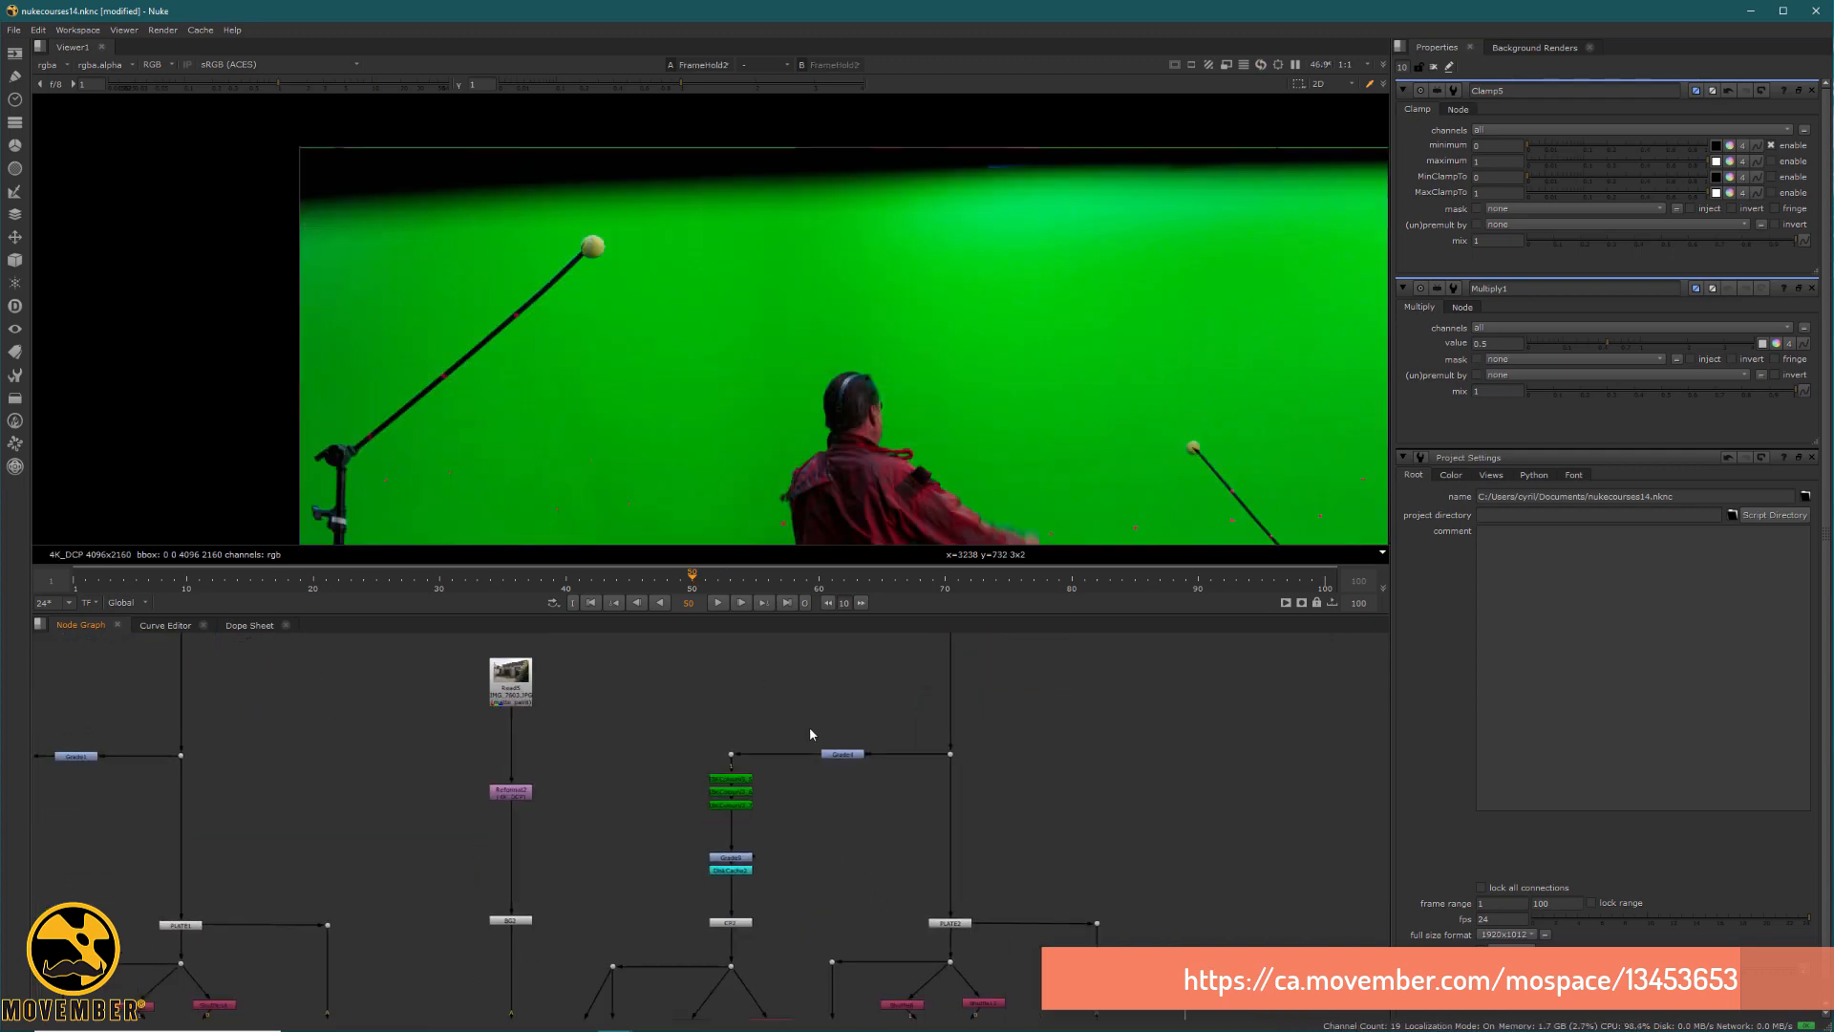
pyautogui.click(741, 871)
pyautogui.press('1')
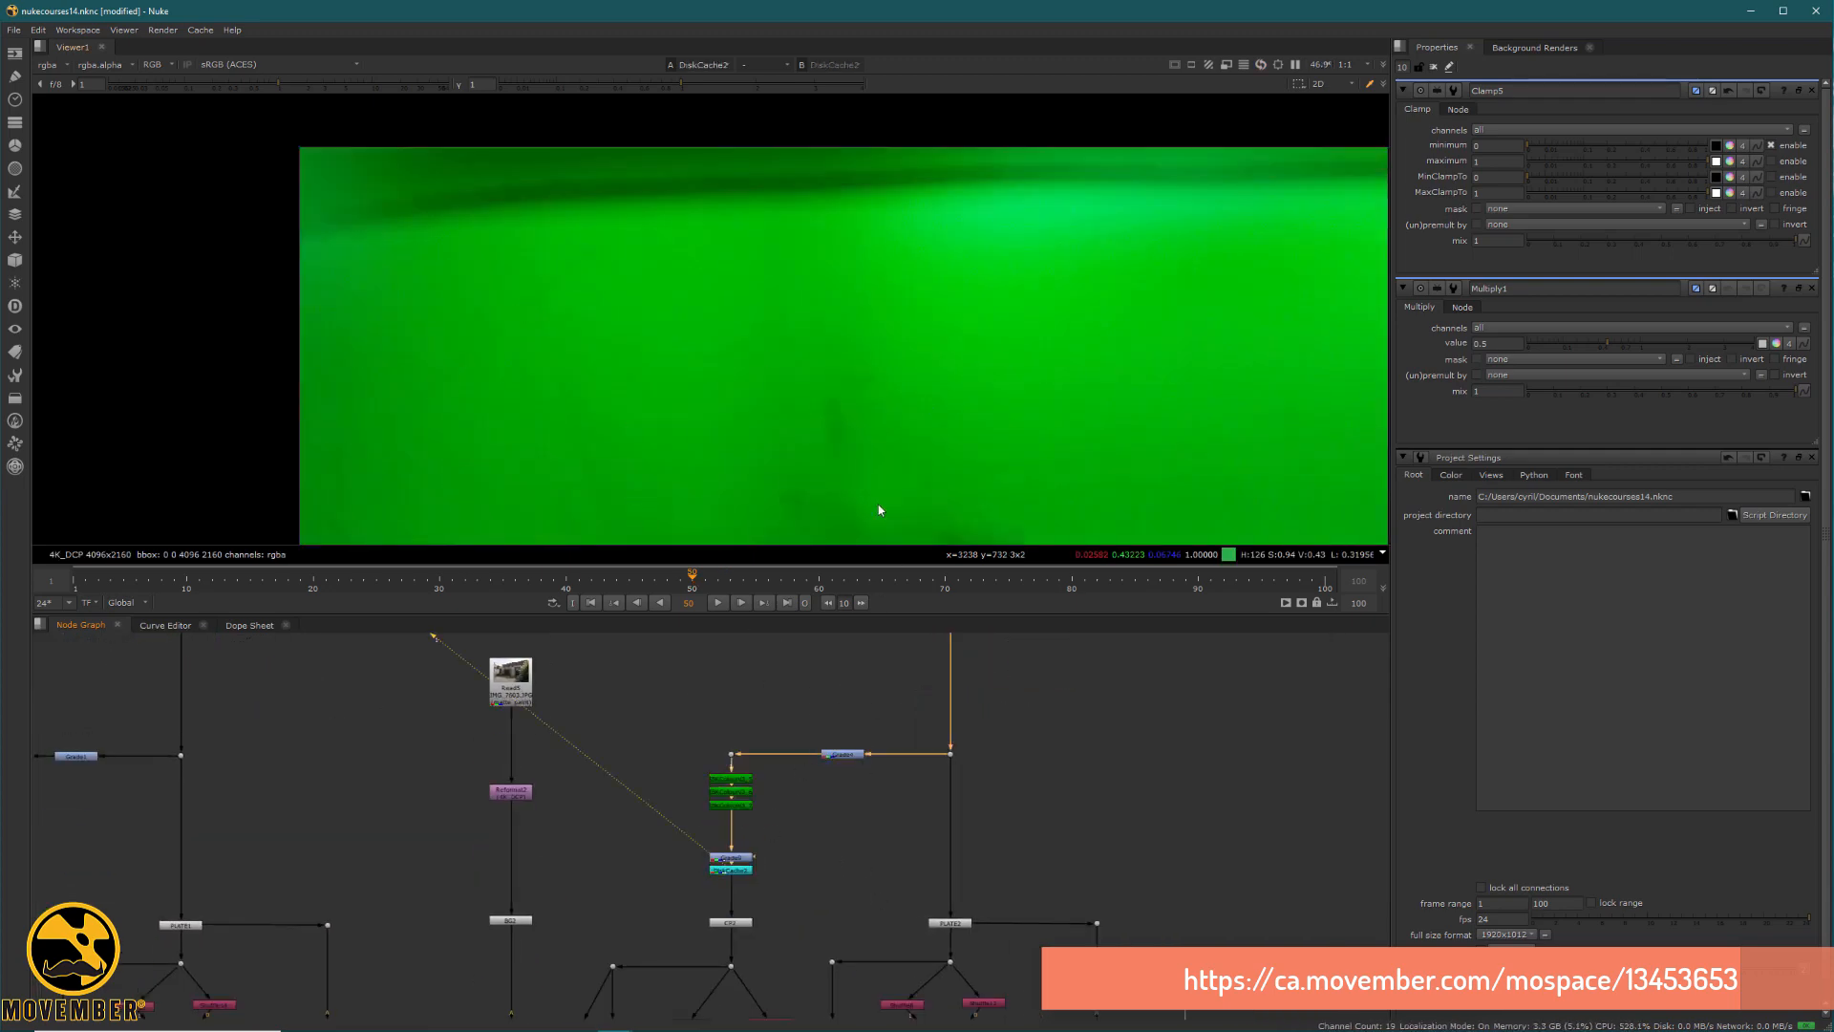
pyautogui.scroll(-3, 804, 409)
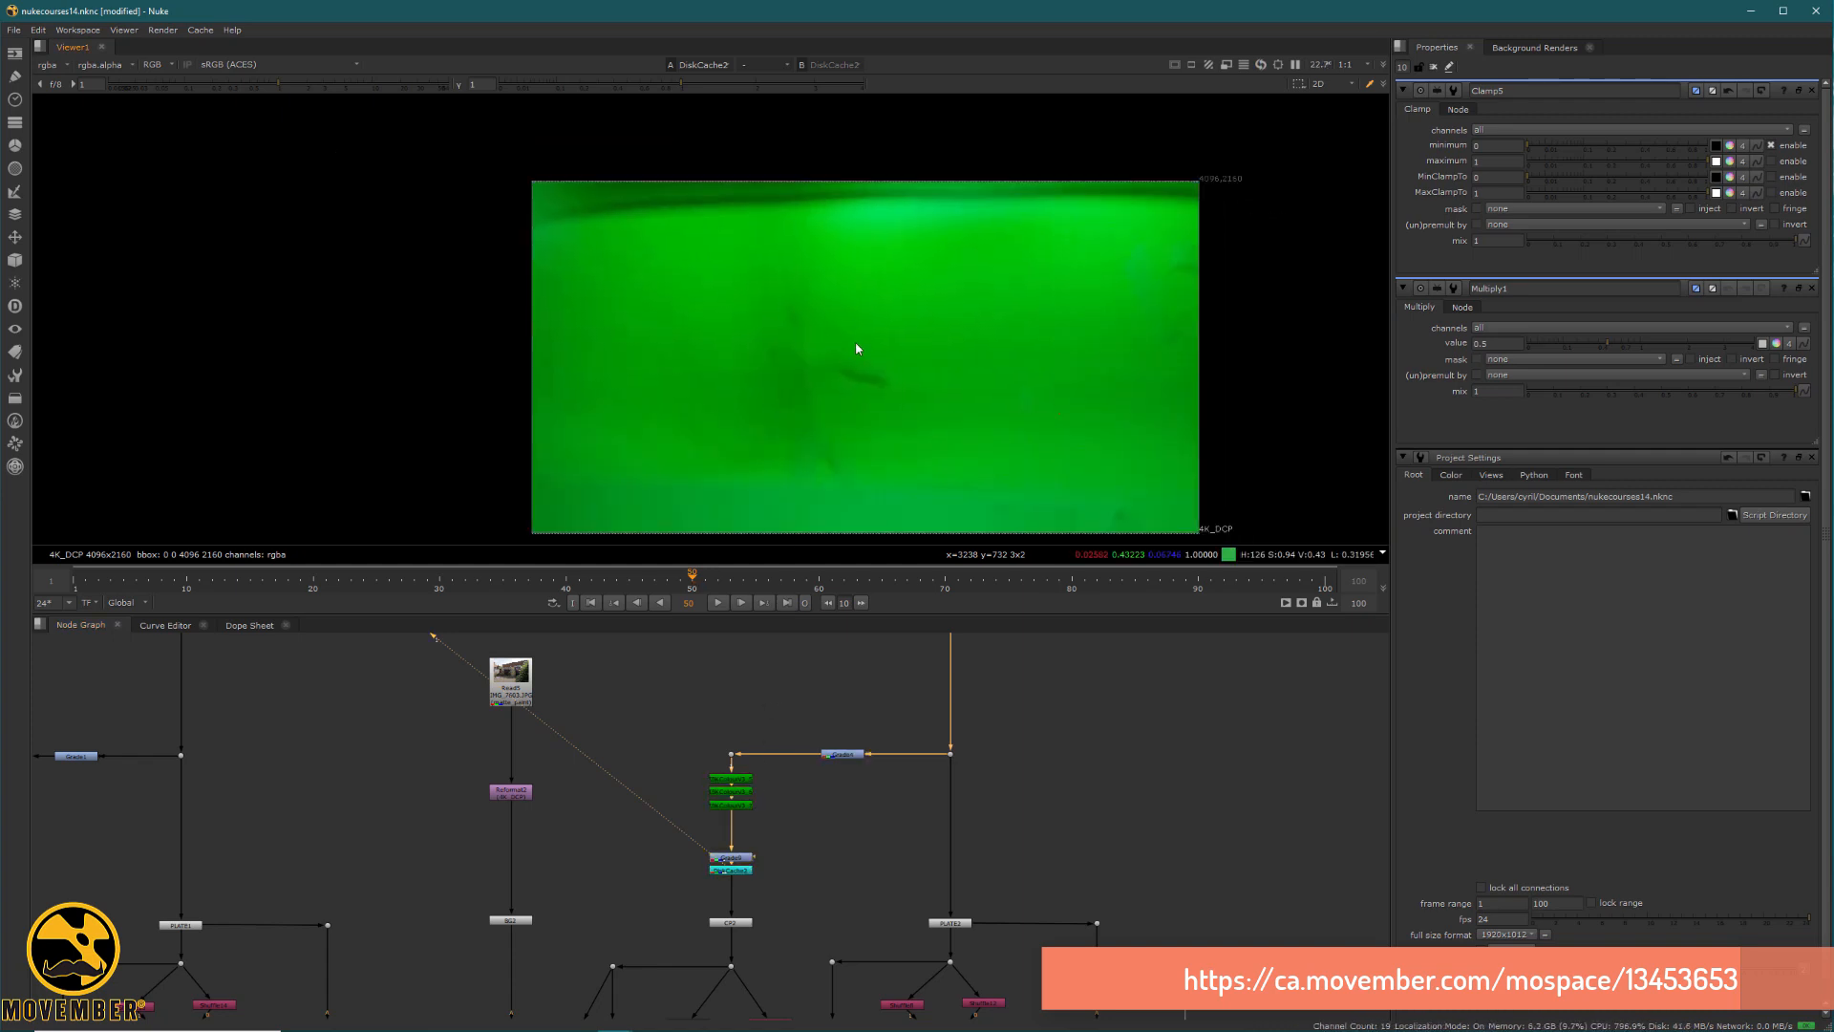
pyautogui.click(511, 791)
pyautogui.press('1')
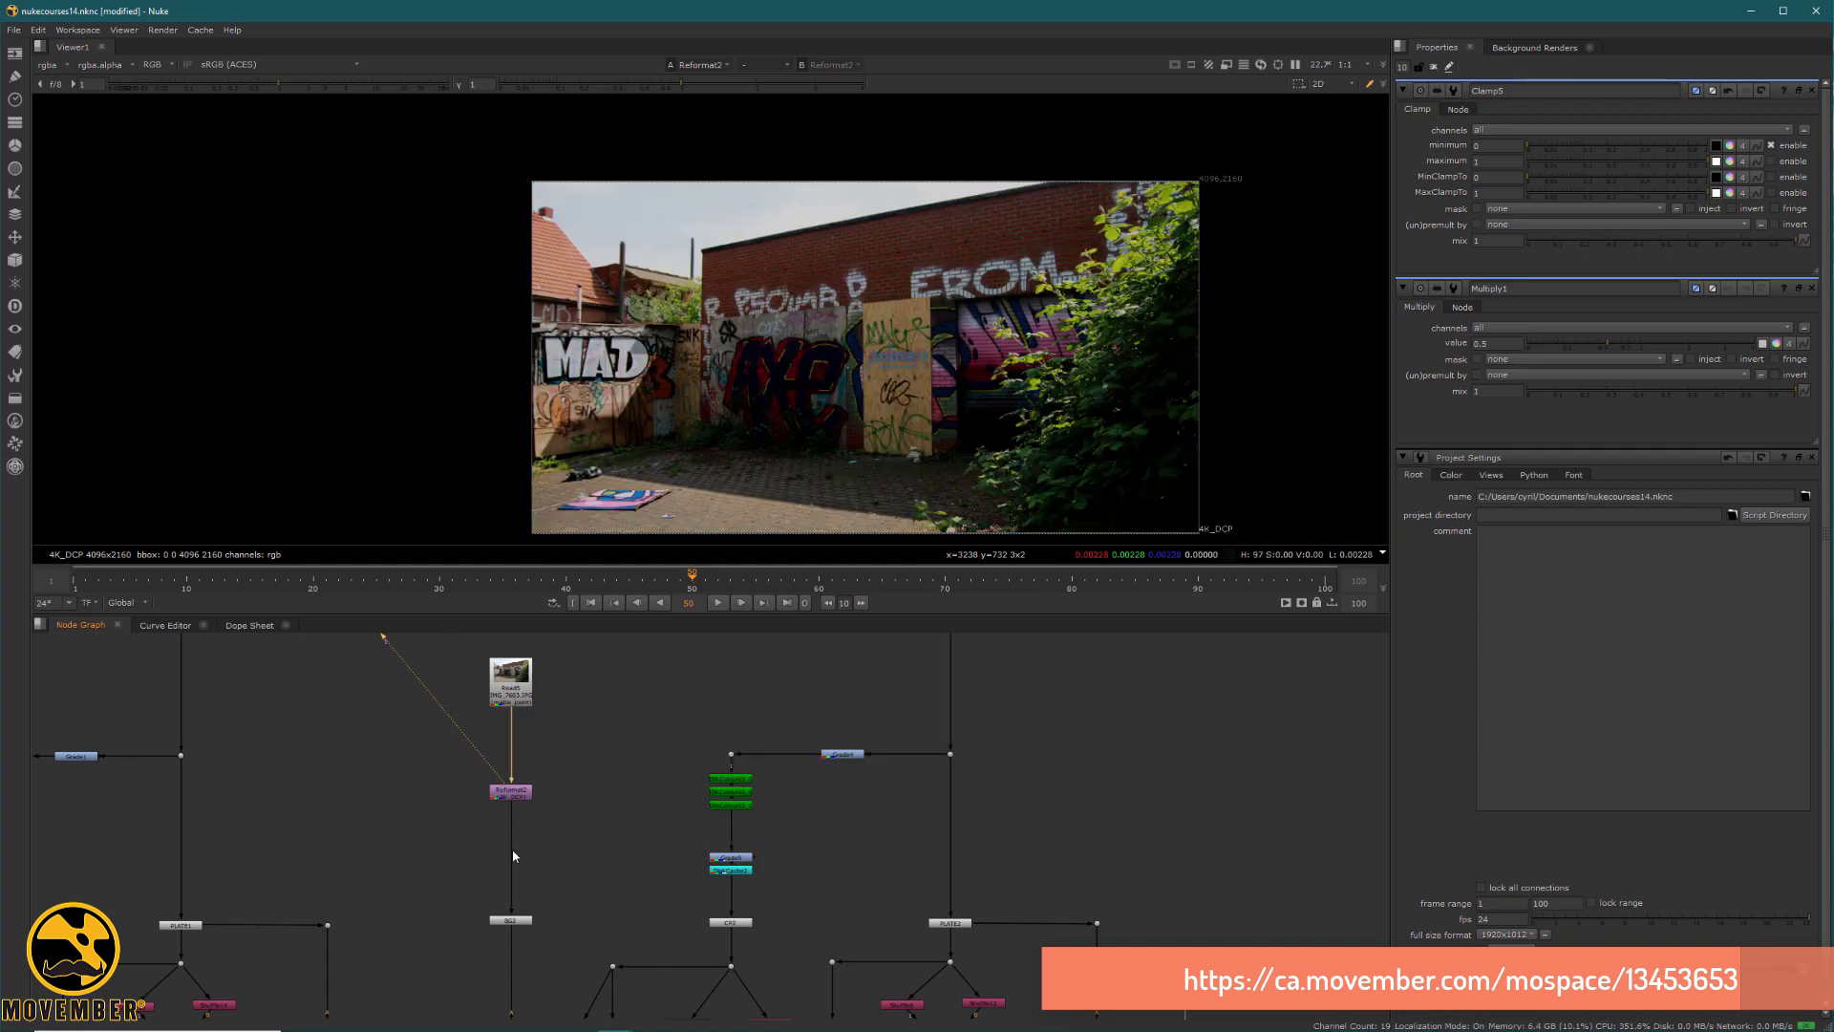
# View Merge1, which combines the background and clean plate, and compare it with the clean plate at Dot16.
pyautogui.moveTo(557, 850); pyautogui.dragTo(616, 621, button='middle')
pyautogui.click(572, 819)
pyautogui.press('1')
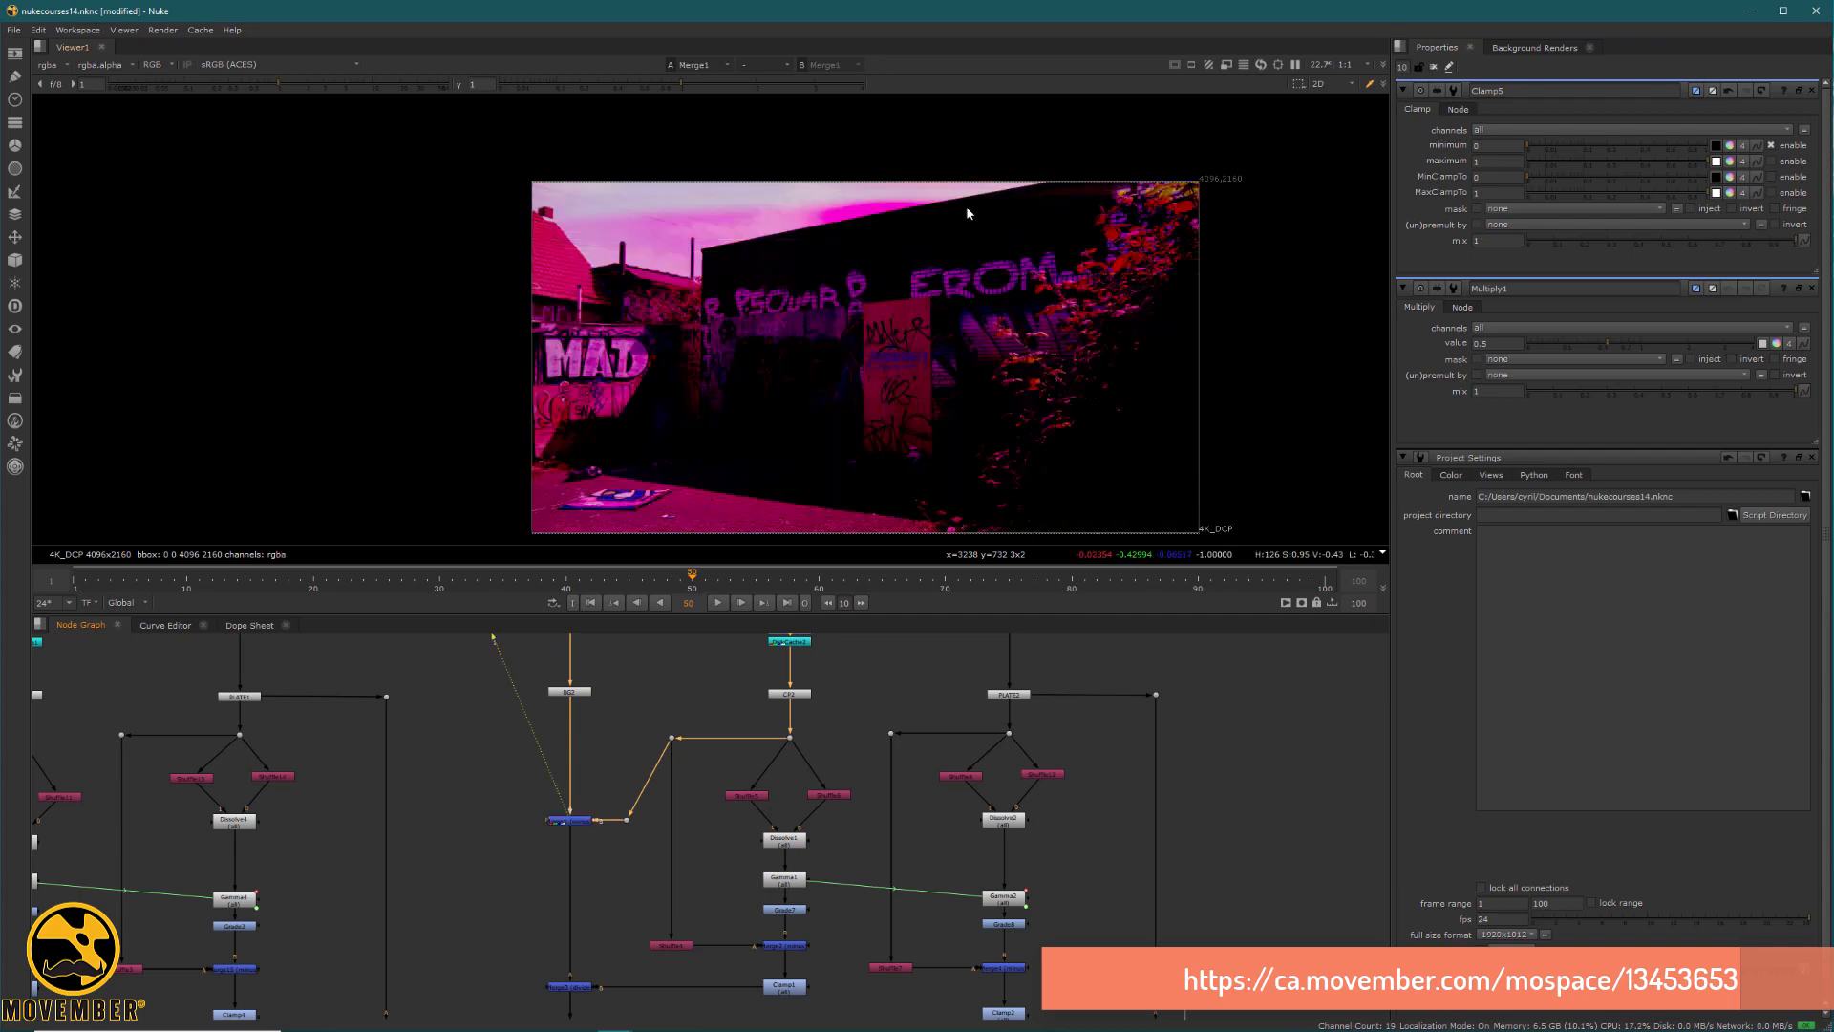
pyautogui.moveTo(871, 724); pyautogui.dragTo(868, 790, button='middle')
pyautogui.click(786, 802)
pyautogui.press('1')
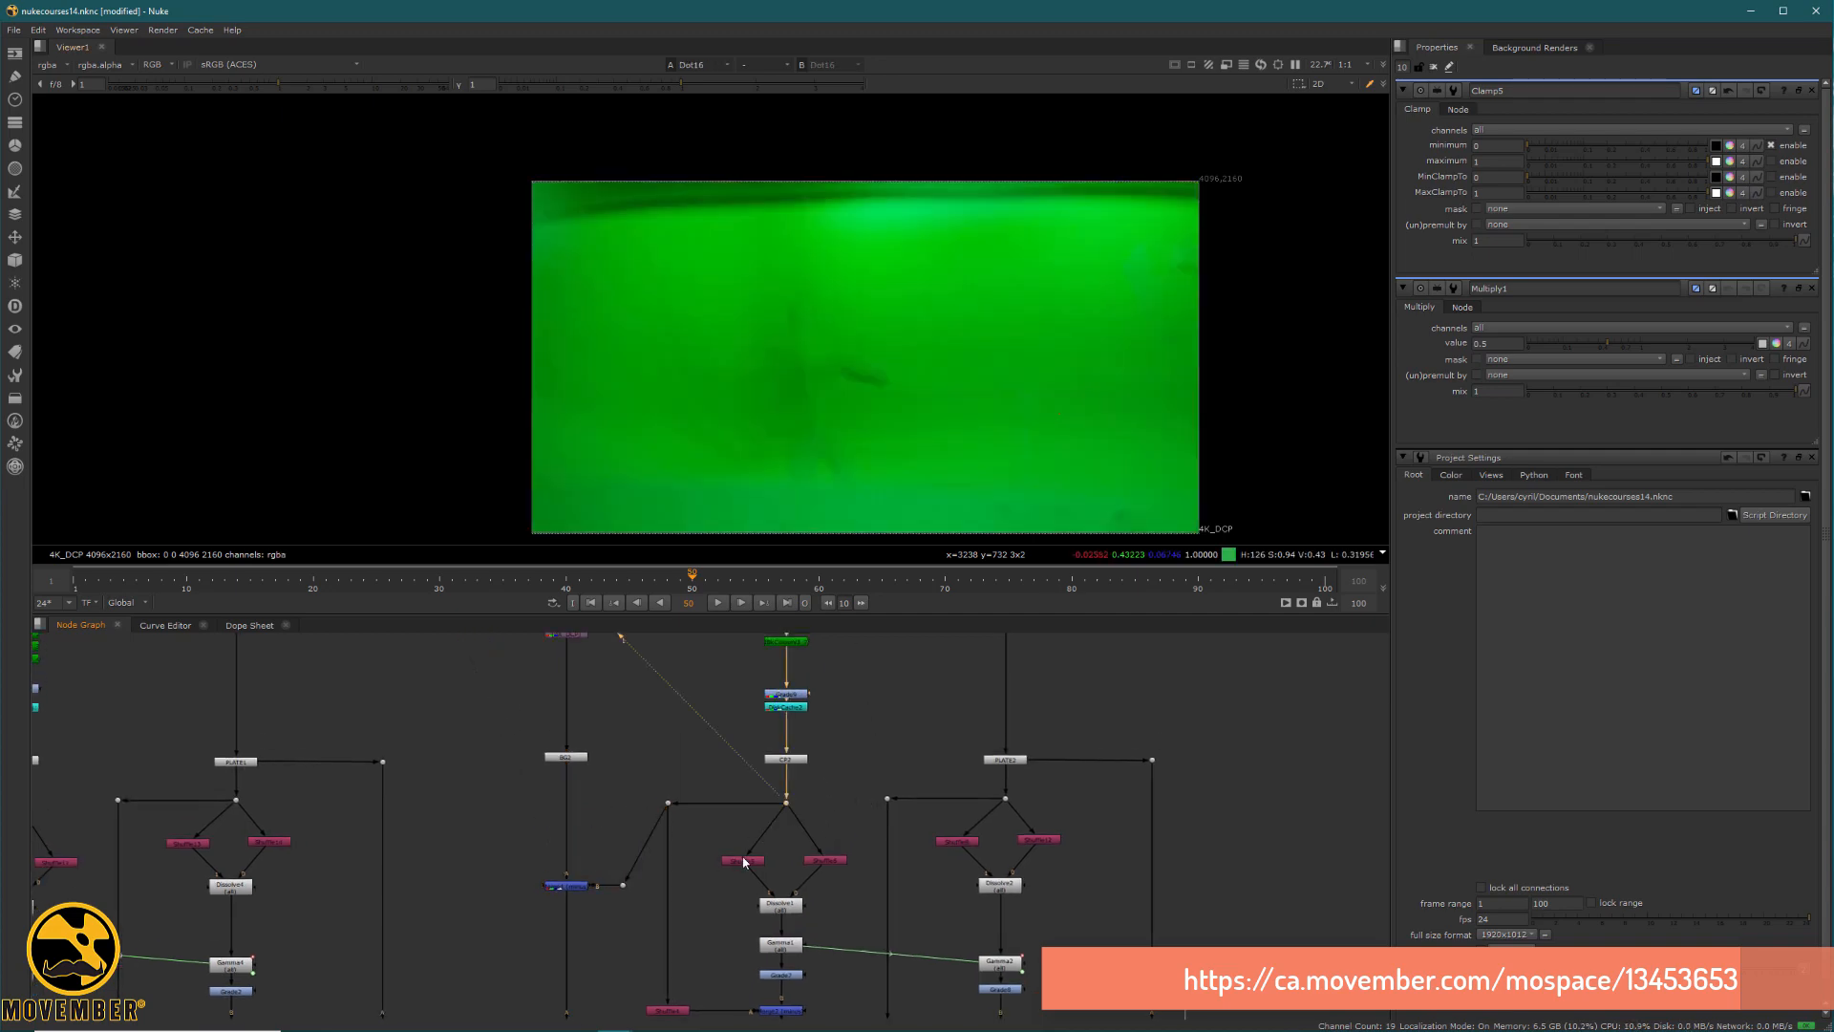
pyautogui.click(573, 884)
pyautogui.press('1')
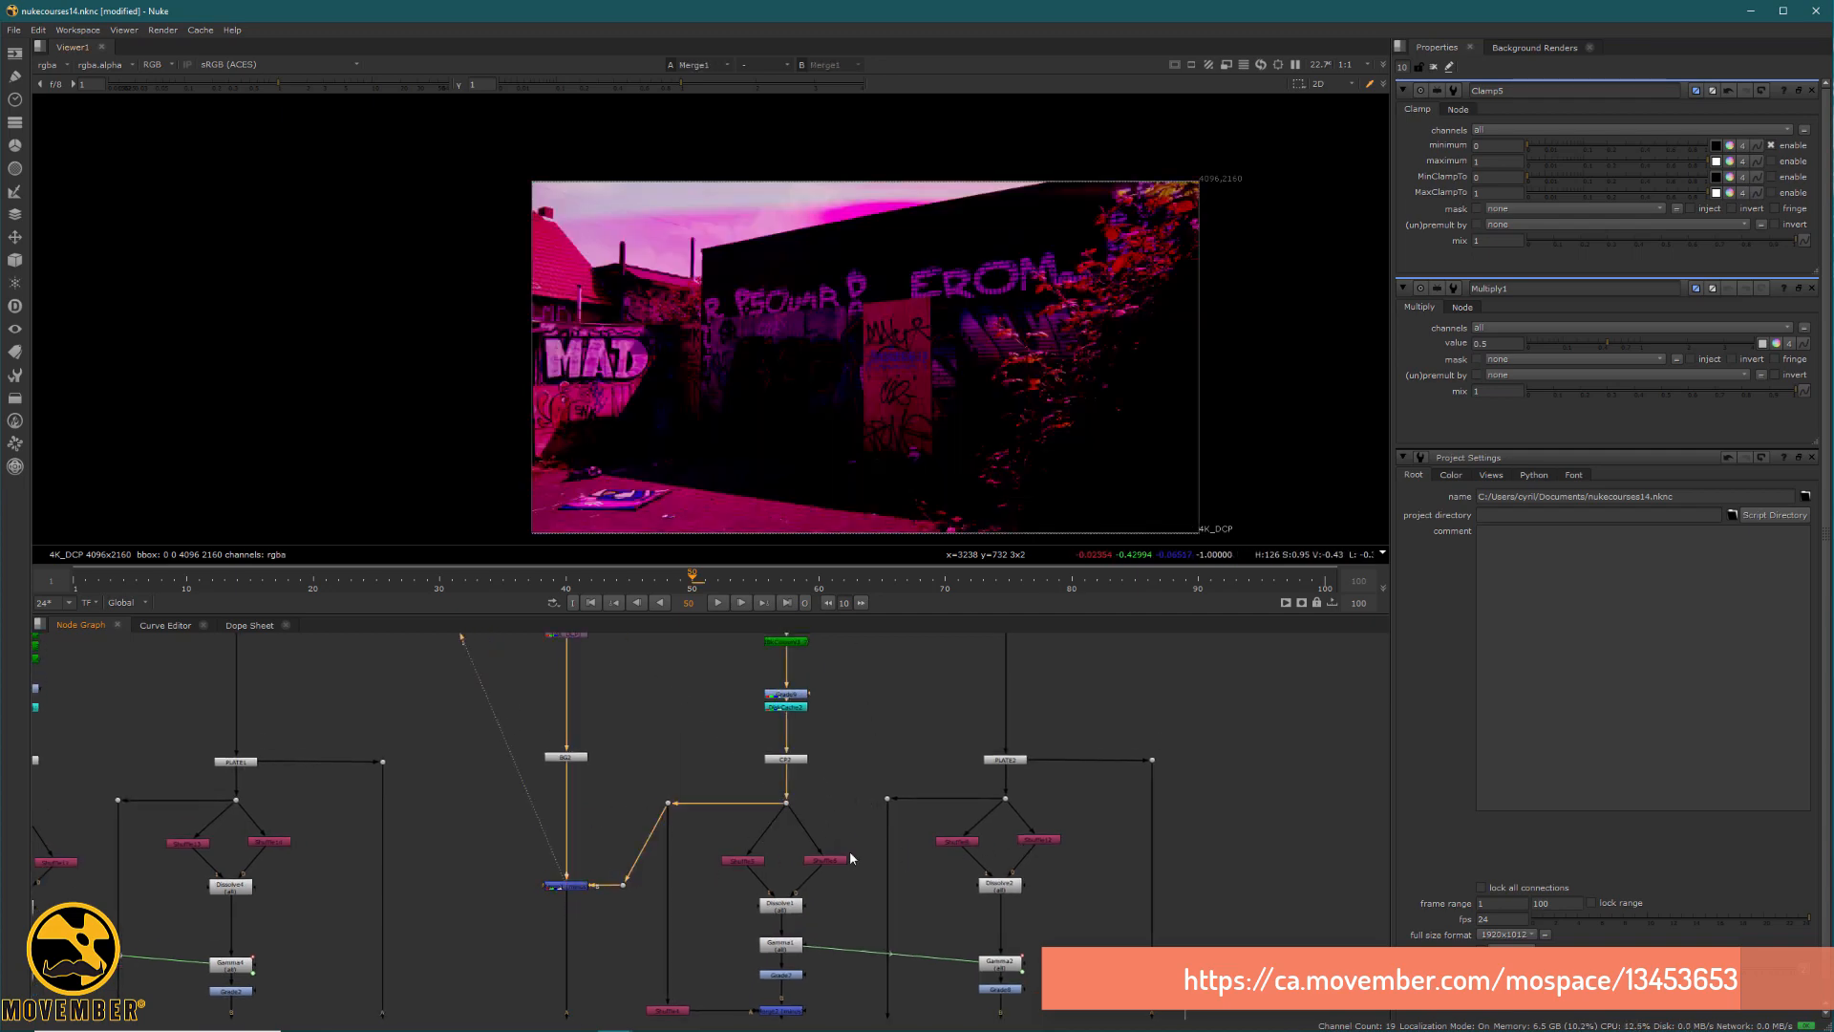
pyautogui.moveTo(680, 854); pyautogui.dragTo(670, 743, button='middle')
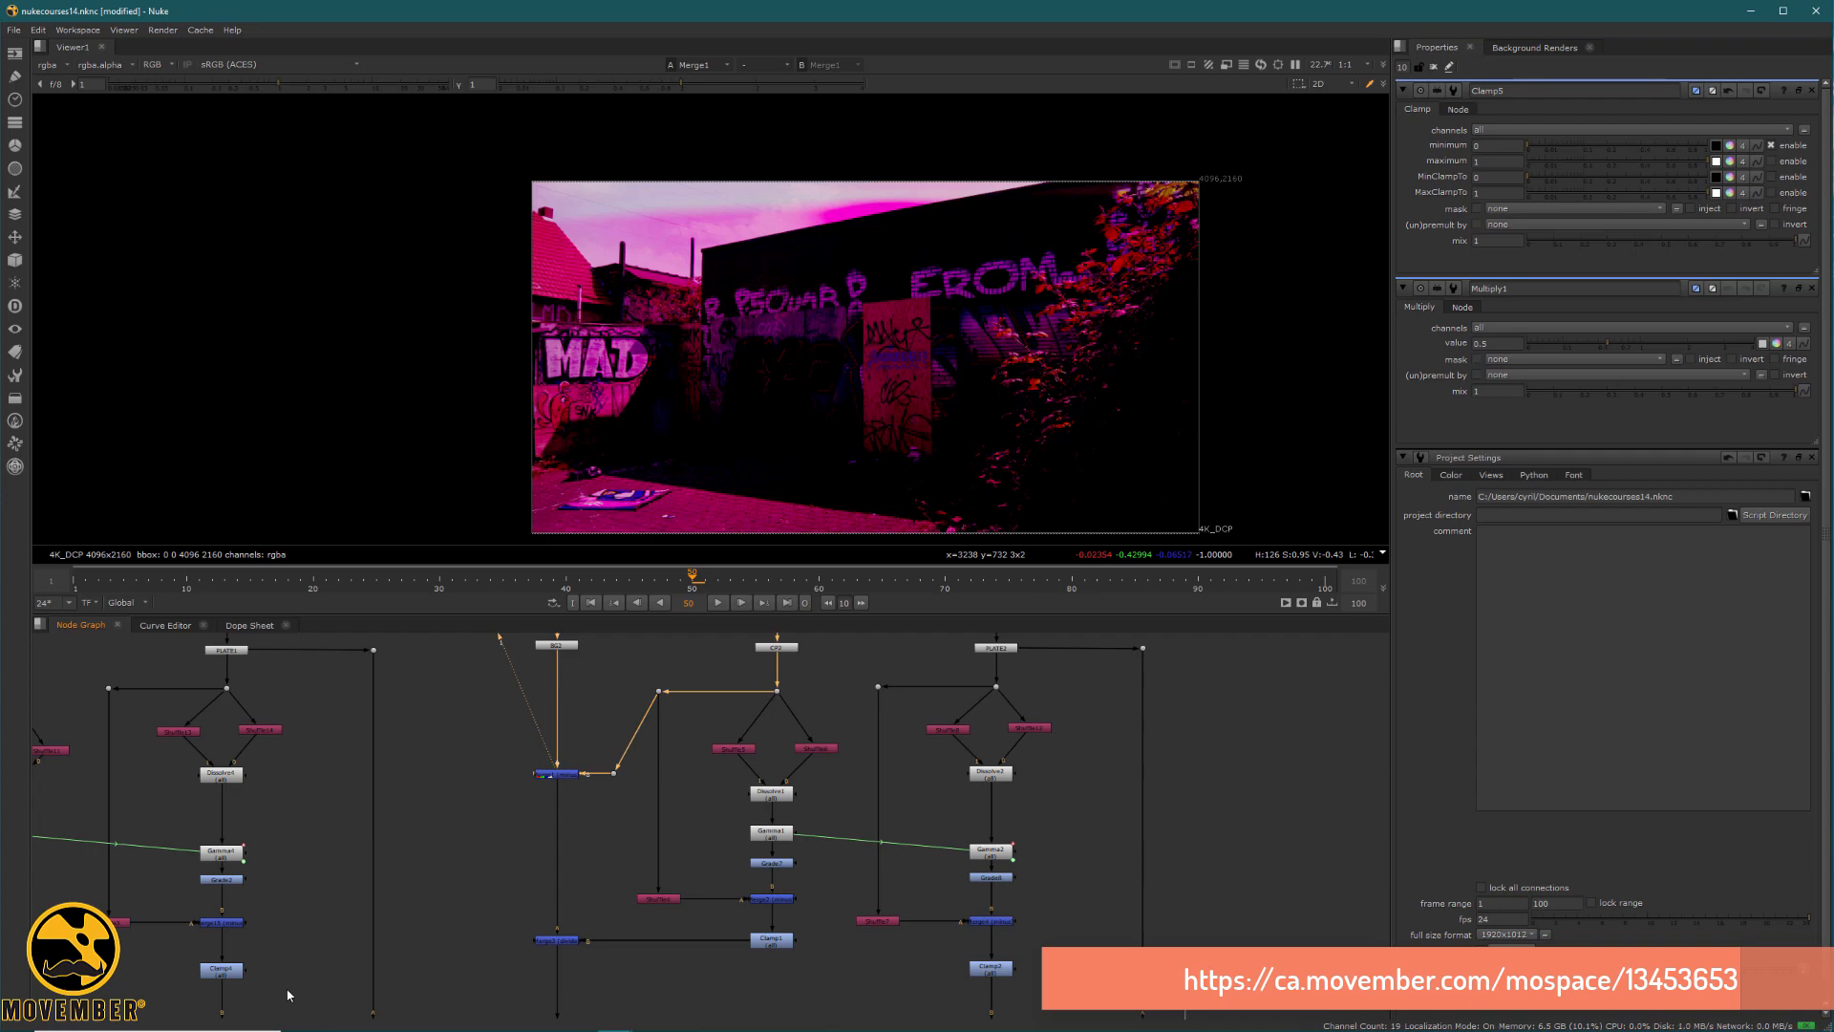
# View the Merge2 clean-plate matte and its counterpart in the plate branch, then the background merge fed by the clean-plate clamp.
pyautogui.click(769, 900)
pyautogui.press('1')
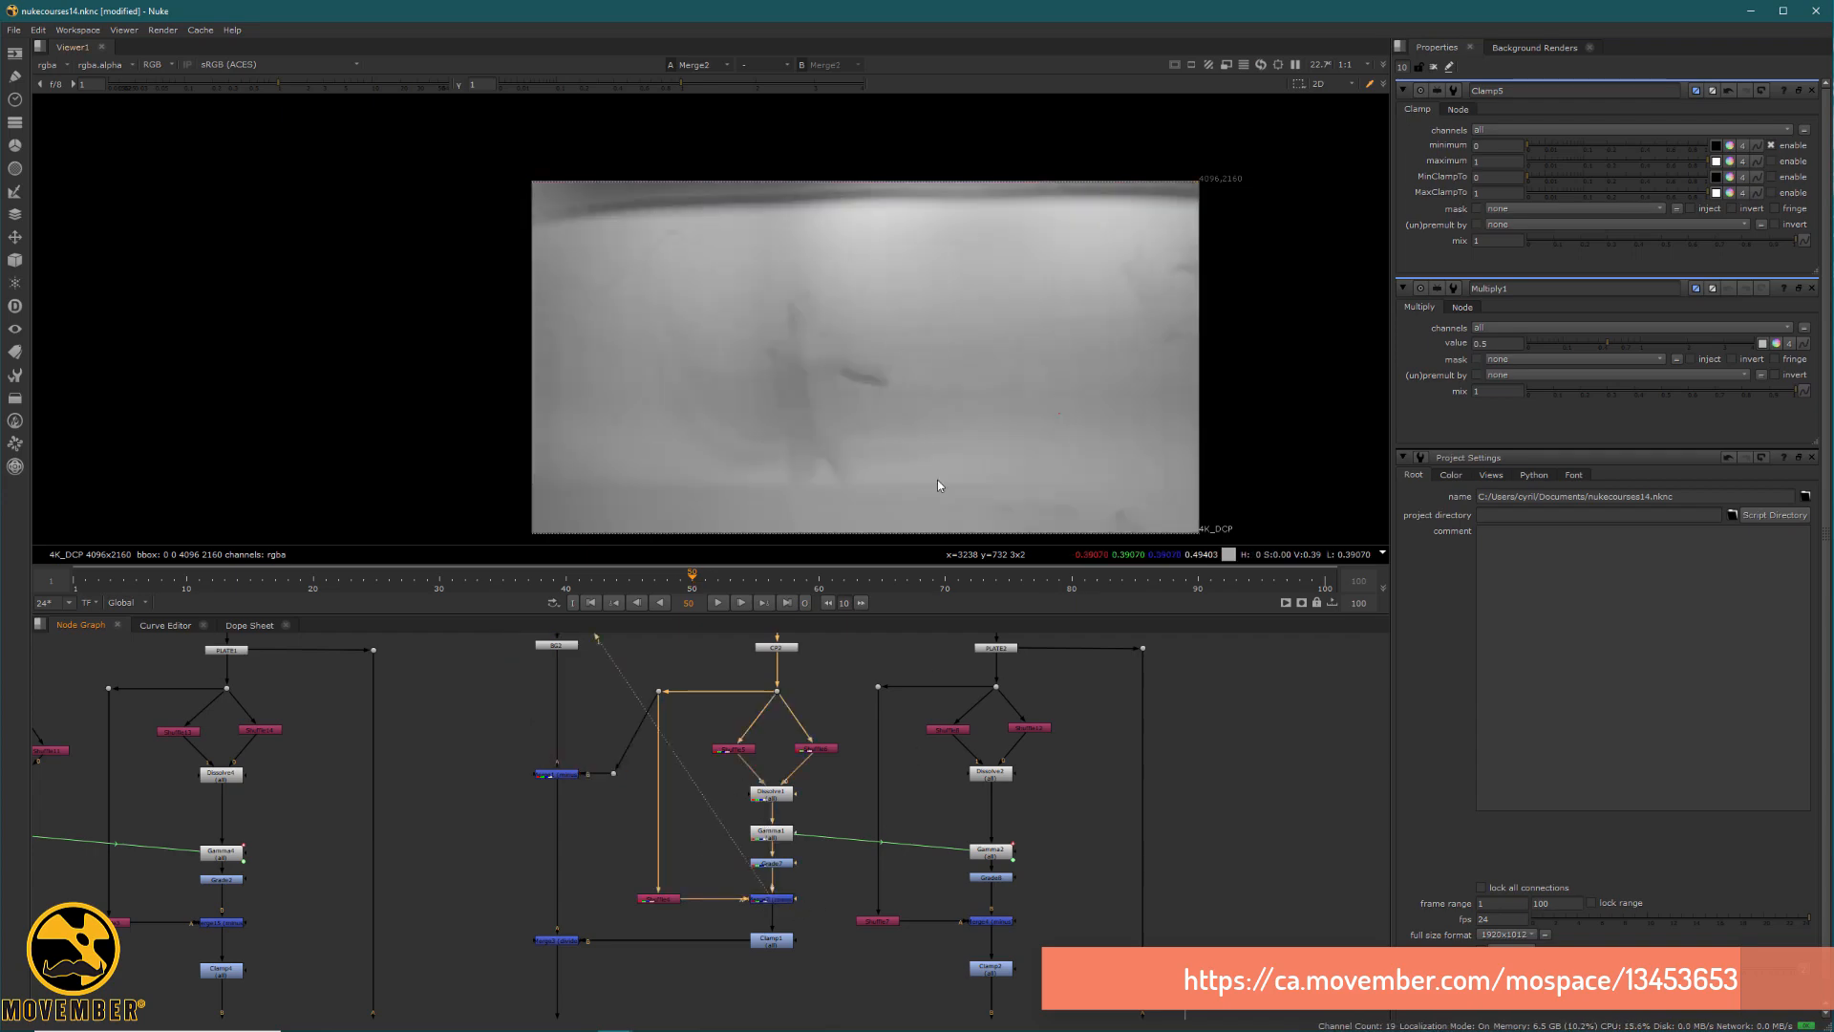
pyautogui.click(994, 922)
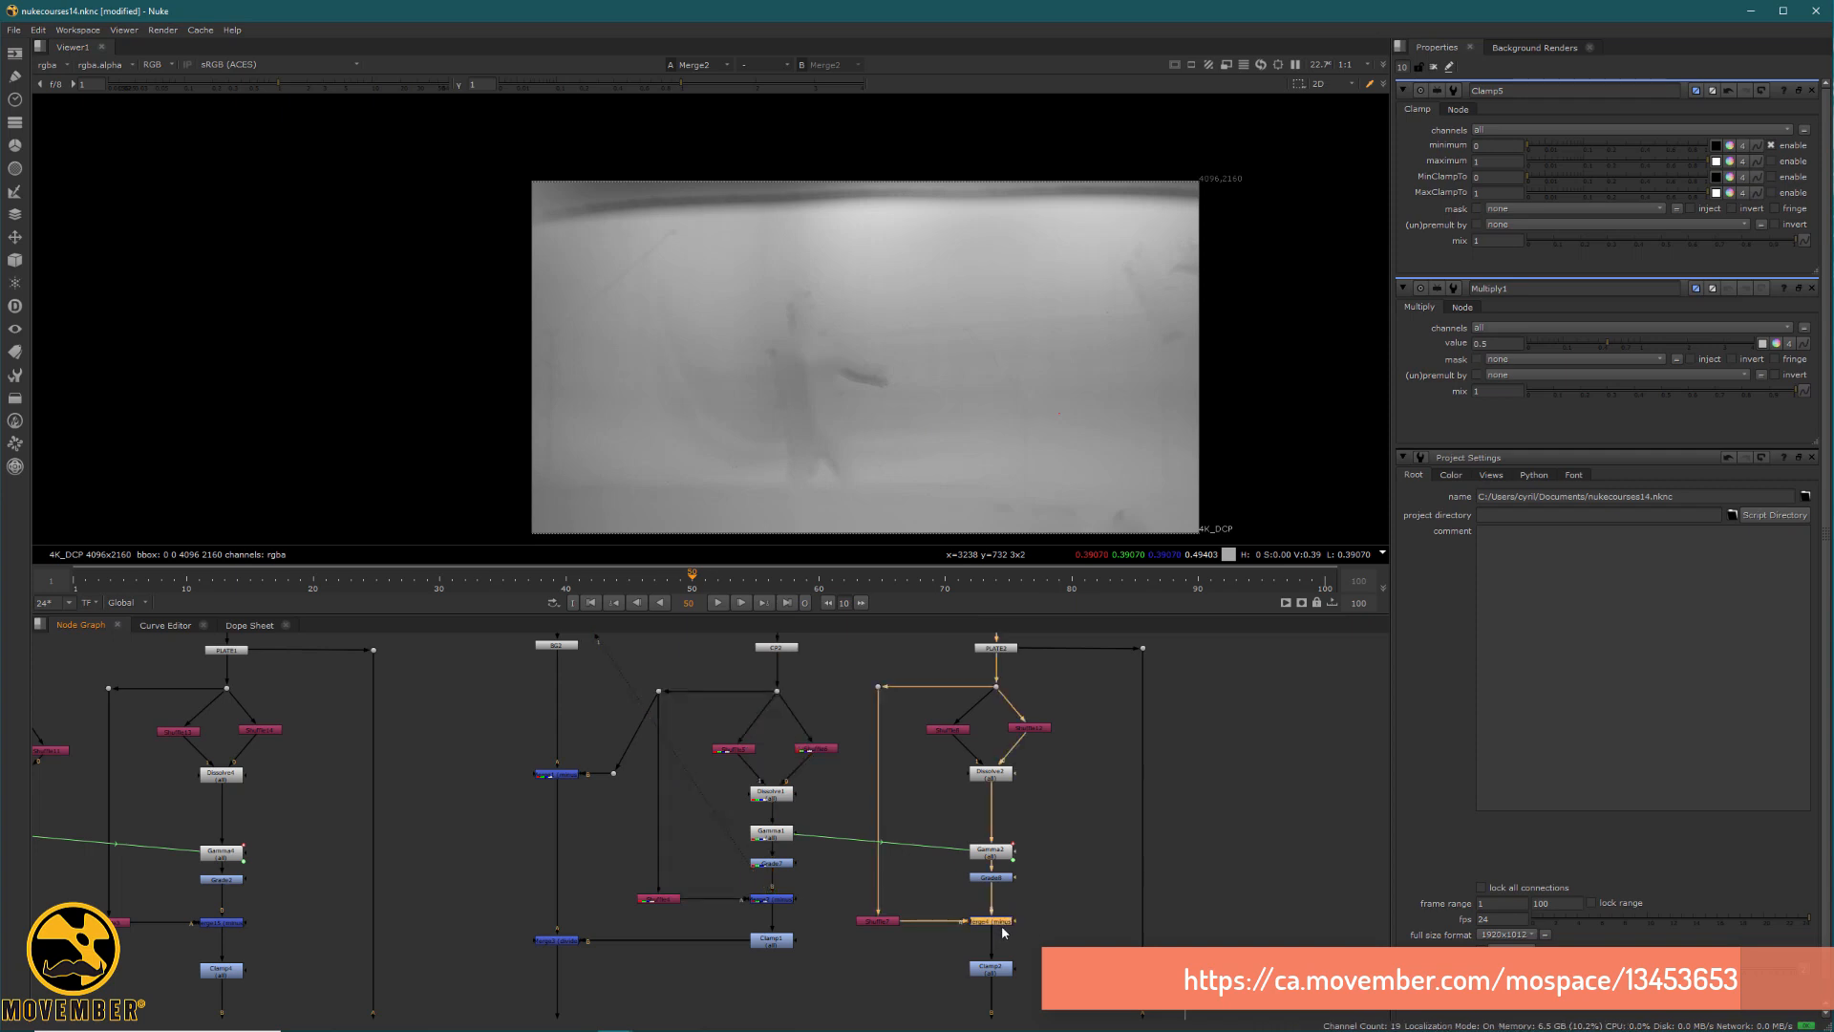
pyautogui.press('1')
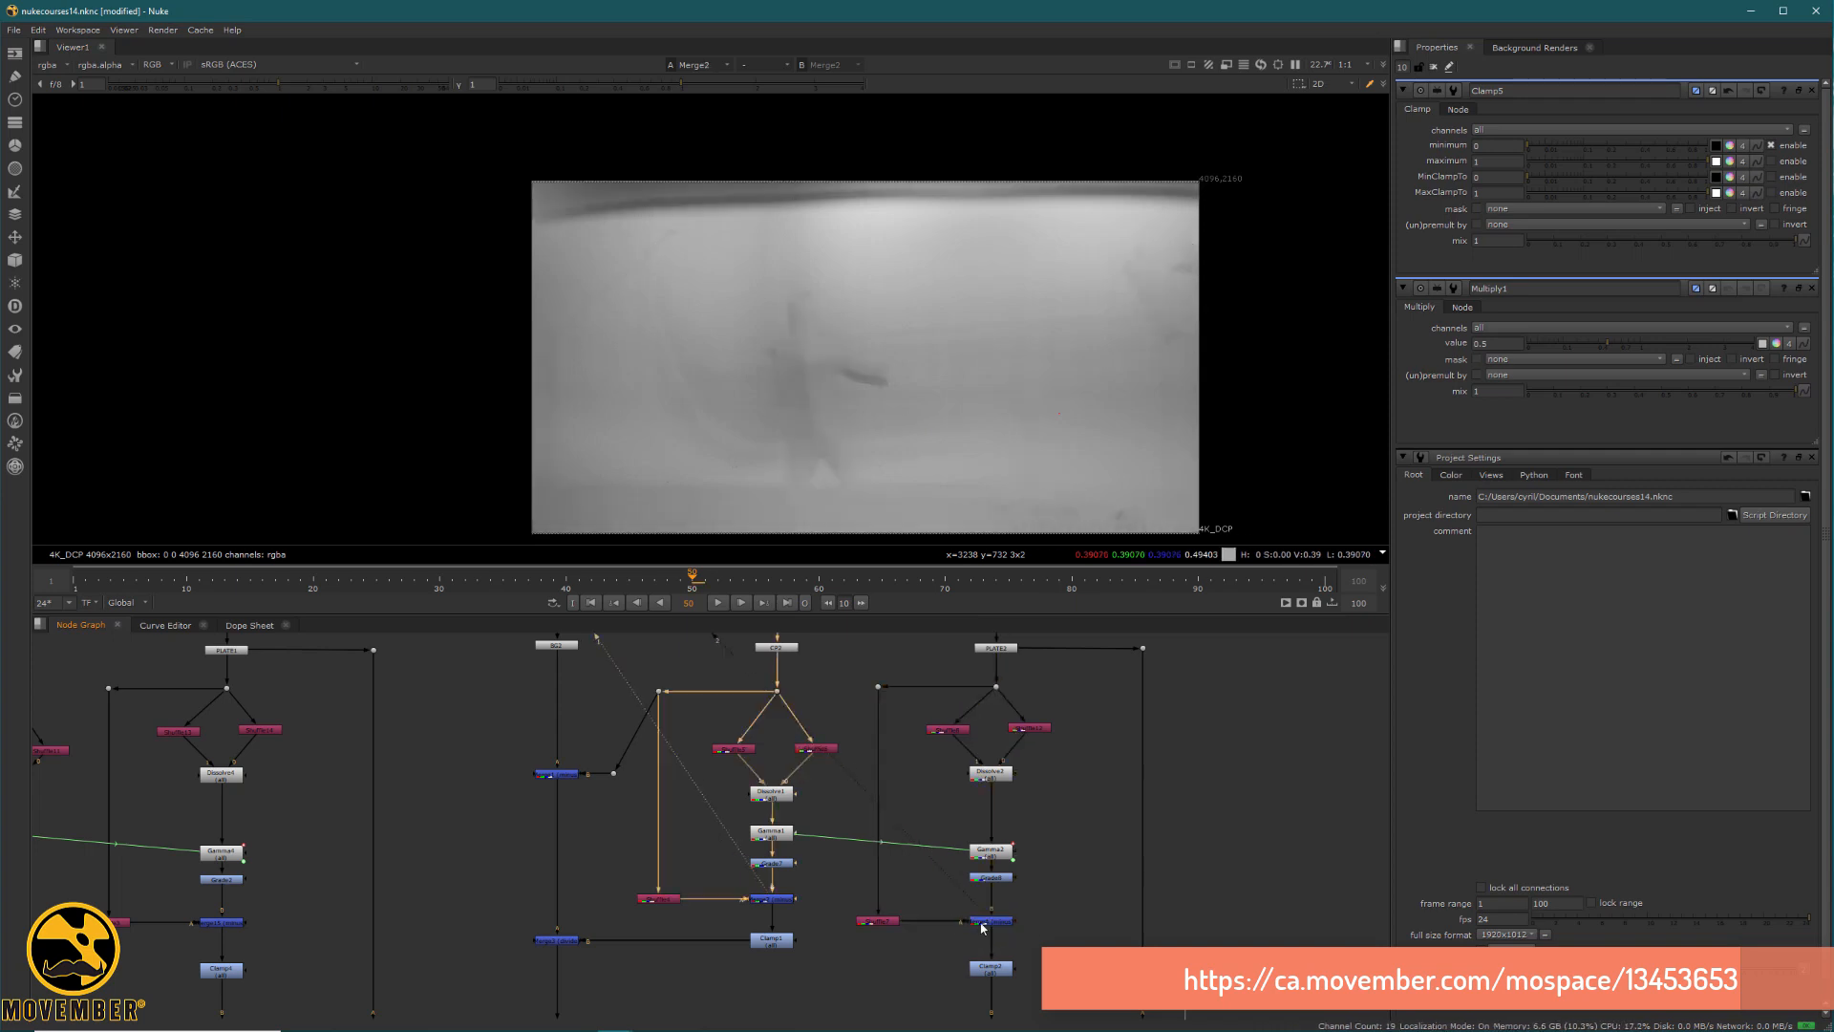
pyautogui.press('2')
pyautogui.click(561, 939)
pyautogui.press('1')
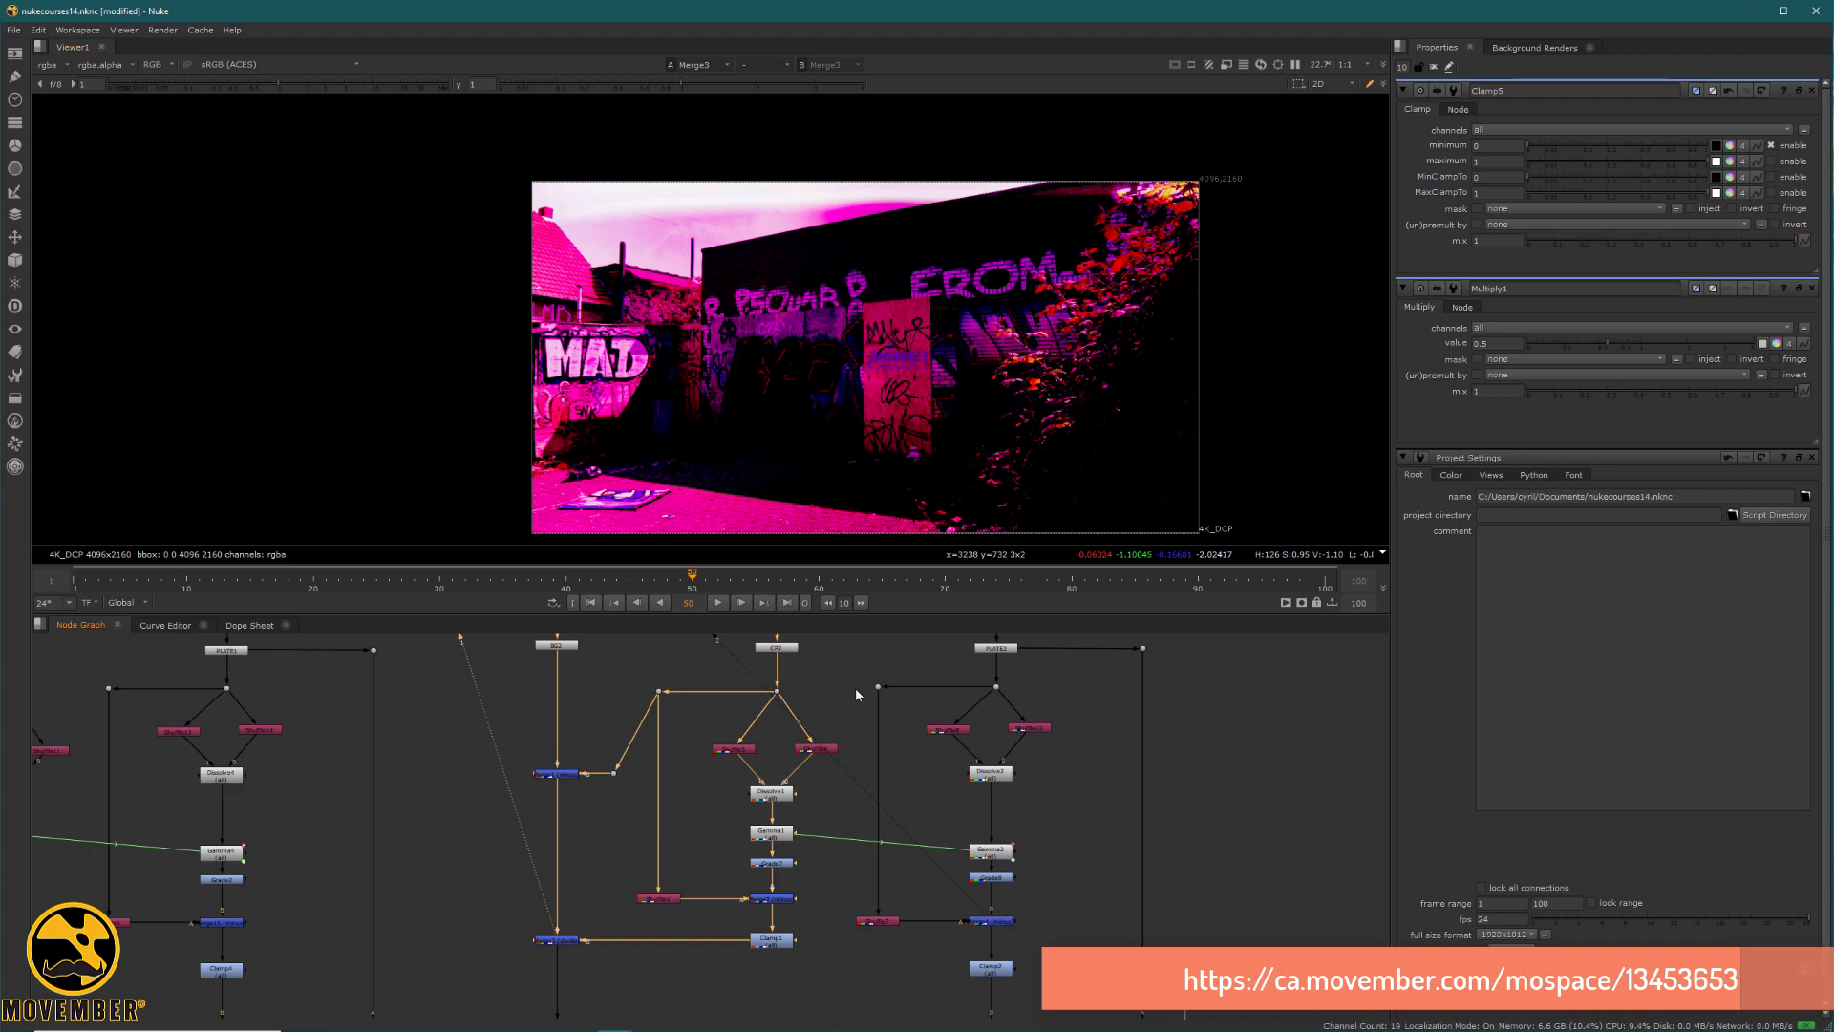
# View the Clamp2 plate matte, then compare the processed background with the Merge5 result holding the man's dark silhouette.
pyautogui.moveTo(802, 832); pyautogui.dragTo(769, 605, button='middle')
pyautogui.click(964, 745)
pyautogui.press('1')
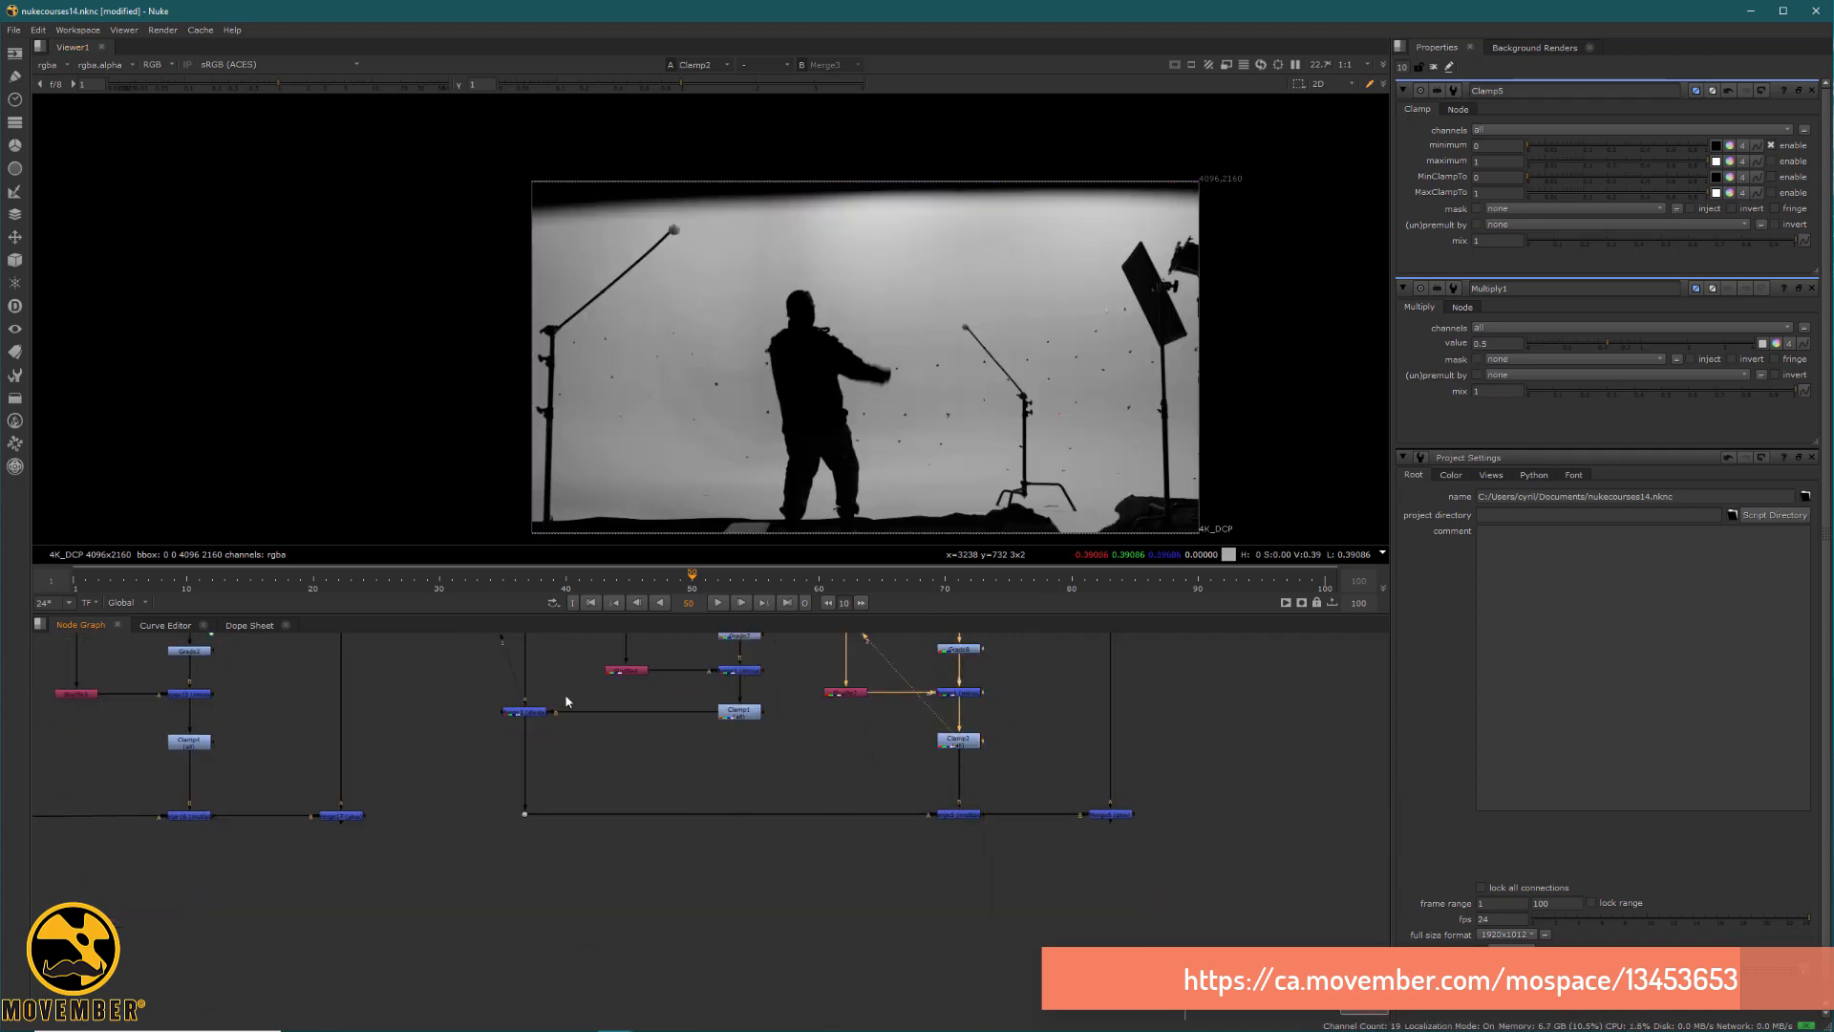
pyautogui.click(536, 712)
pyautogui.press('1')
pyautogui.click(966, 814)
pyautogui.press('1')
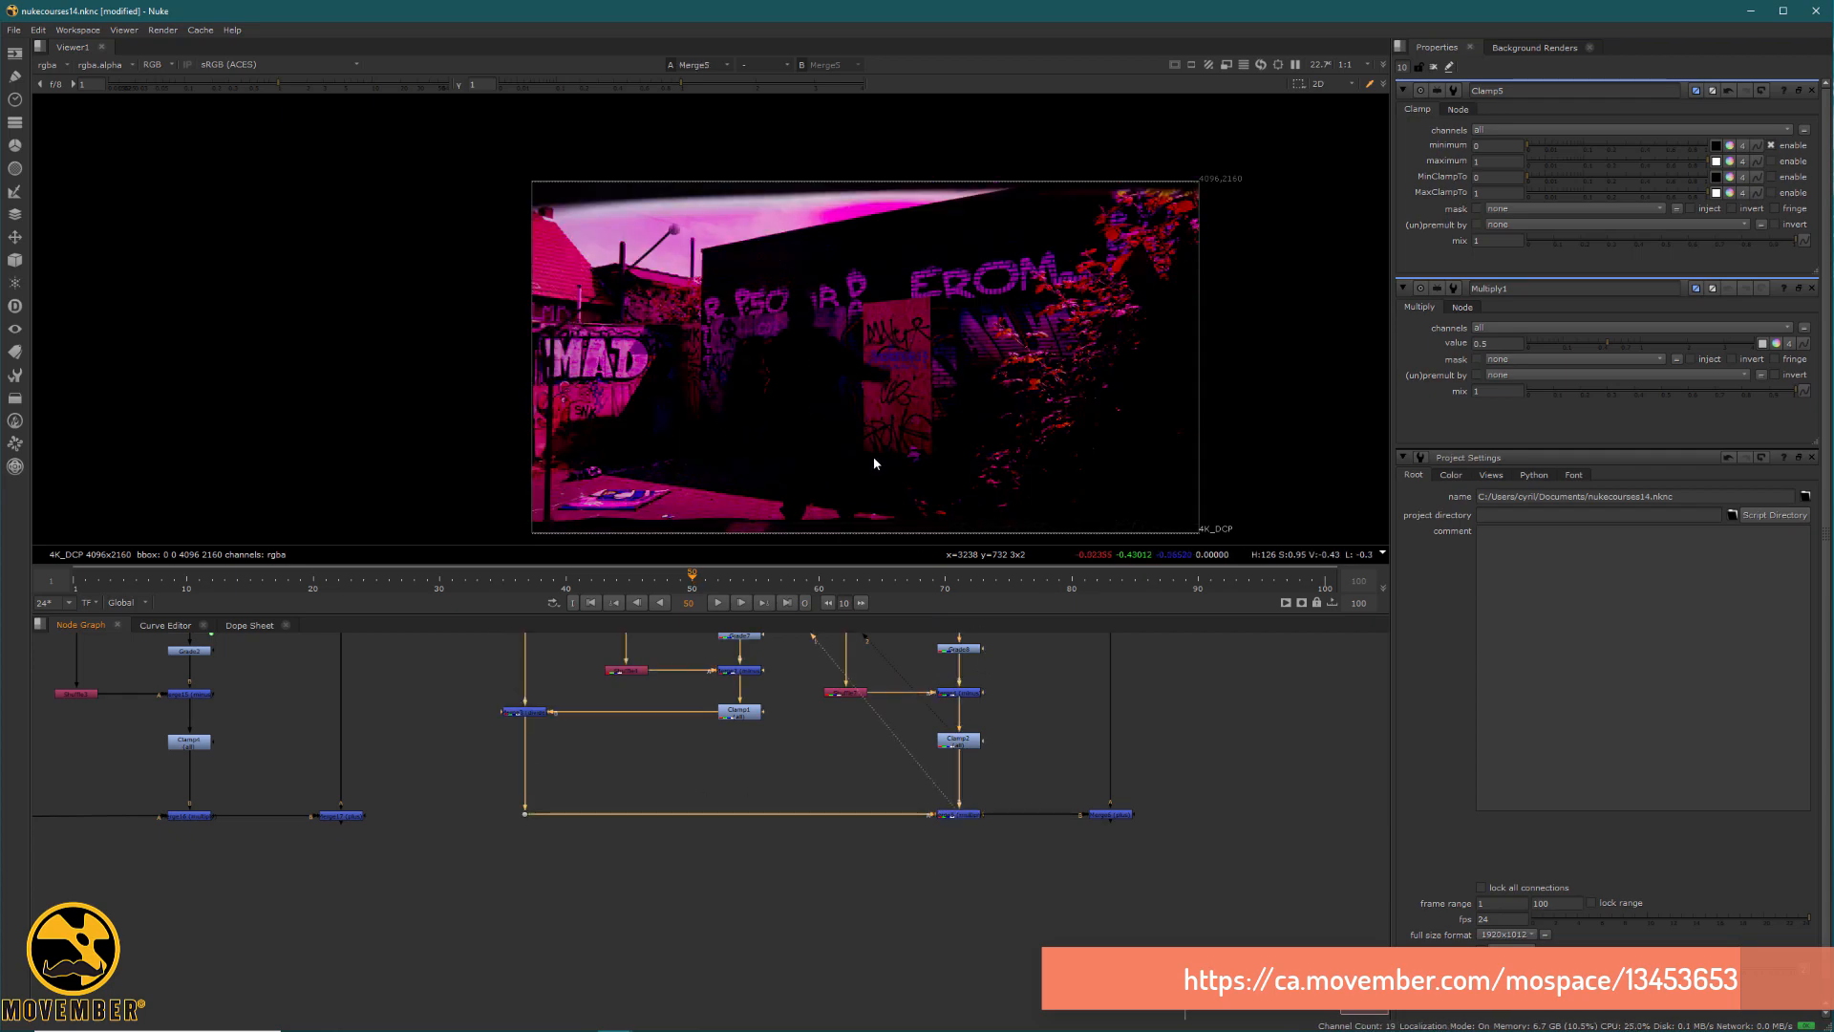
pyautogui.scroll(5, 835, 317)
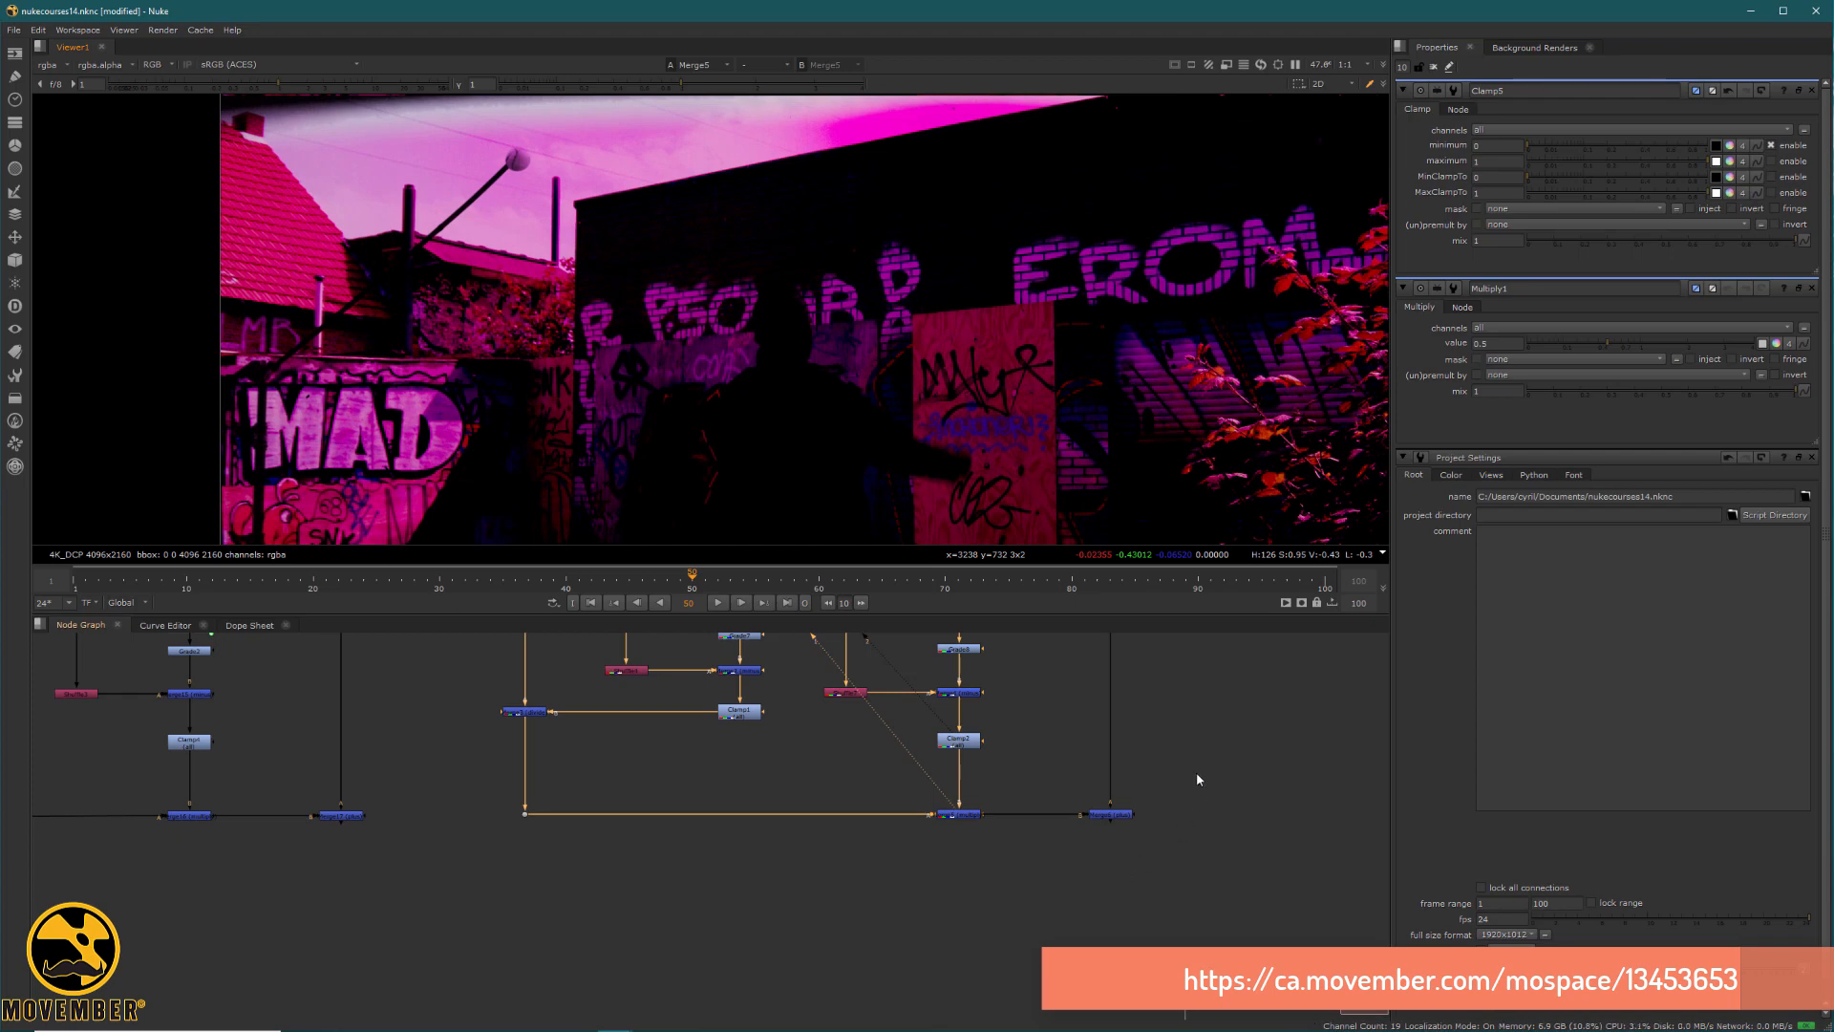
# View the final Merge6 composite, examine the man and the wall up close, and review the node trees.
pyautogui.moveTo(1201, 756); pyautogui.dragTo(1072, 848)
pyautogui.press('1')
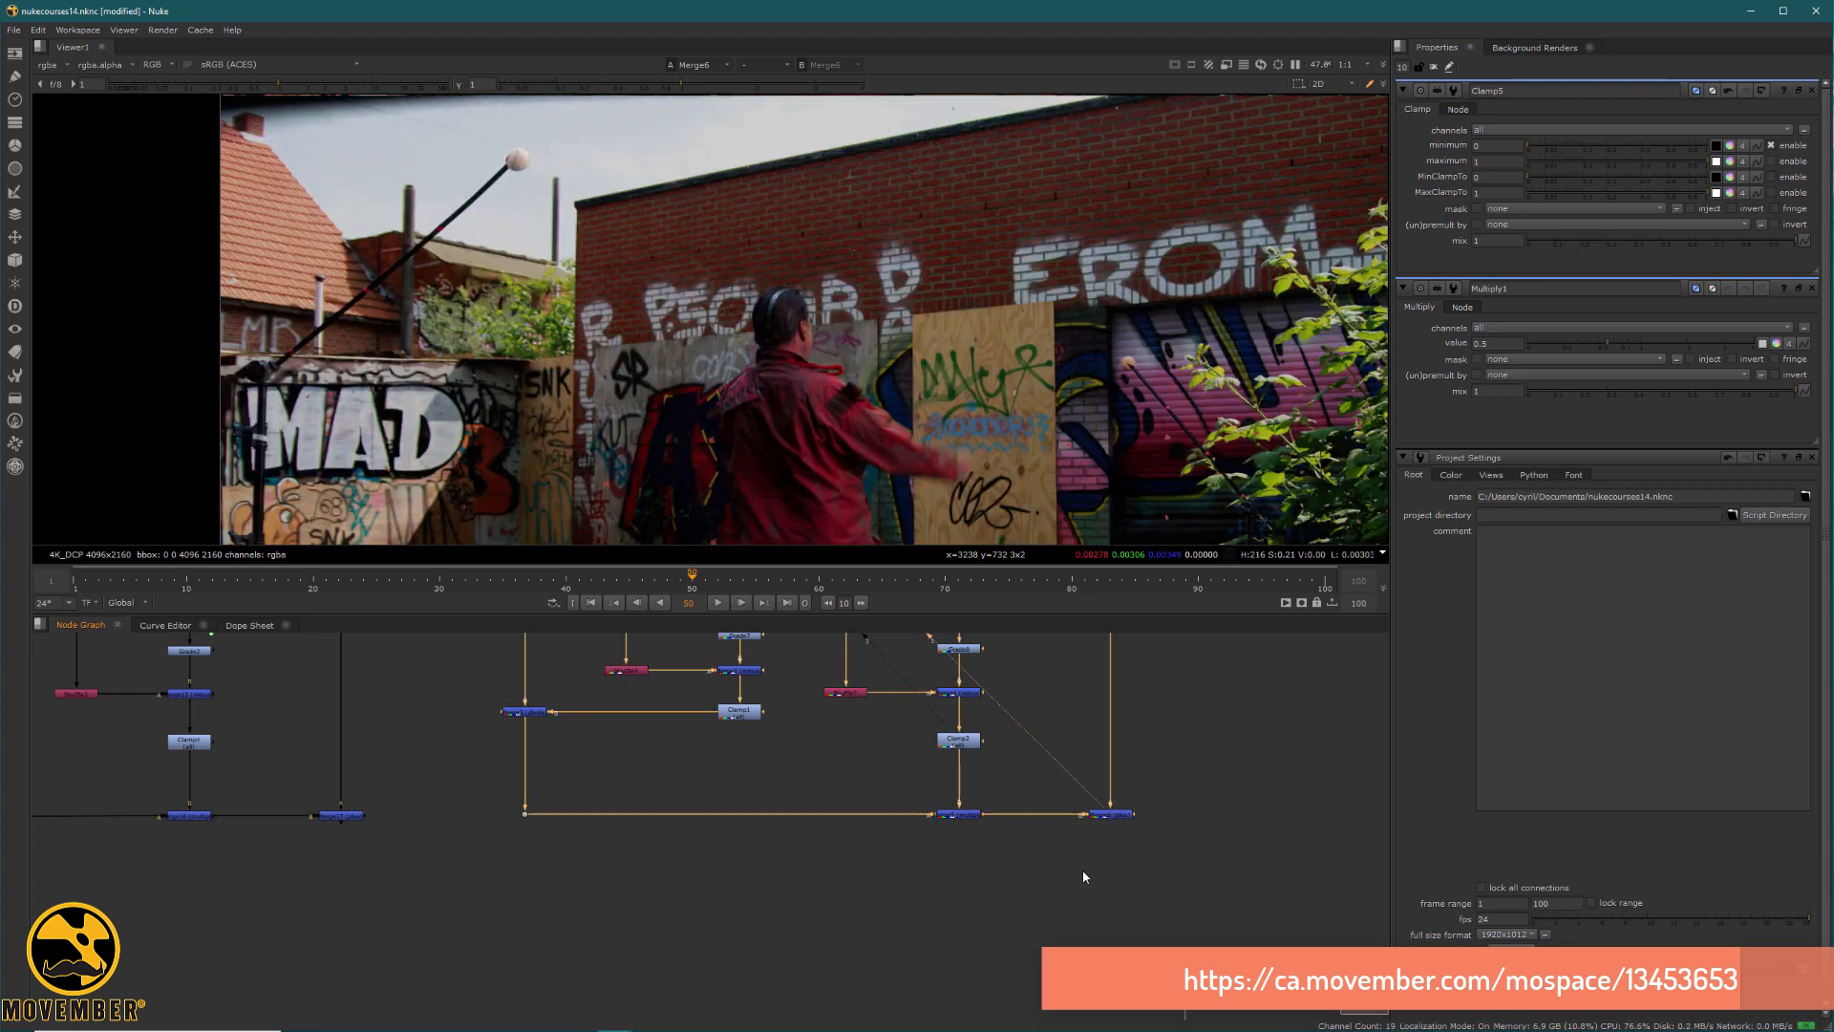
pyautogui.scroll(4, 959, 348)
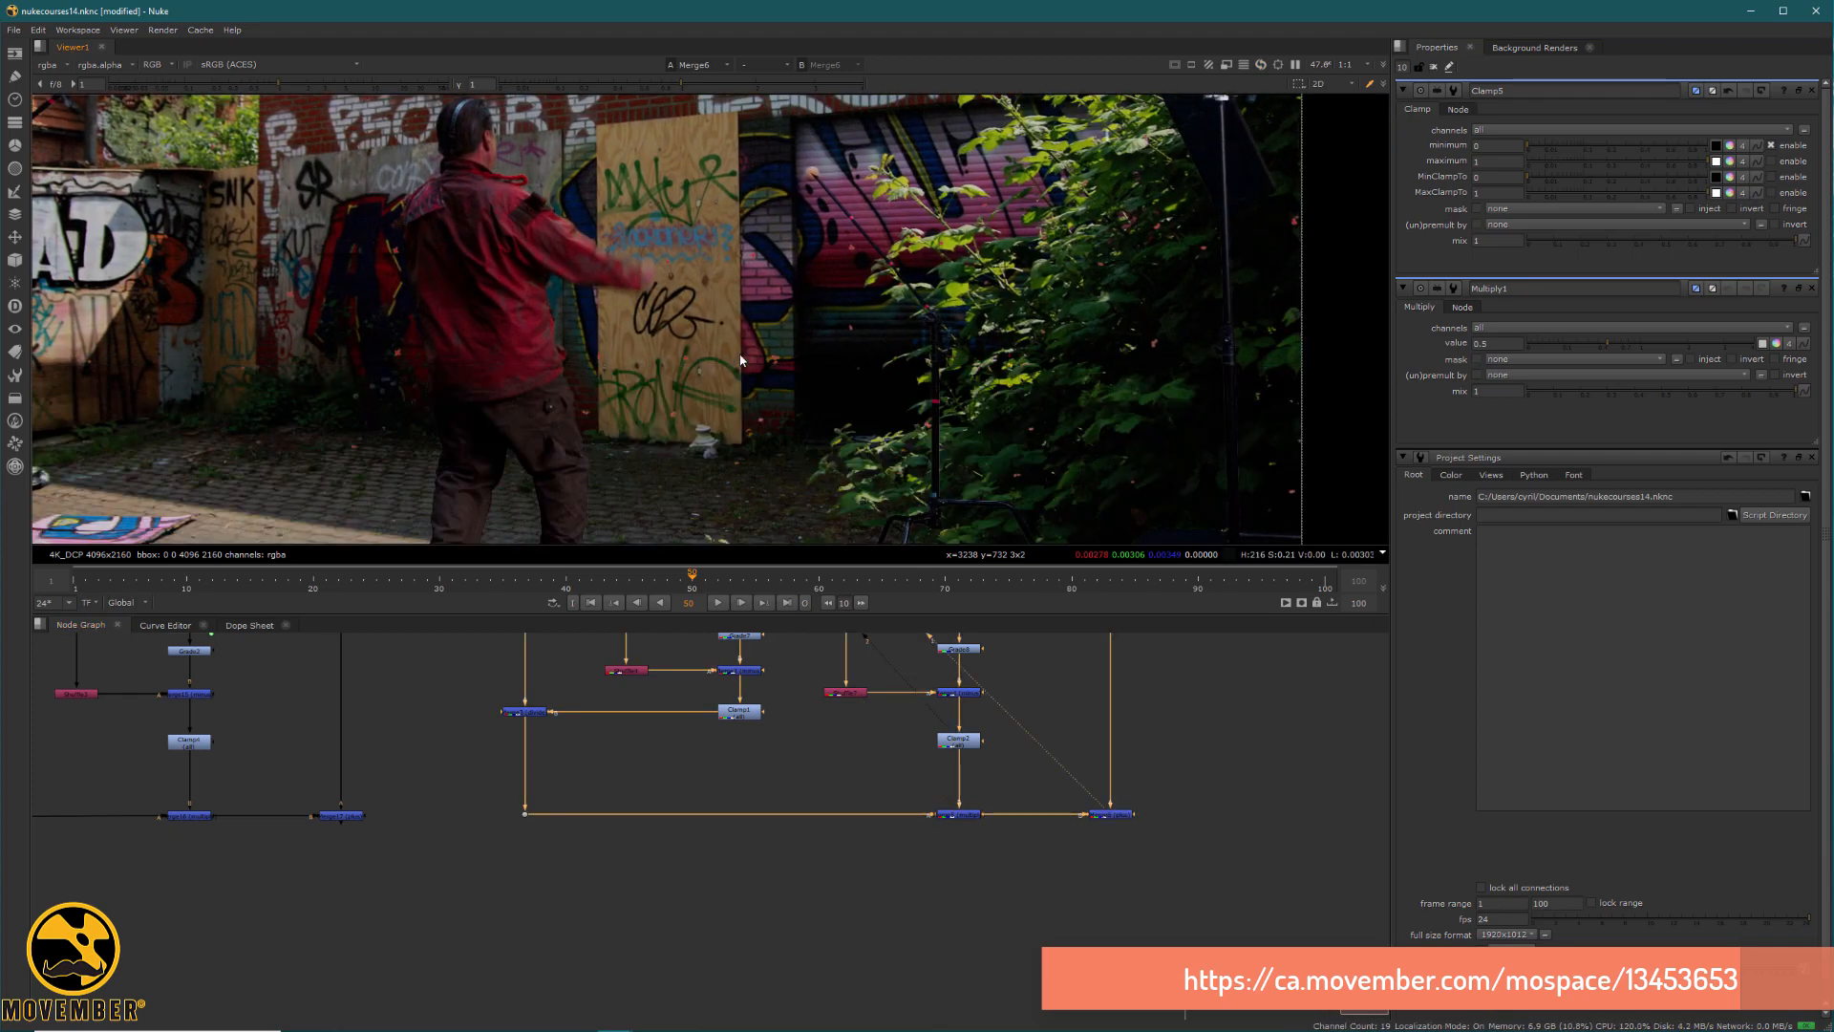
pyautogui.scroll(3, 507, 261)
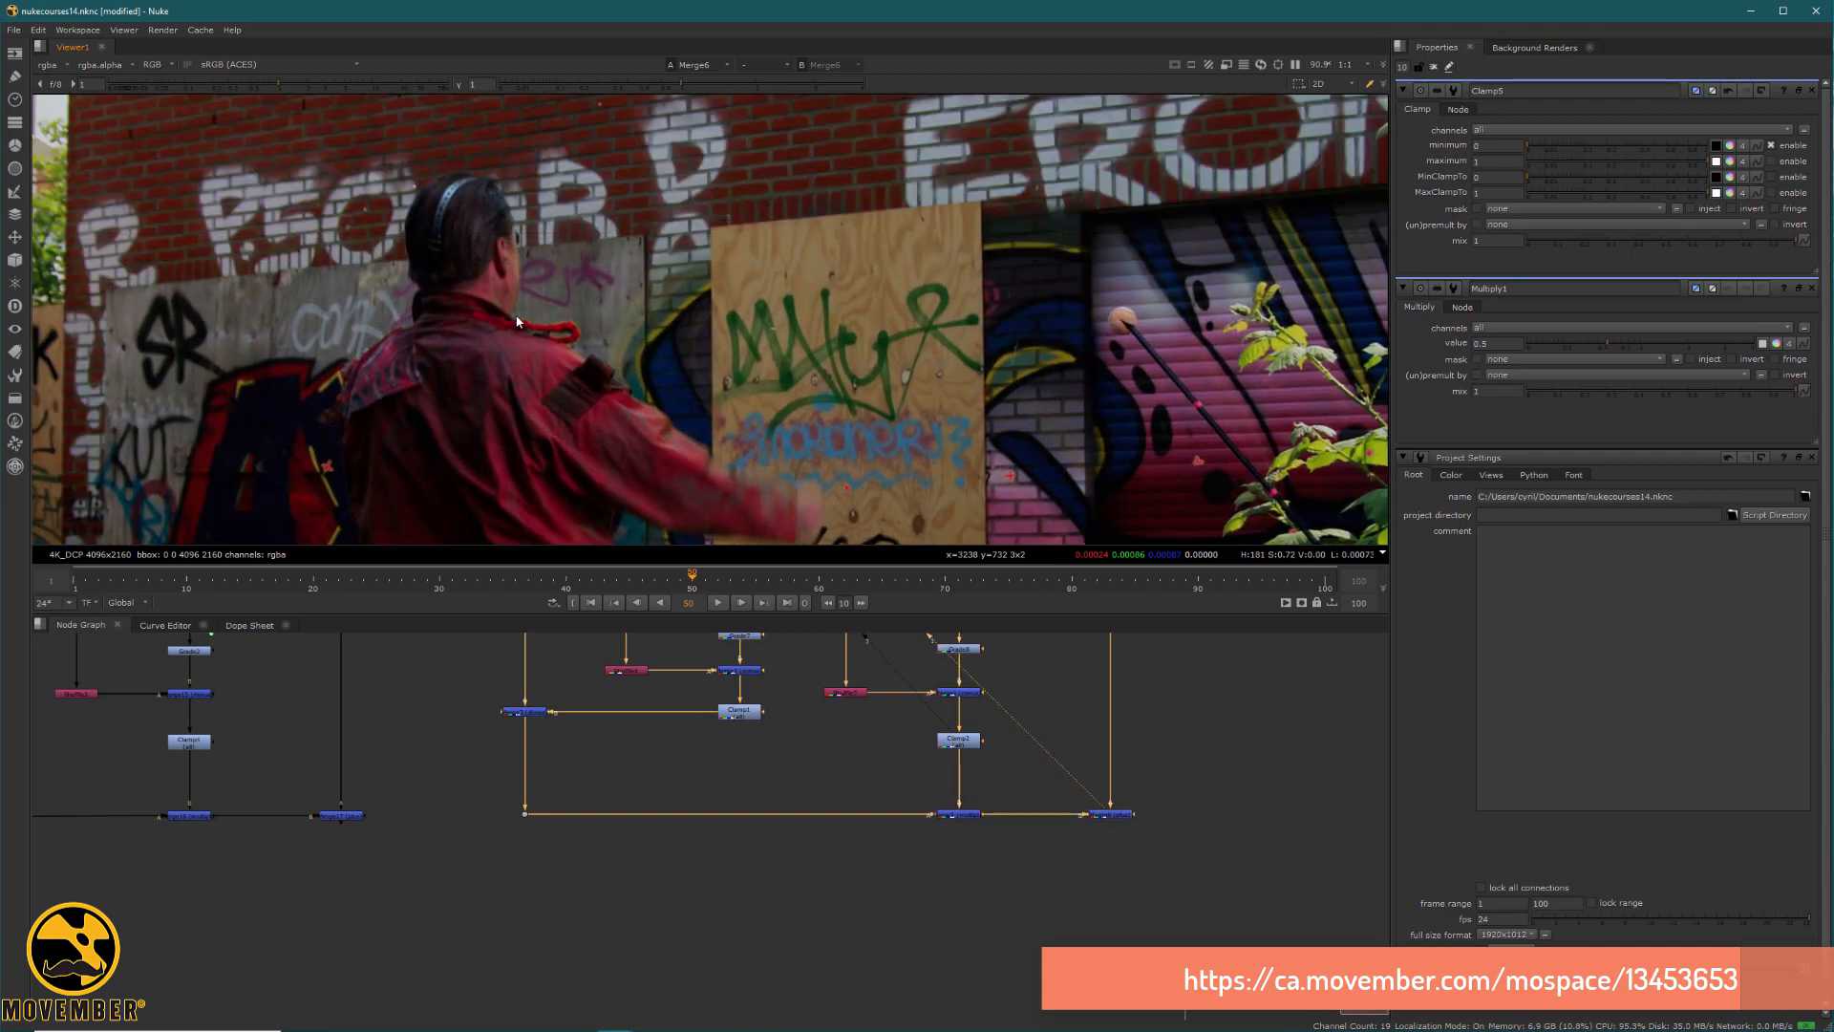
pyautogui.moveTo(534, 288); pyautogui.dragTo(692, 324, button='middle')
pyautogui.scroll(-2, 573, 349)
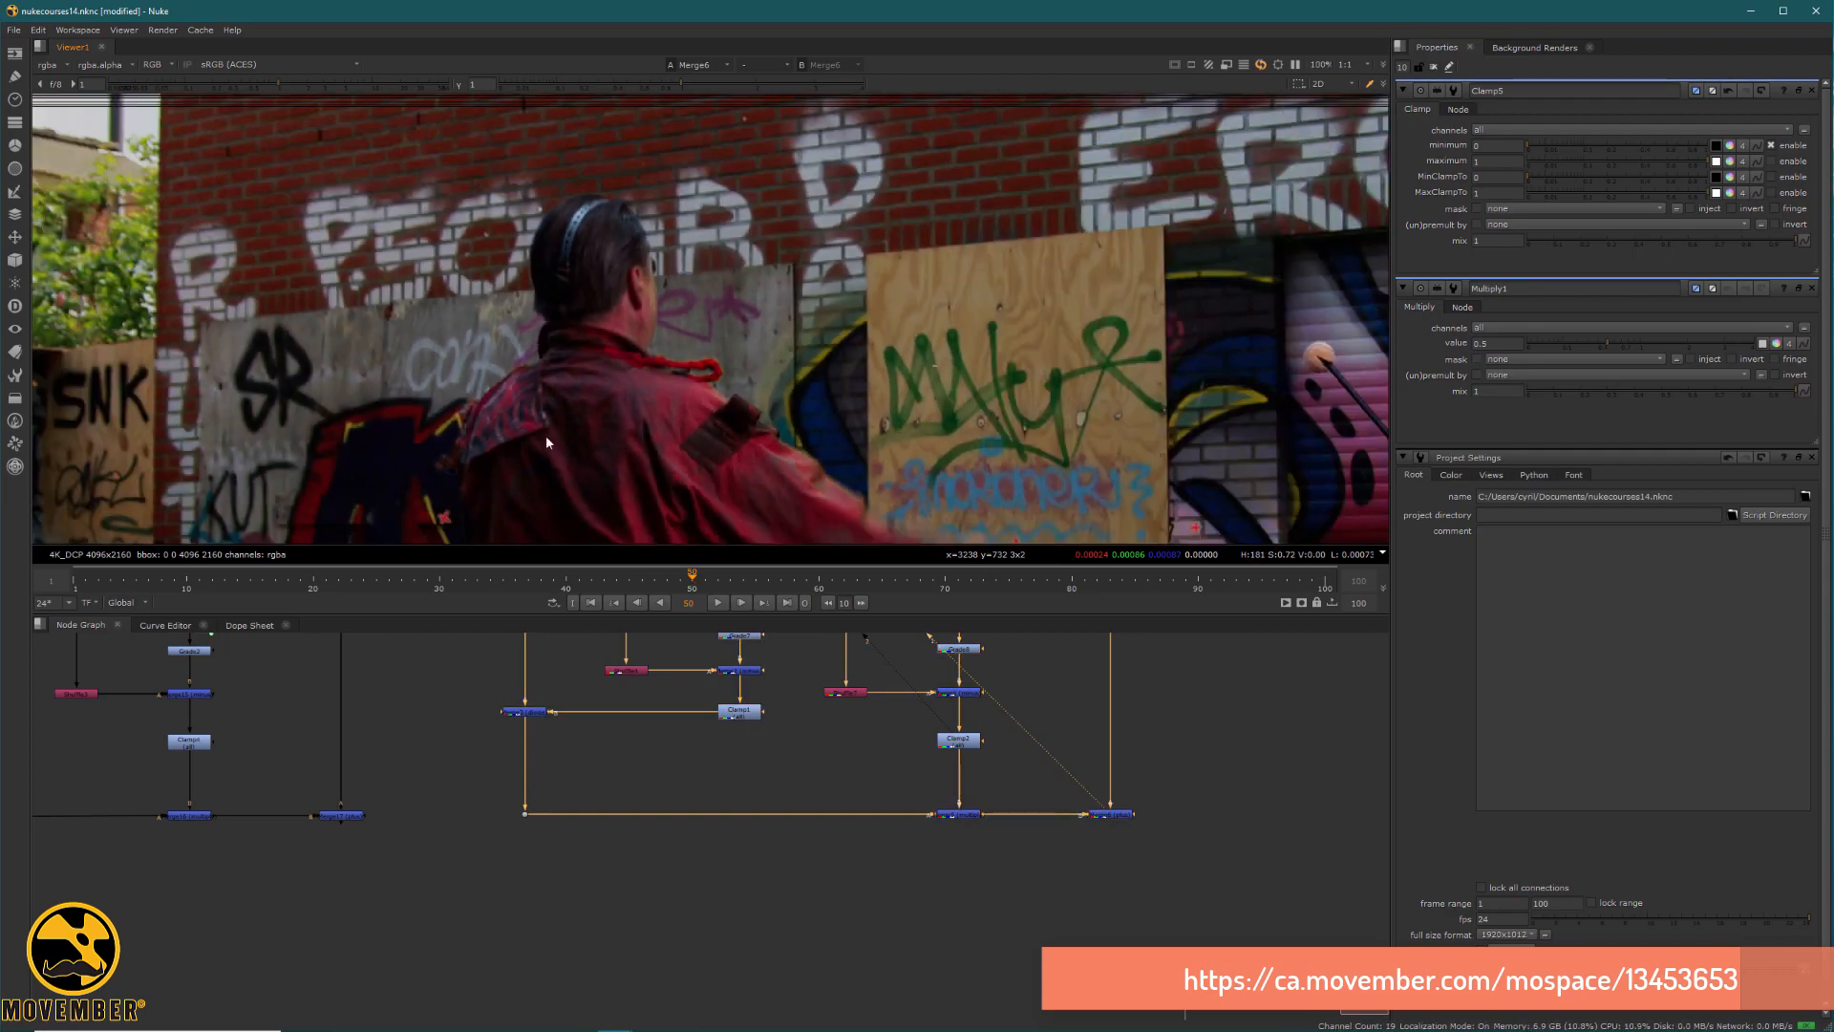
pyautogui.moveTo(393, 420); pyautogui.dragTo(681, 344, button='middle')
pyautogui.moveTo(282, 247); pyautogui.dragTo(523, 319, button='middle')
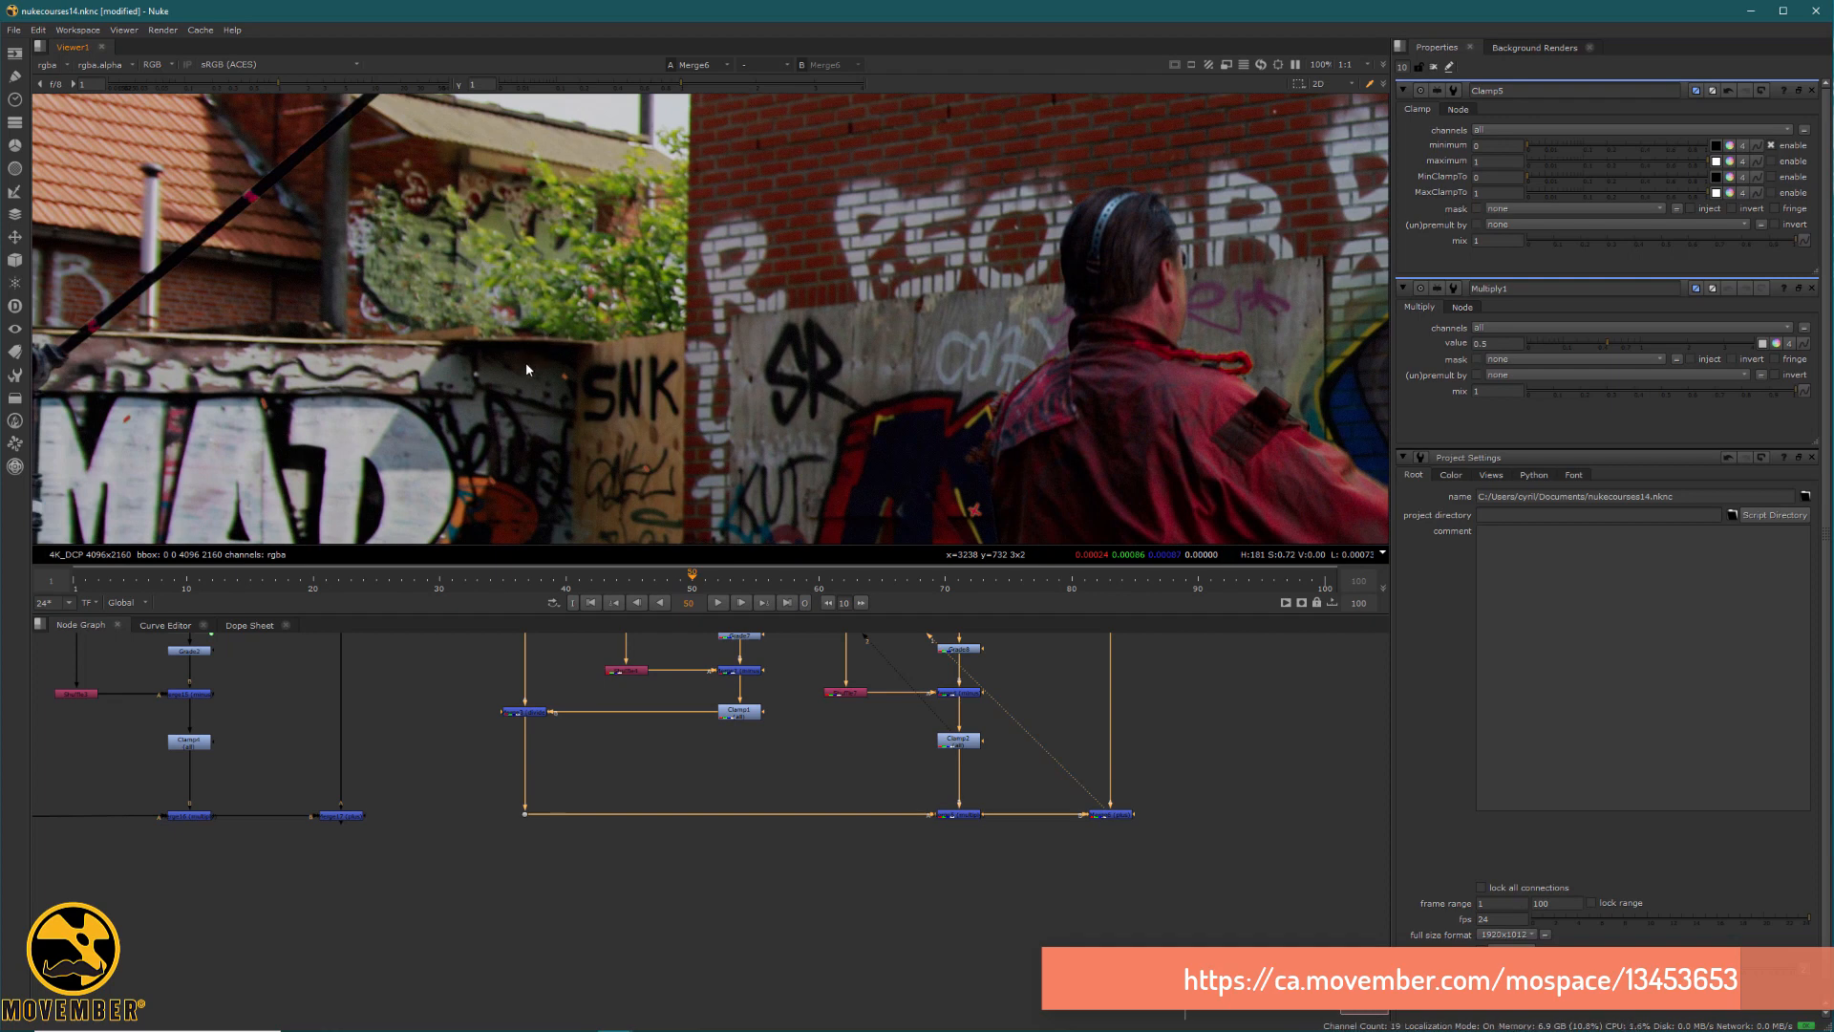
pyautogui.press('f')
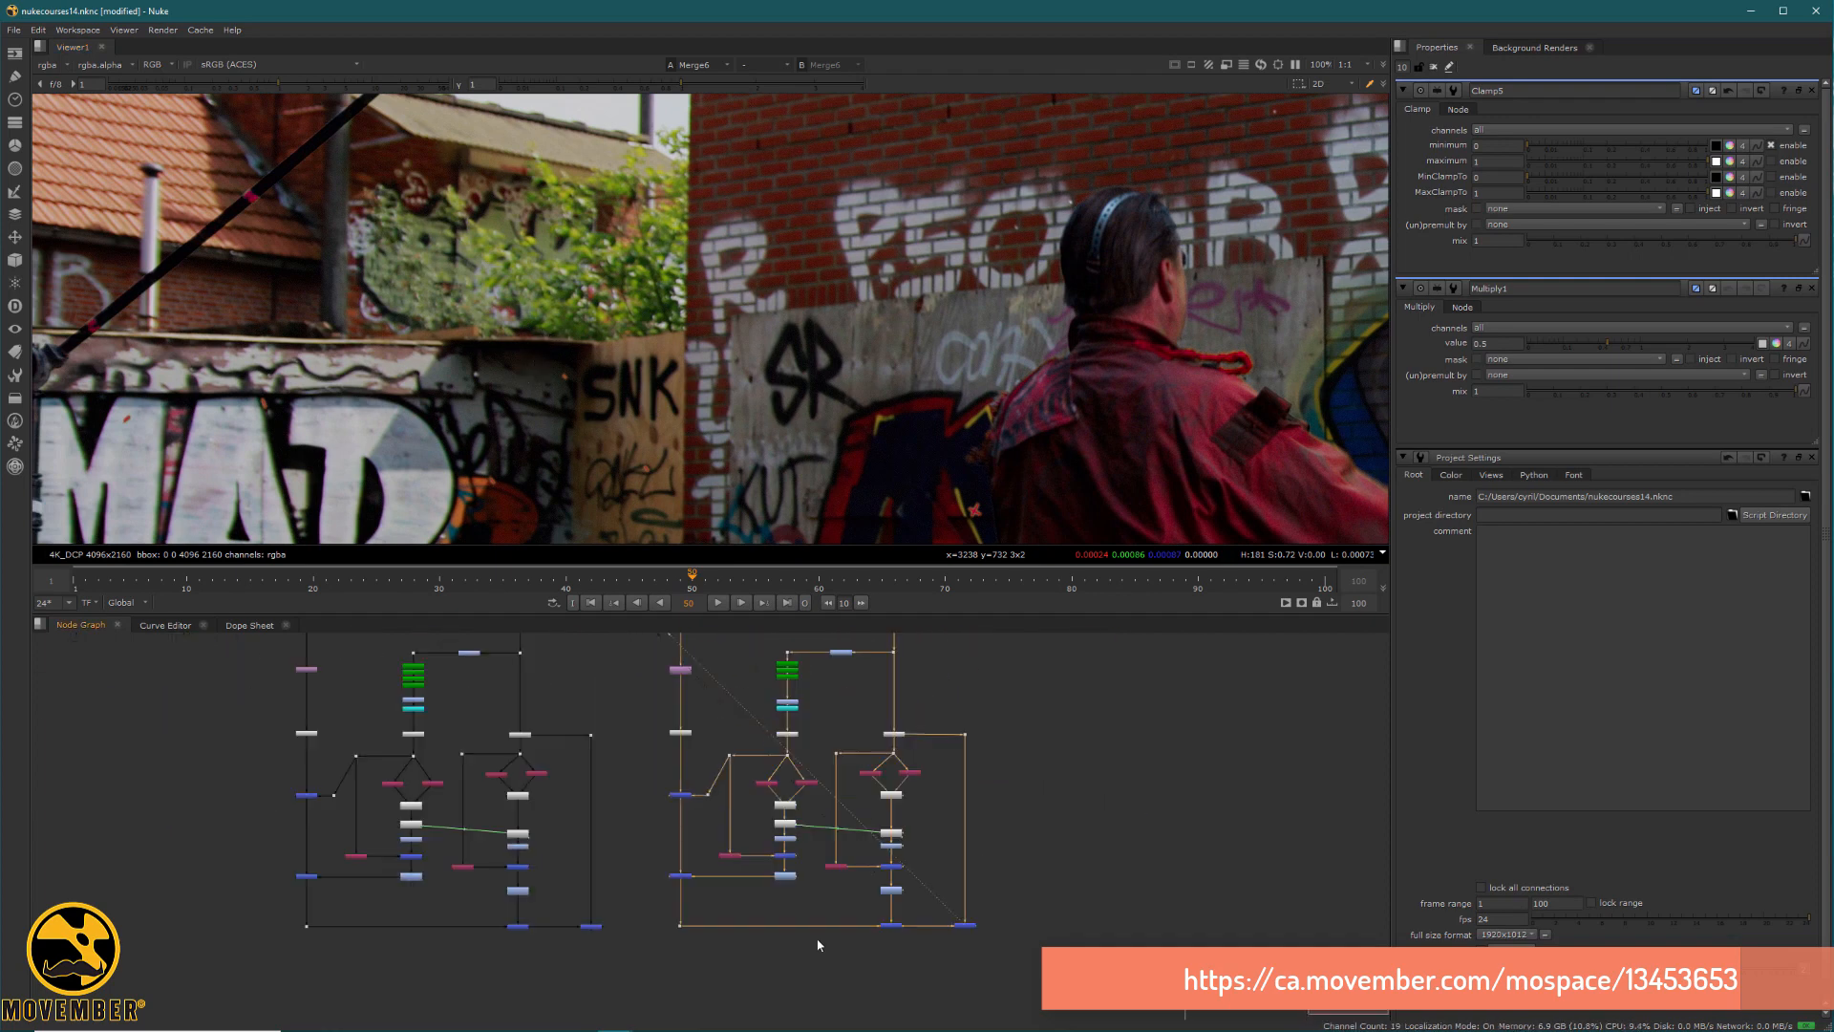
pyautogui.moveTo(852, 765); pyautogui.dragTo(792, 938, button='middle')
pyautogui.scroll(-3, 573, 277)
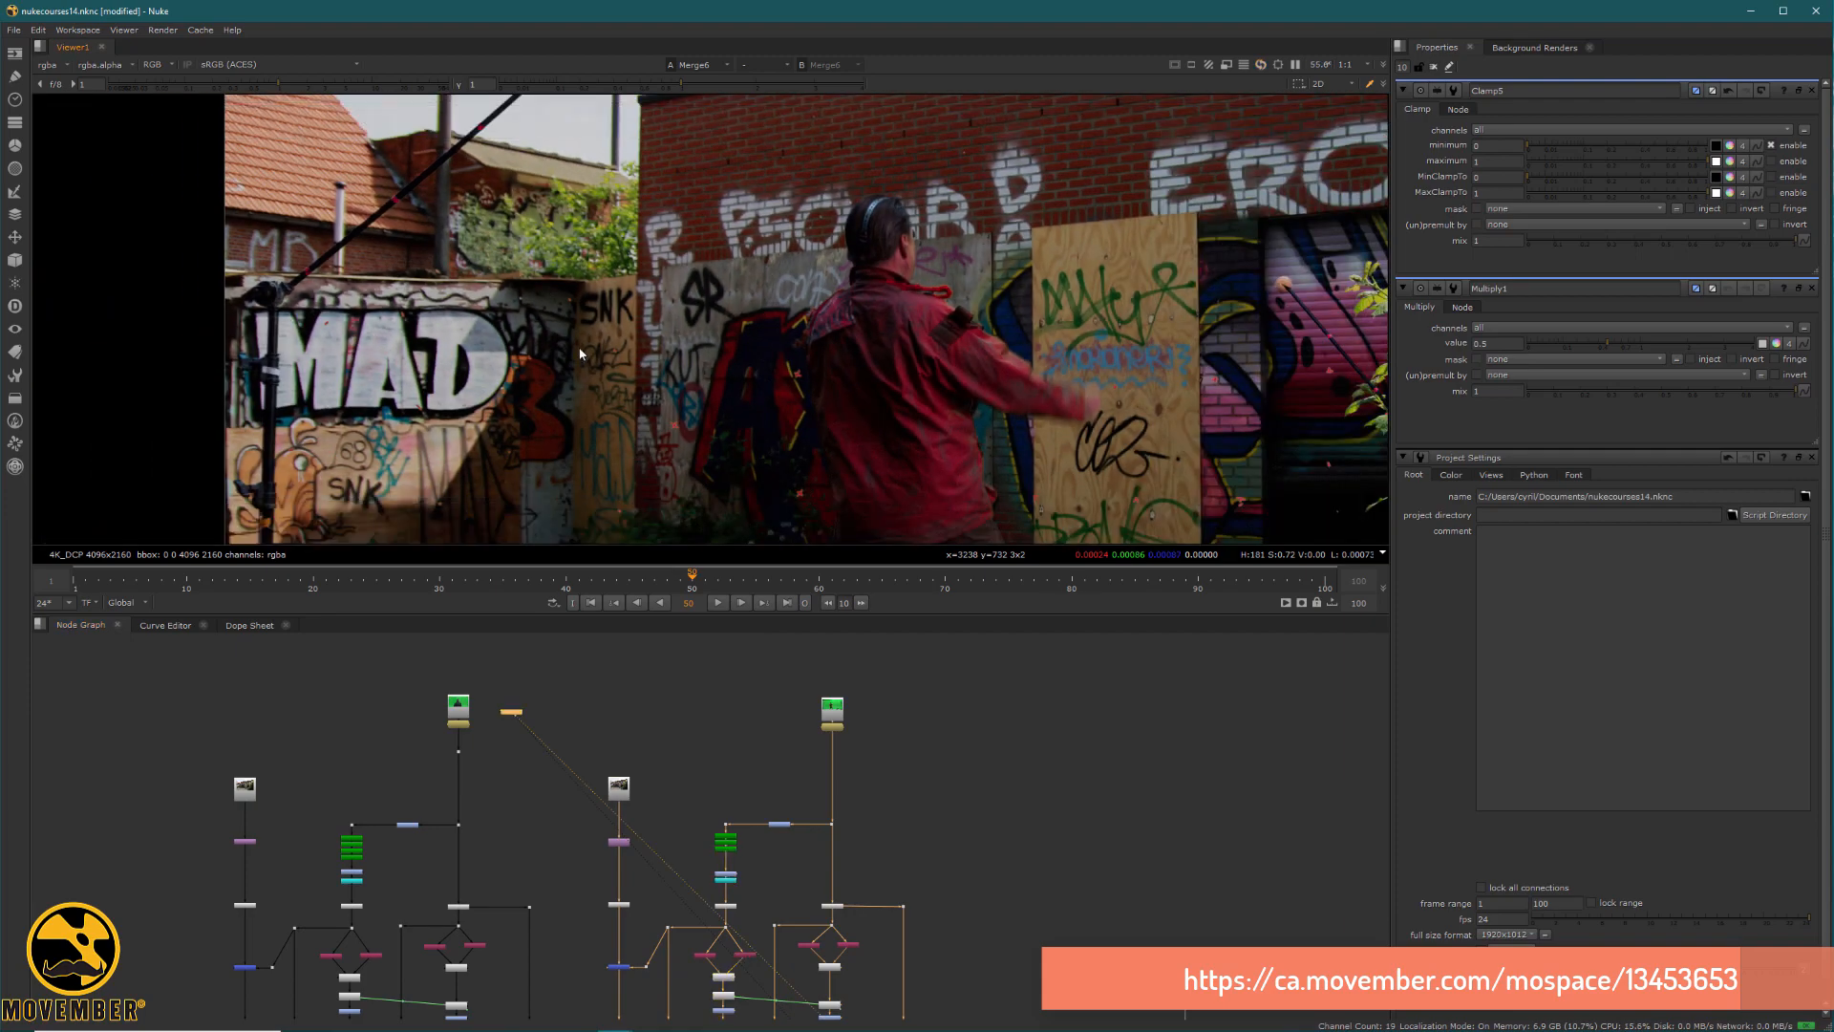
# Examine the Merge6 composite at the boom's ball, the brick wall and the man's motion-blurred hand.
pyautogui.scroll(5, 580, 353)
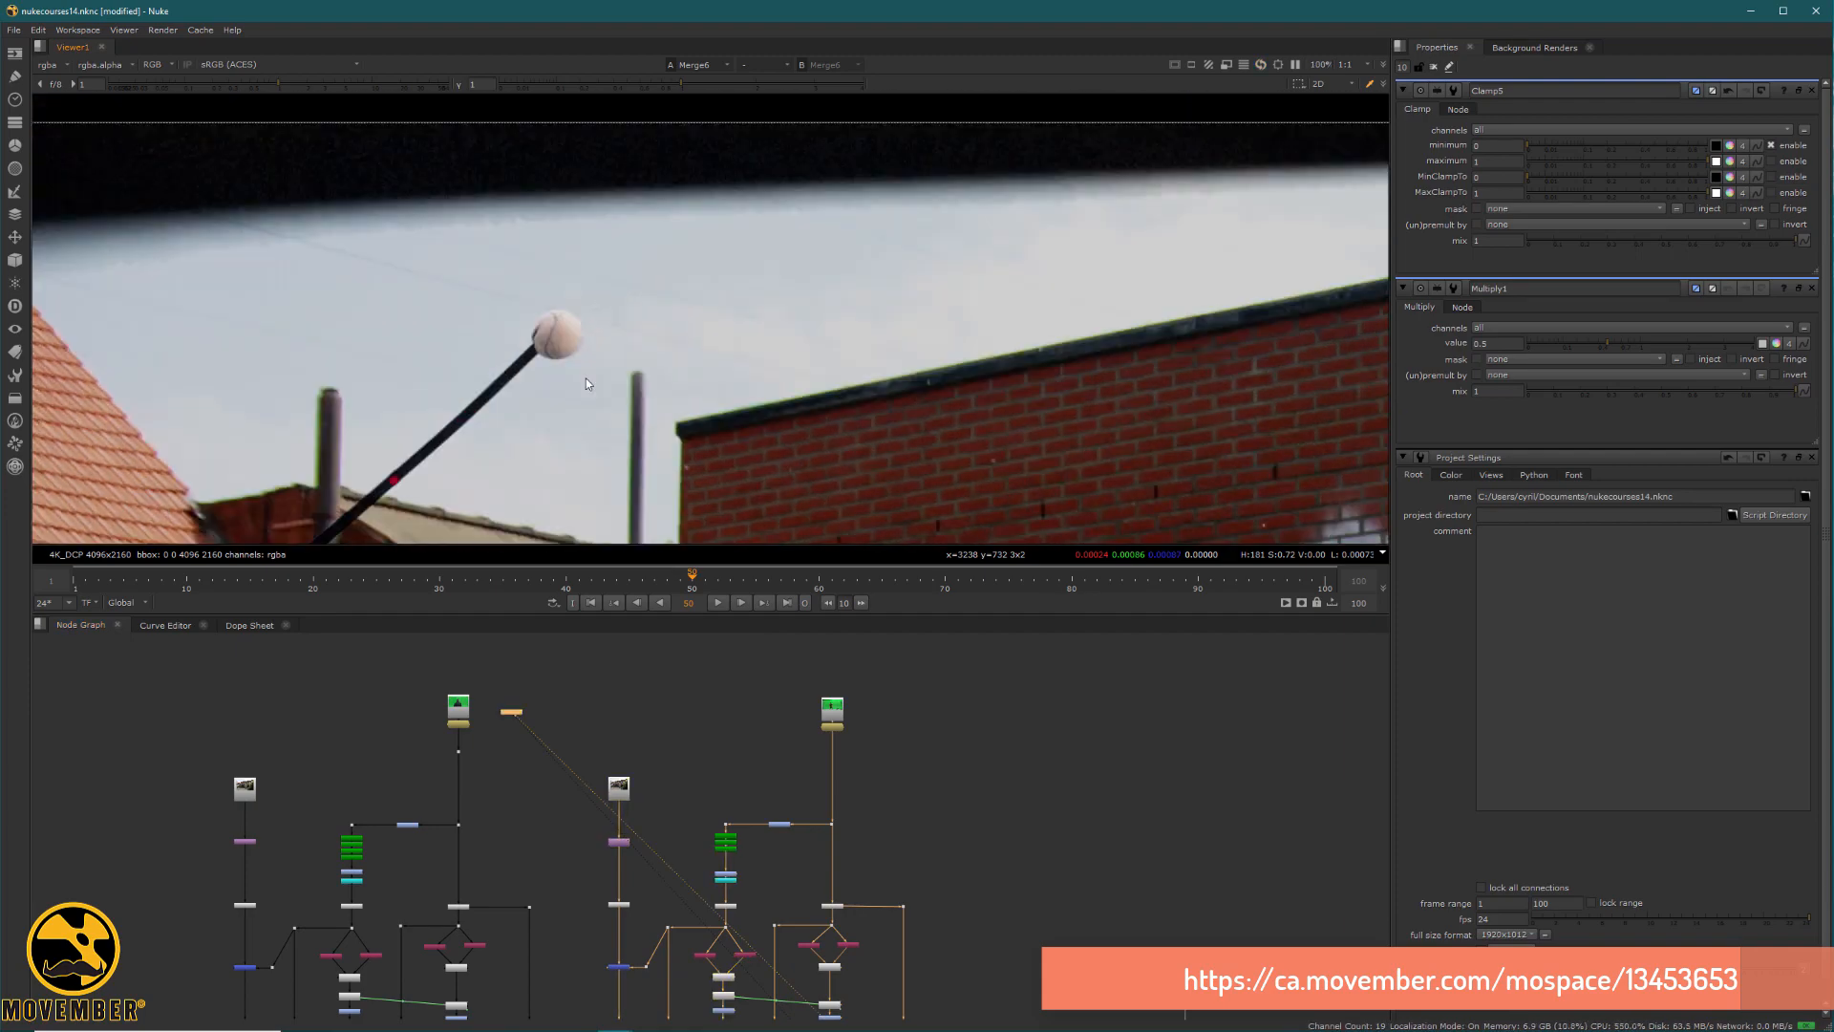
pyautogui.moveTo(587, 382); pyautogui.dragTo(578, 459, button='middle')
pyautogui.scroll(3, 862, 310)
pyautogui.scroll(-4, 863, 317)
pyautogui.moveTo(879, 434); pyautogui.dragTo(516, 311, button='middle')
pyautogui.moveTo(783, 405); pyautogui.dragTo(496, 265, button='middle')
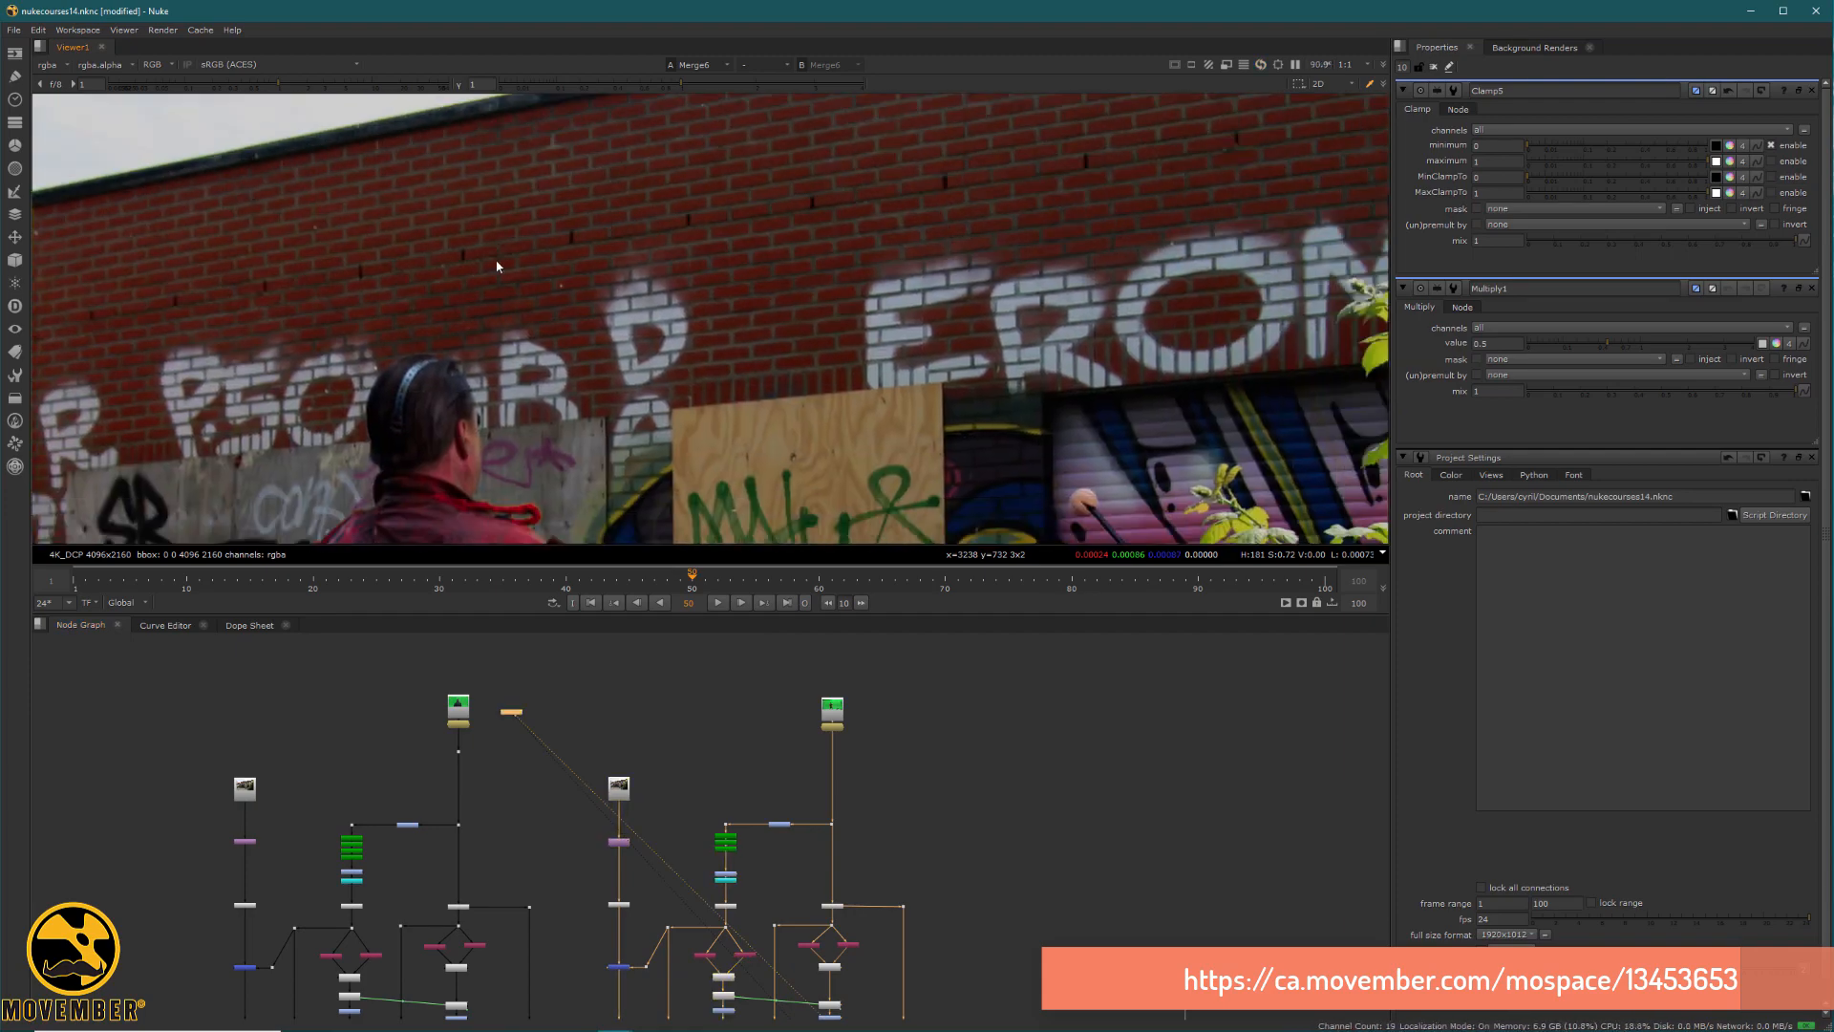
pyautogui.moveTo(774, 463); pyautogui.dragTo(684, 256, button='middle')
pyautogui.moveTo(572, 405); pyautogui.dragTo(585, 230, button='middle')
pyautogui.scroll(6, 693, 317)
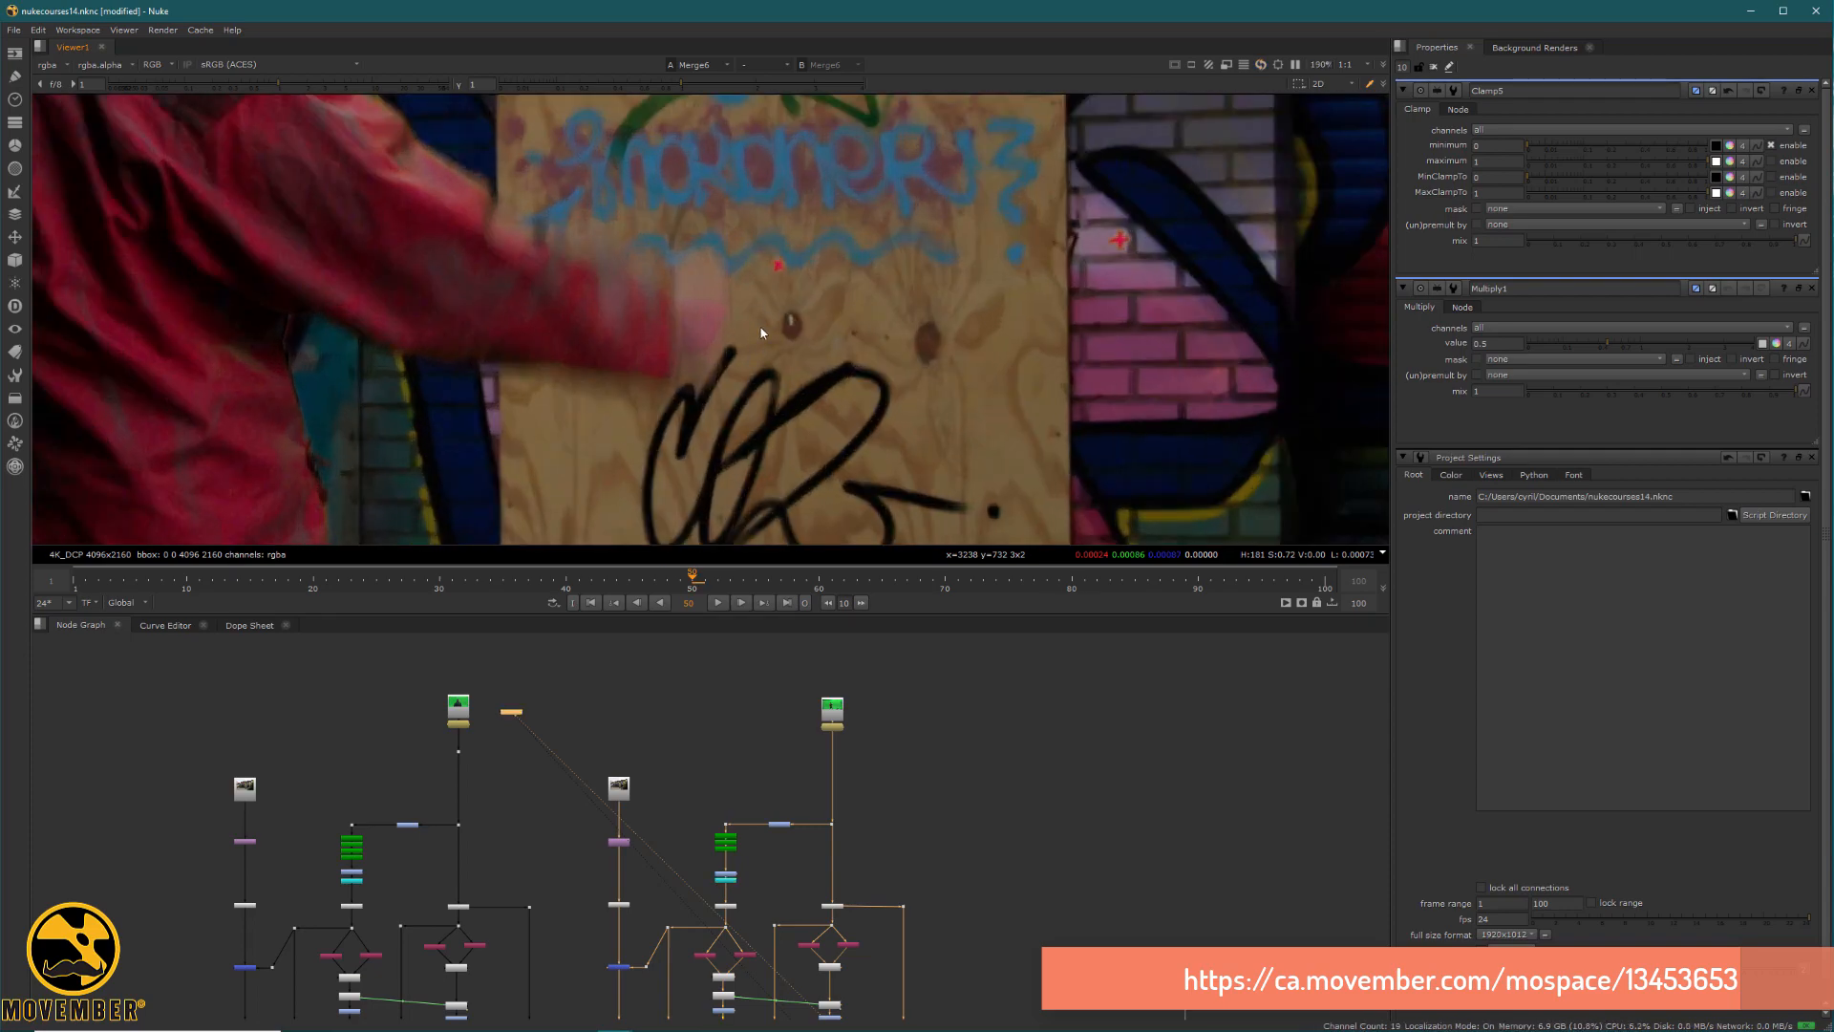
# Examine the red jacket's sleeve and shoulder edges, then review both complete node trees side by side.
pyautogui.scroll(-3, 750, 339)
pyautogui.moveTo(748, 336); pyautogui.dragTo(848, 272, button='middle')
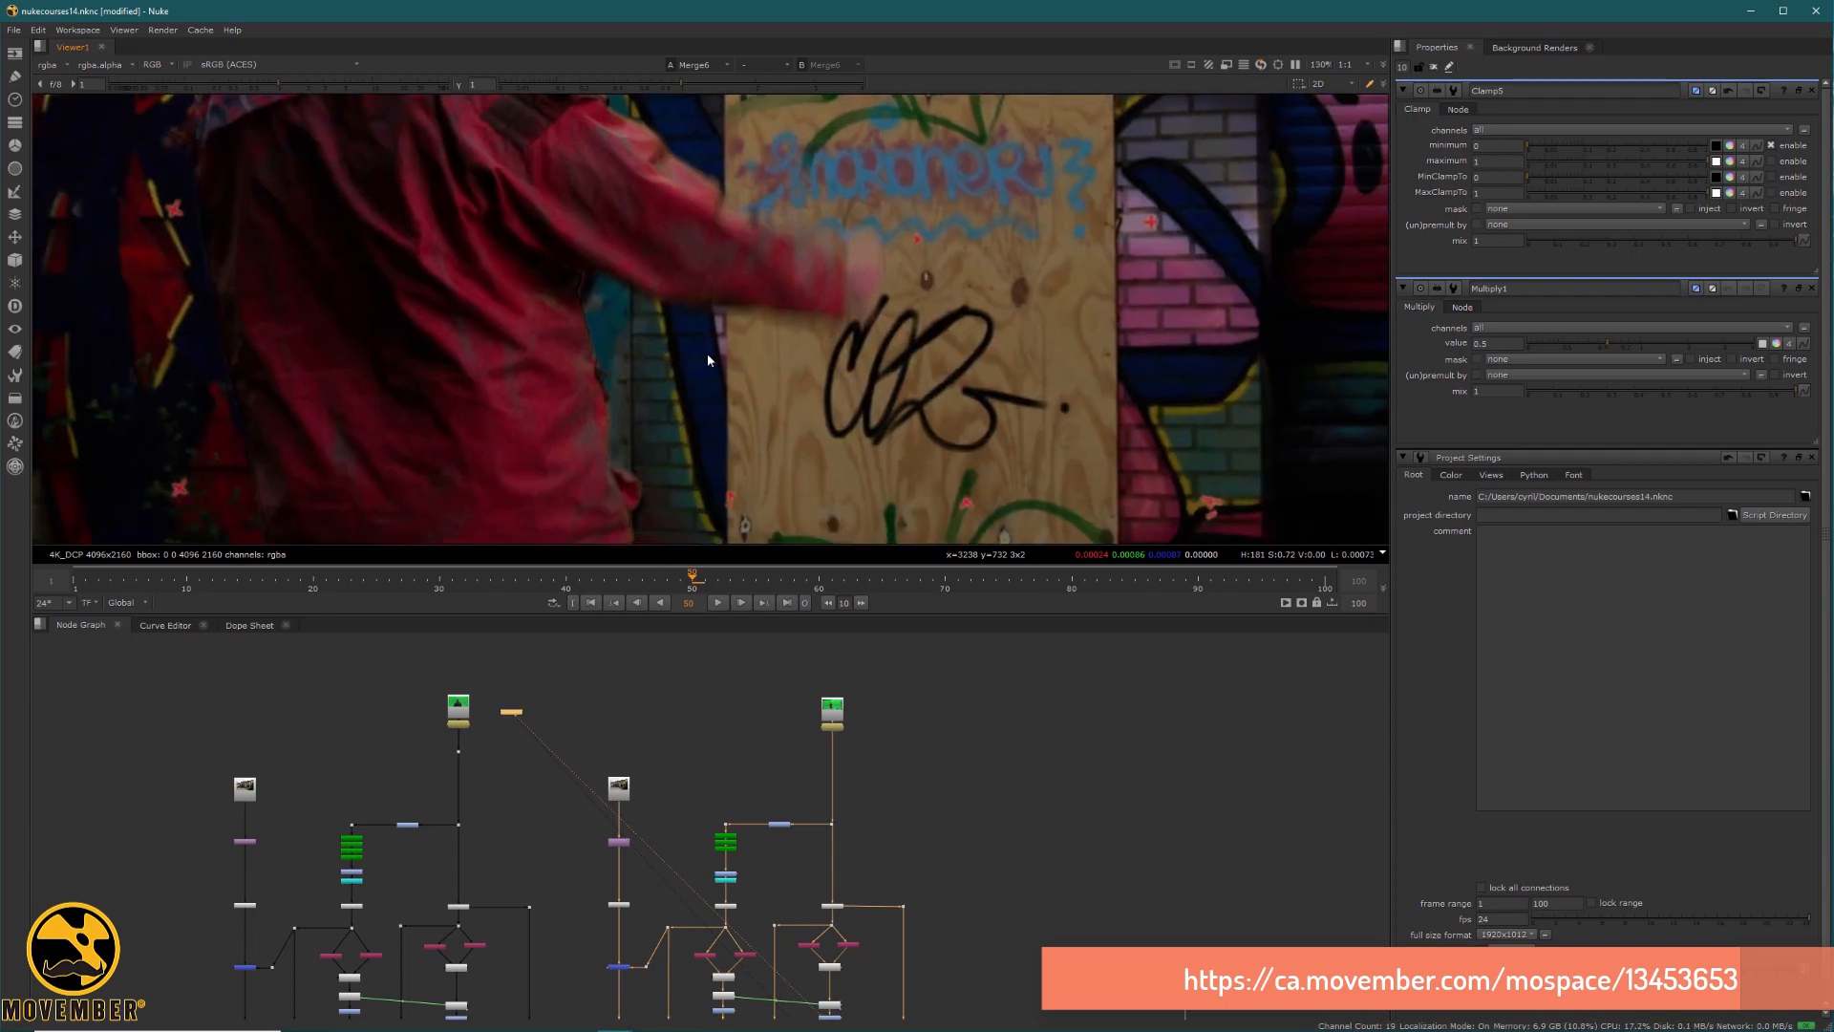
pyautogui.moveTo(665, 393); pyautogui.dragTo(829, 368, button='middle')
pyautogui.moveTo(724, 181); pyautogui.dragTo(741, 382, button='middle')
pyautogui.moveTo(487, 234); pyautogui.dragTo(495, 323, button='middle')
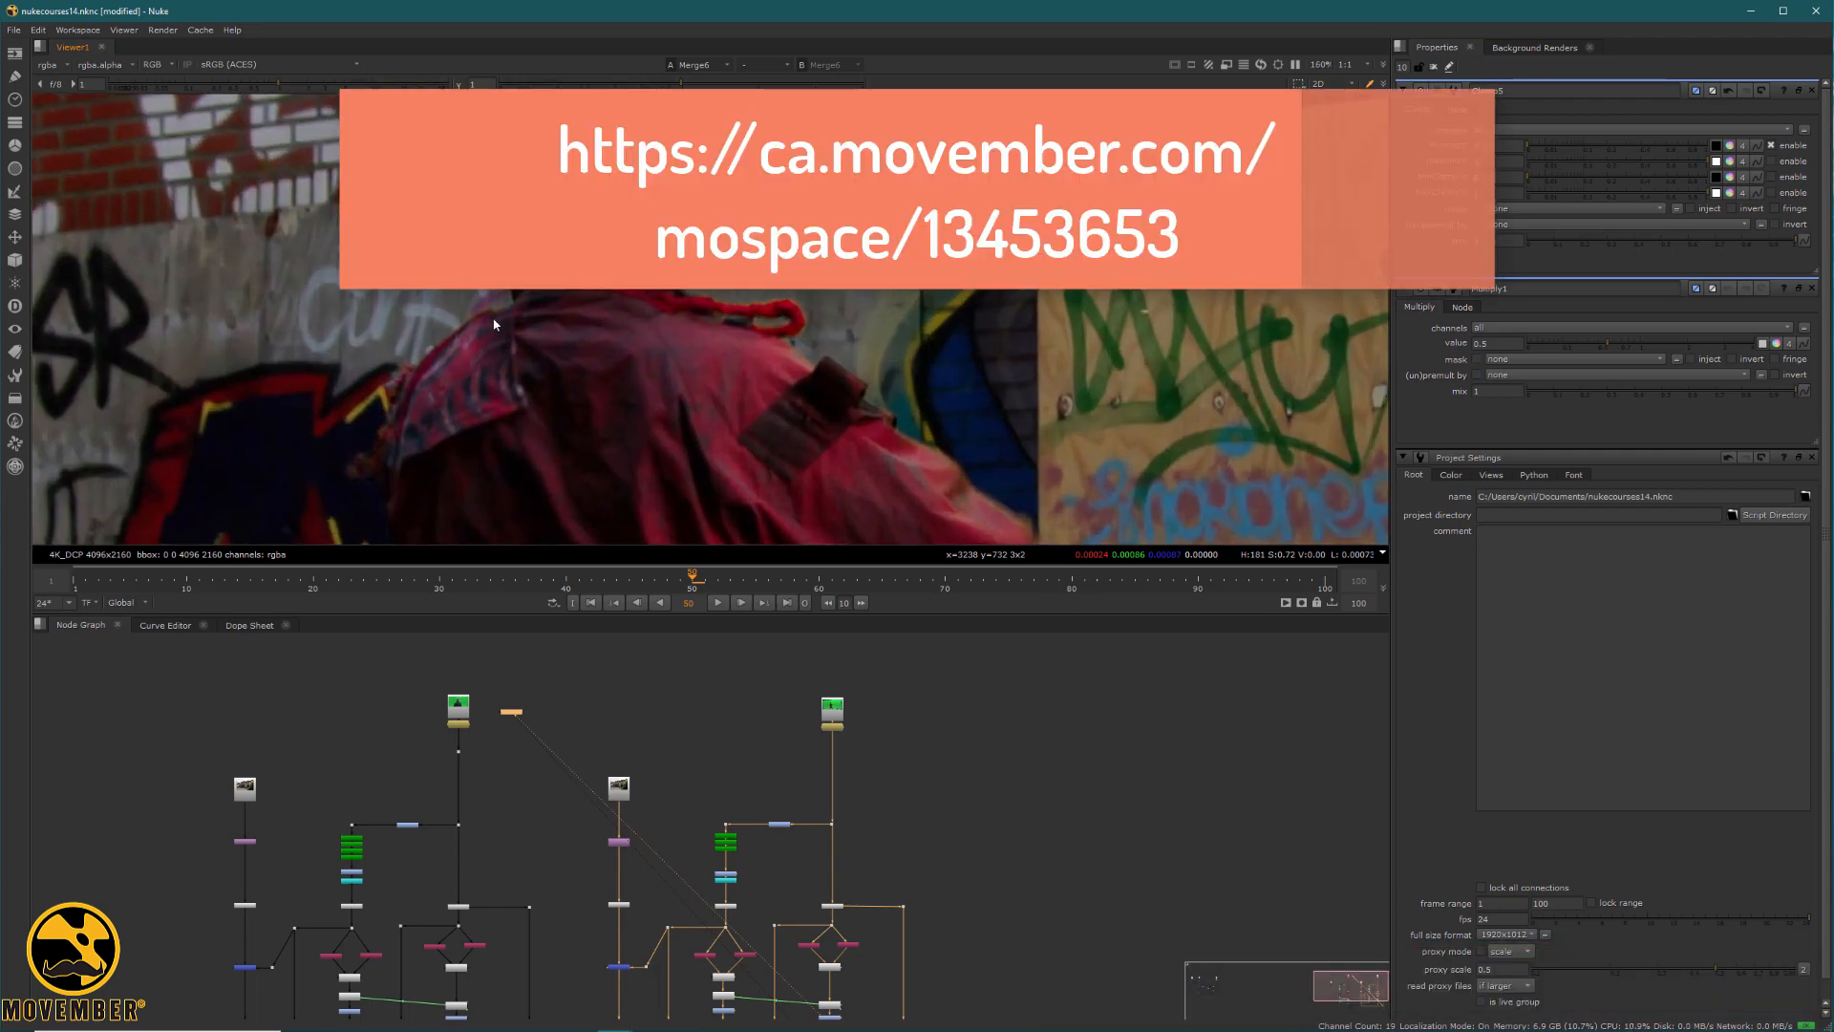
pyautogui.scroll(-2, 500, 334)
pyautogui.scroll(-3, 883, 800)
pyautogui.moveTo(913, 824); pyautogui.dragTo(1011, 855, button='middle')
pyautogui.scroll(3, 852, 747)
pyautogui.scroll(-4, 906, 756)
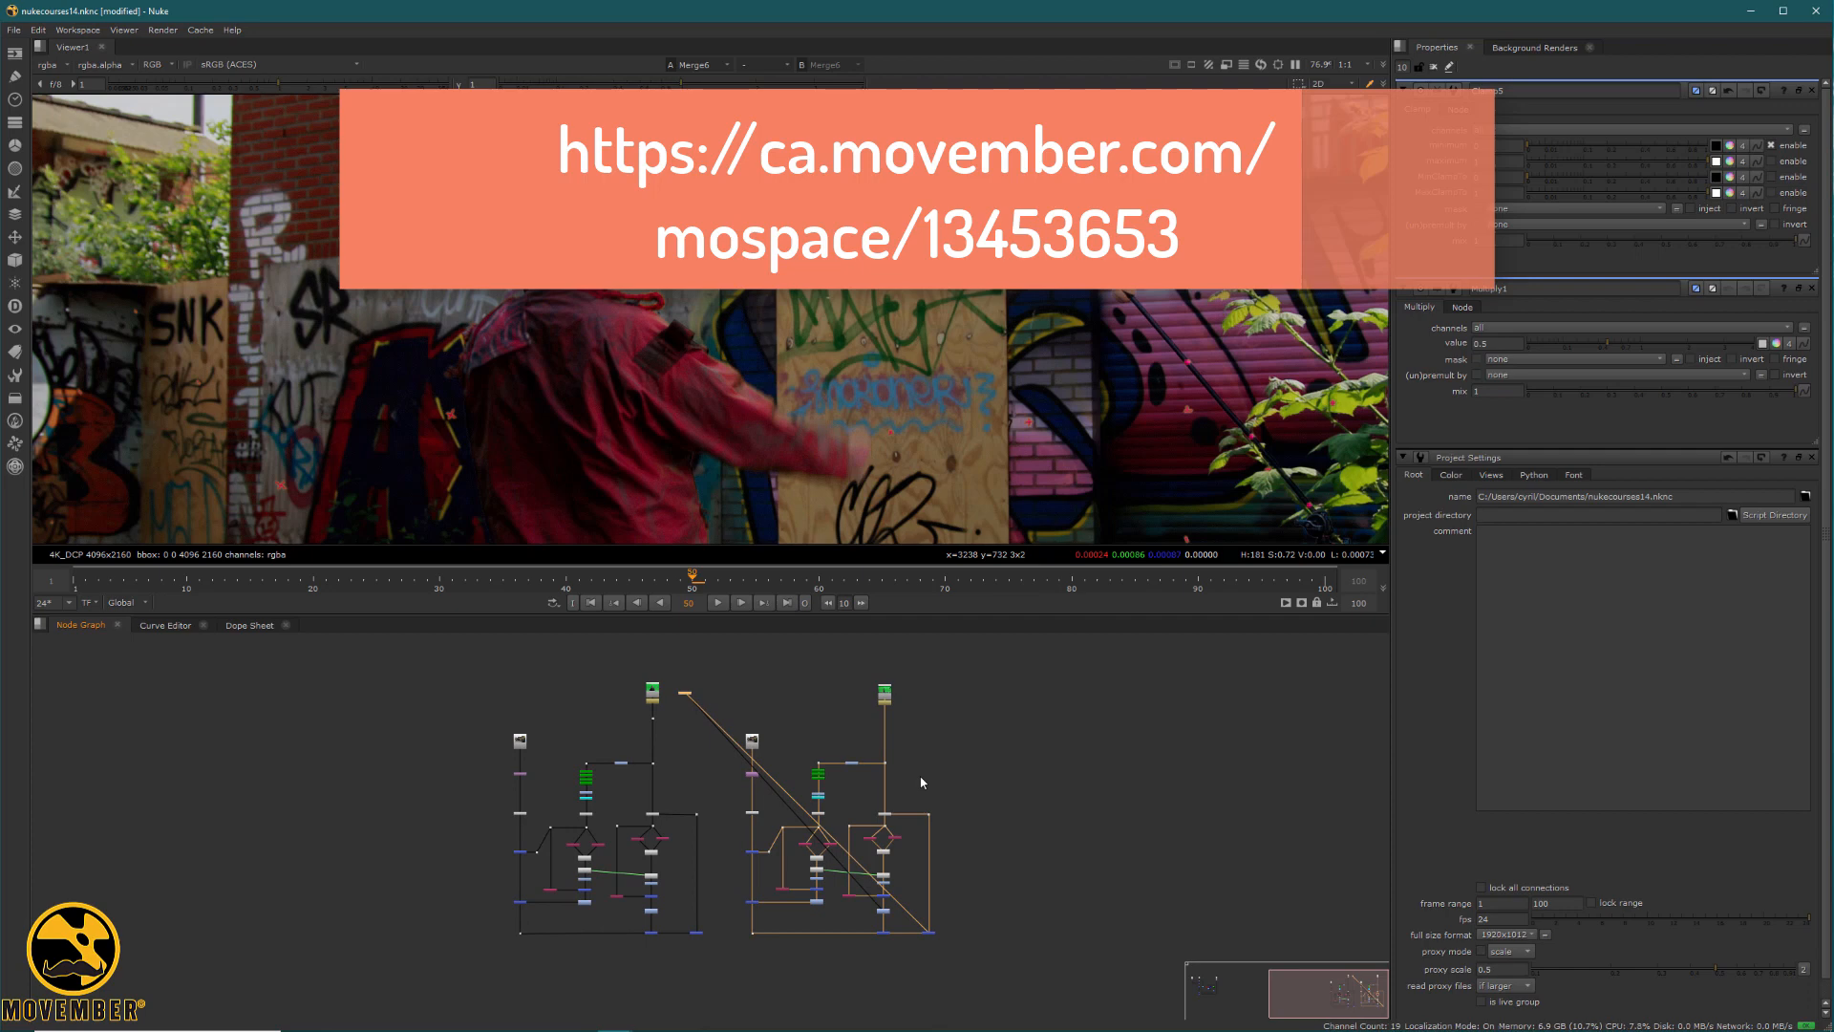